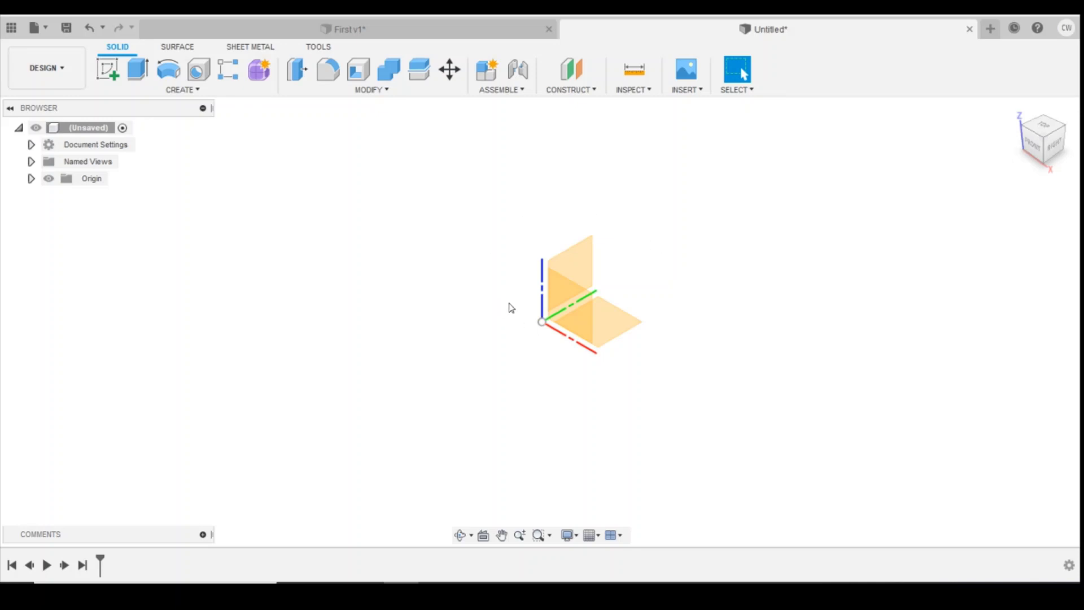
Step: Start a sketch on the front plane and draw an 8 by 8 mm two-point rectangle from the origin
click(112, 74)
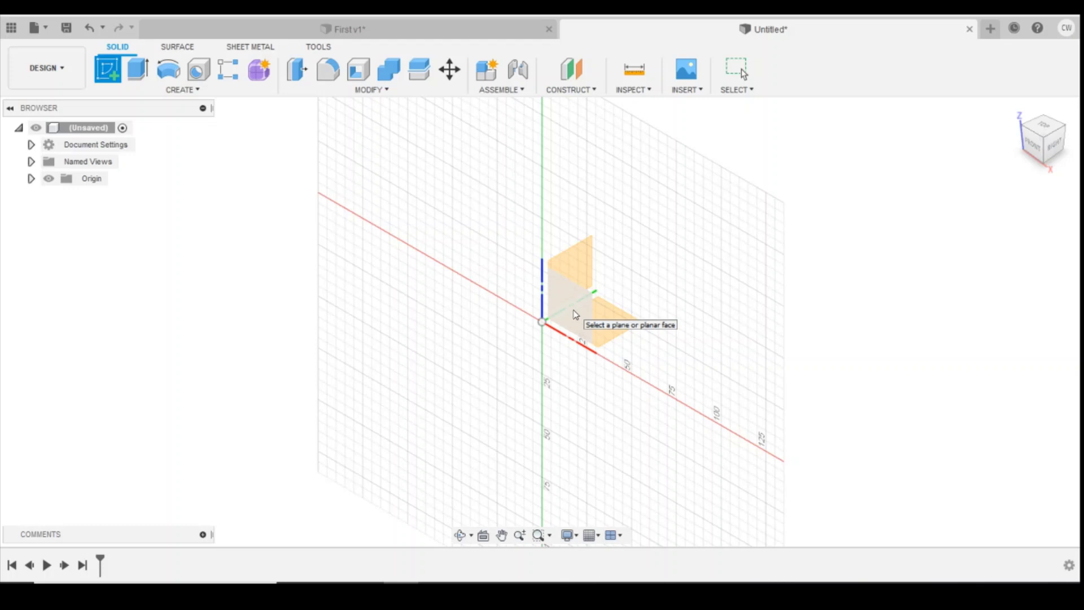
click(574, 310)
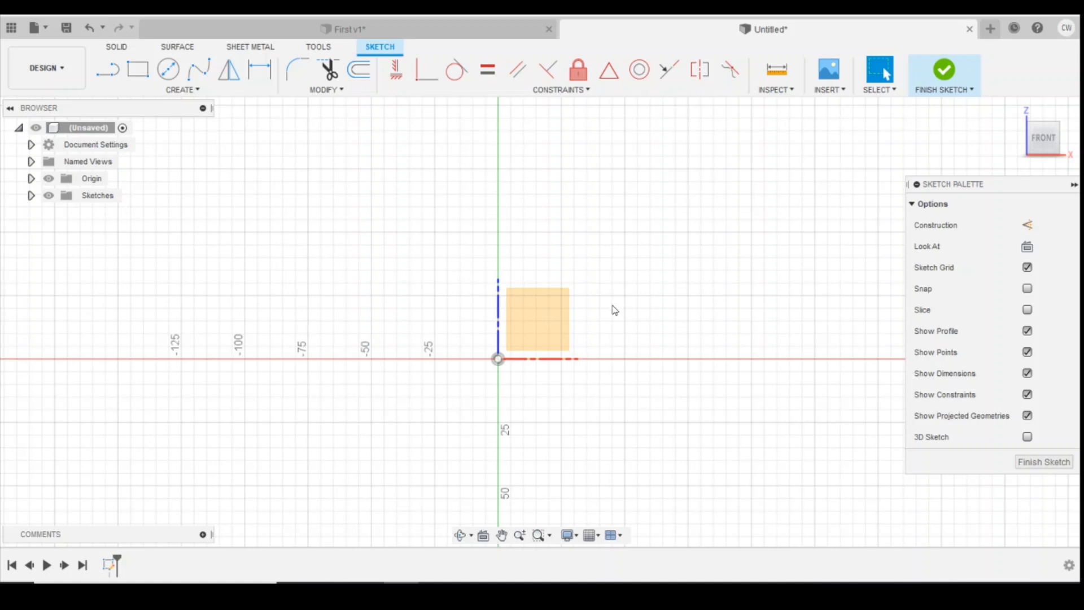
click(203, 94)
mouse_move(201, 120)
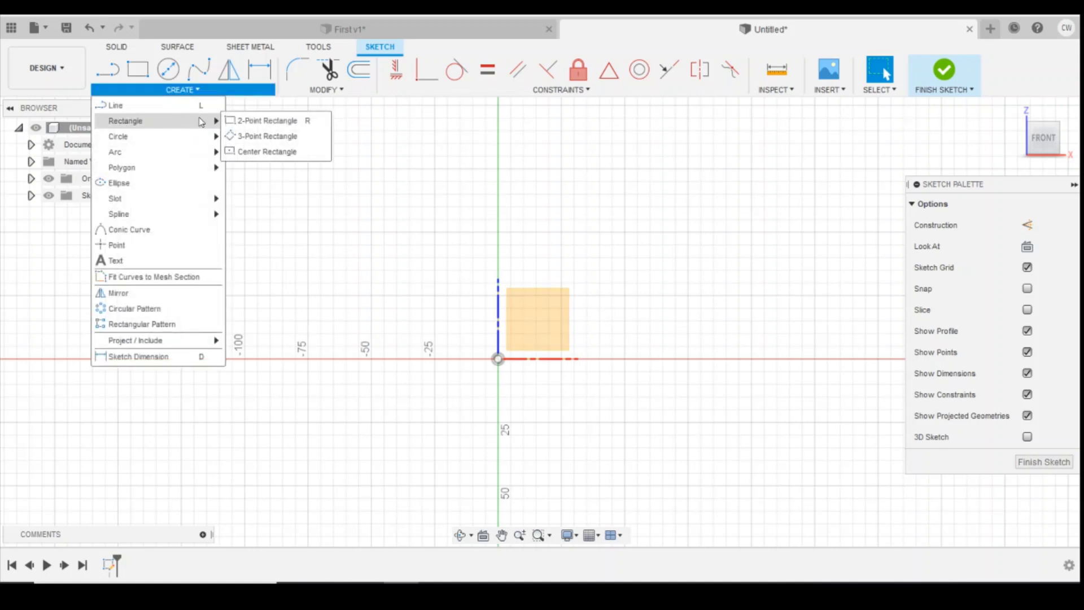
click(256, 120)
scroll(514, 415, up, 4)
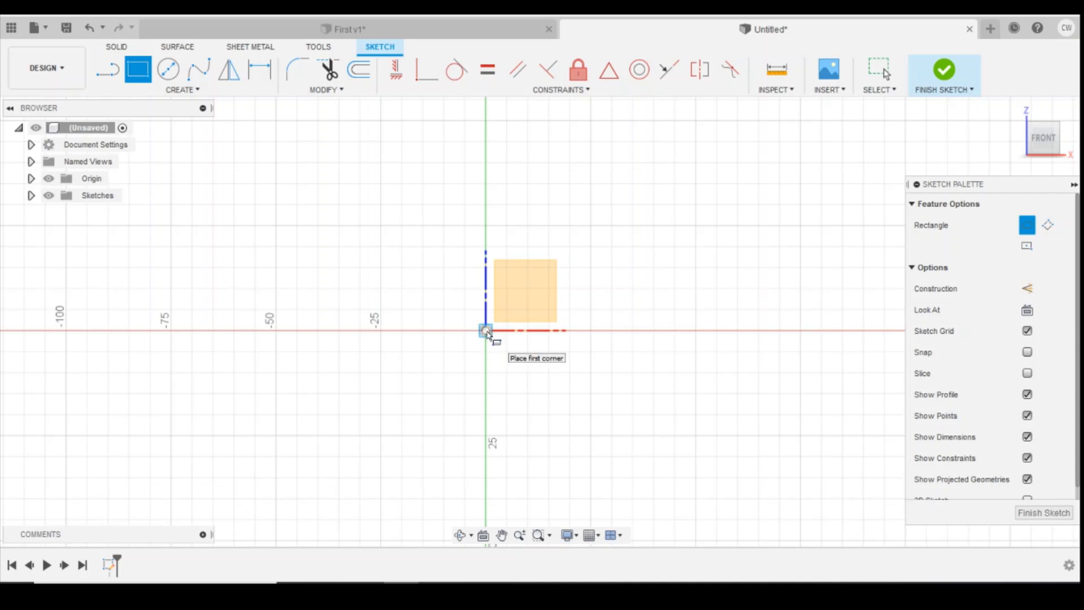
click(486, 330)
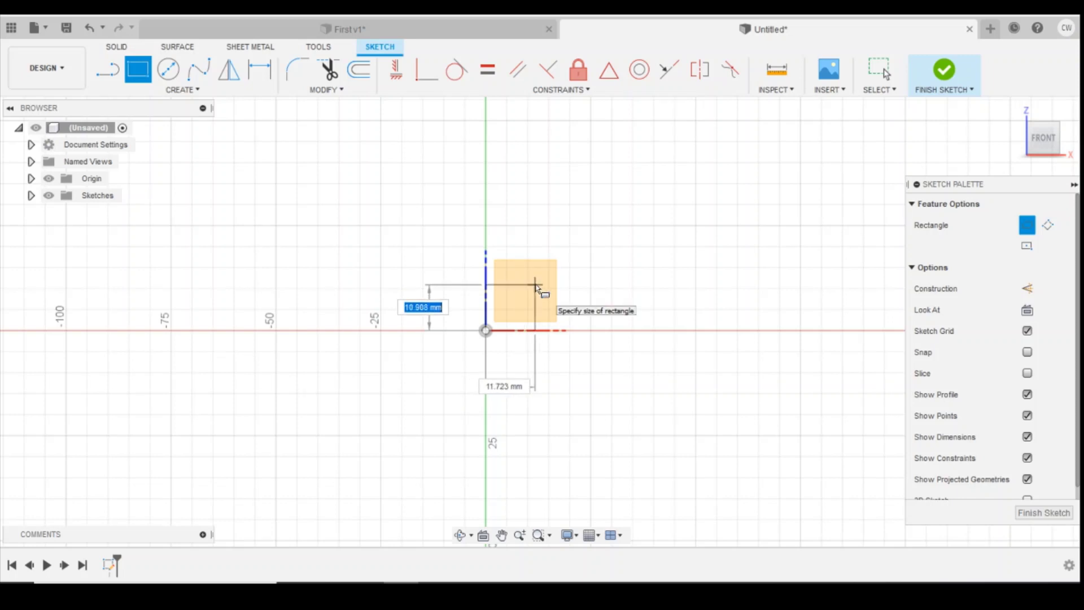
text(8)
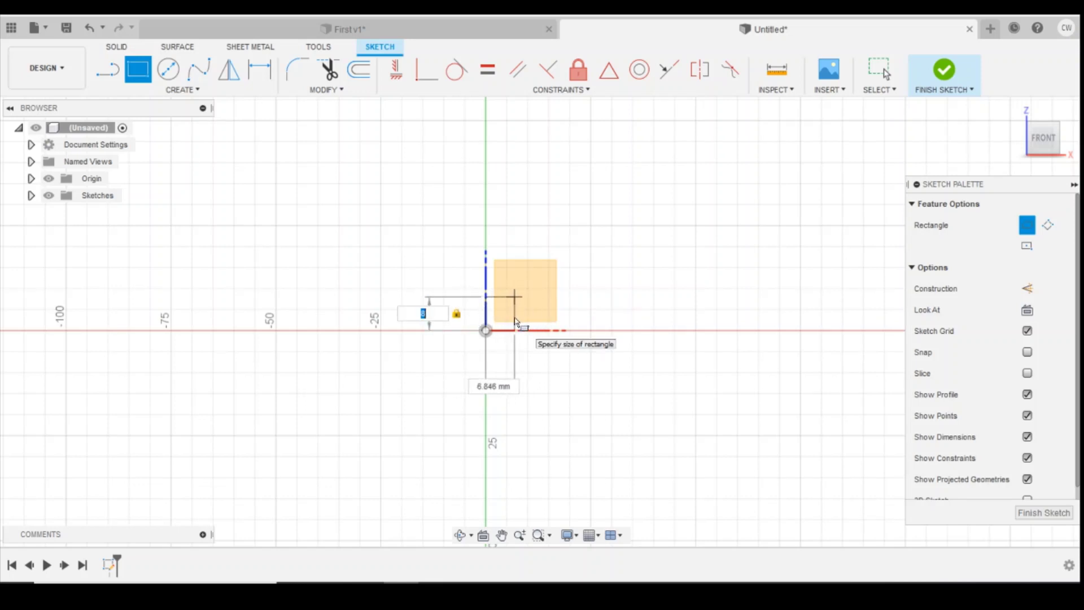
key(Tab)
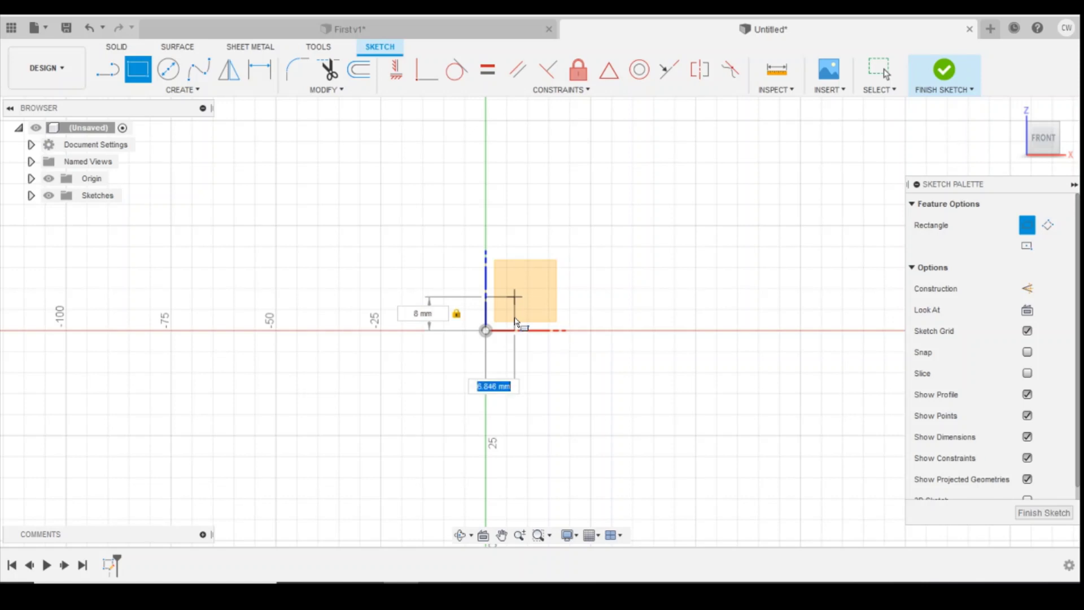
text(8)
key(Tab)
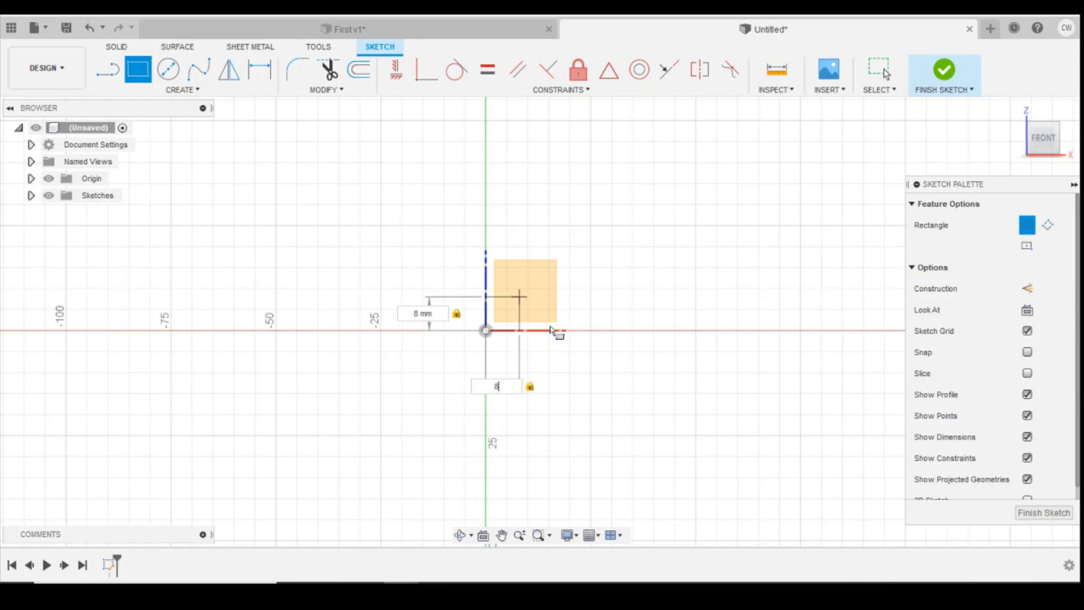
key(Return)
key(Escape)
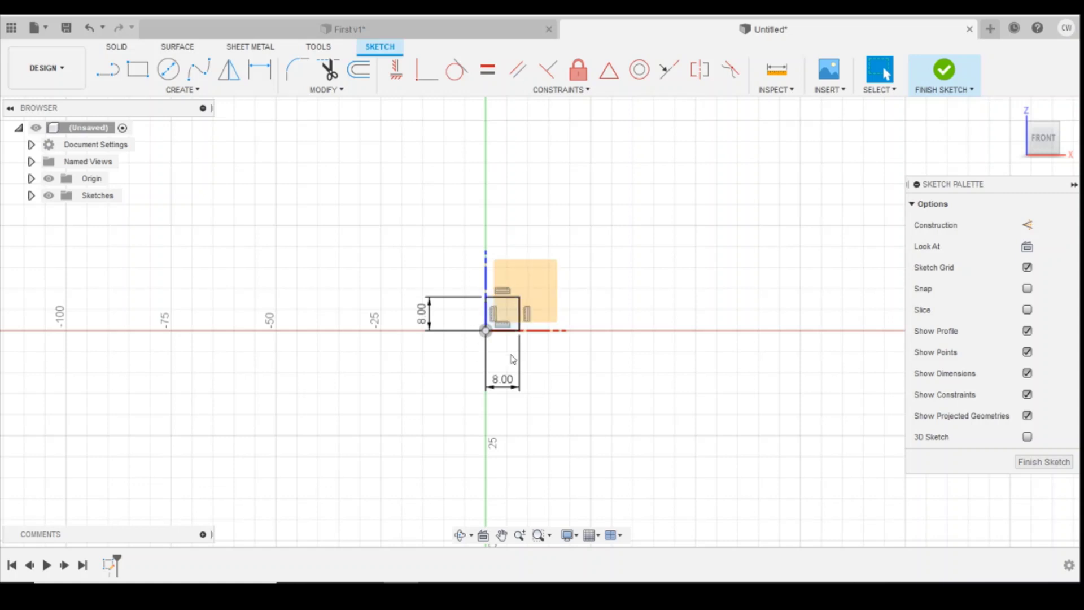
Step: Hide the origin planes and axes
click(53, 182)
click(50, 180)
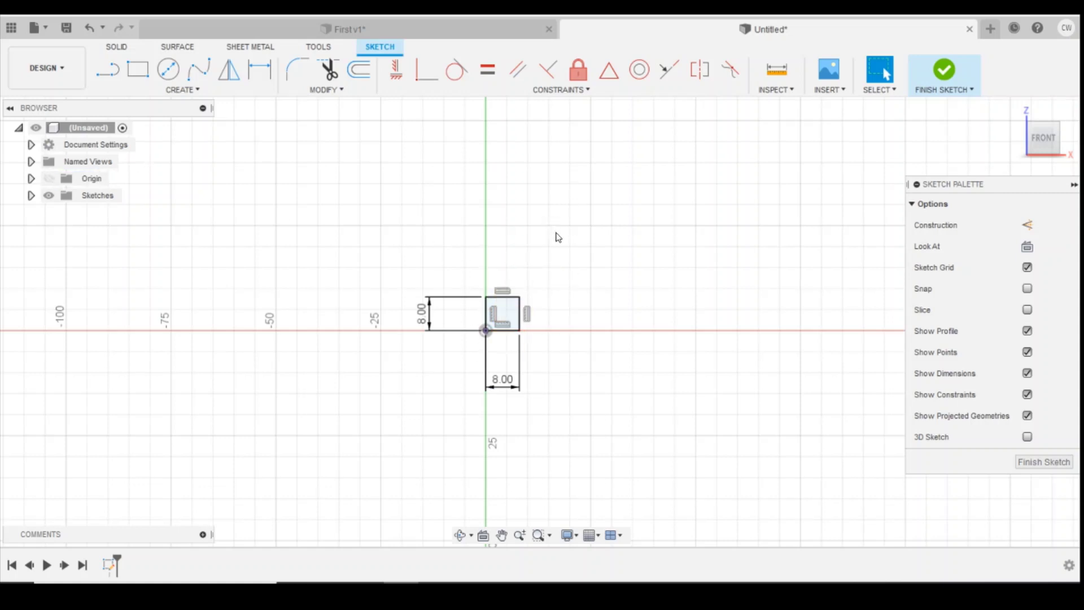
scroll(560, 288, up, 3)
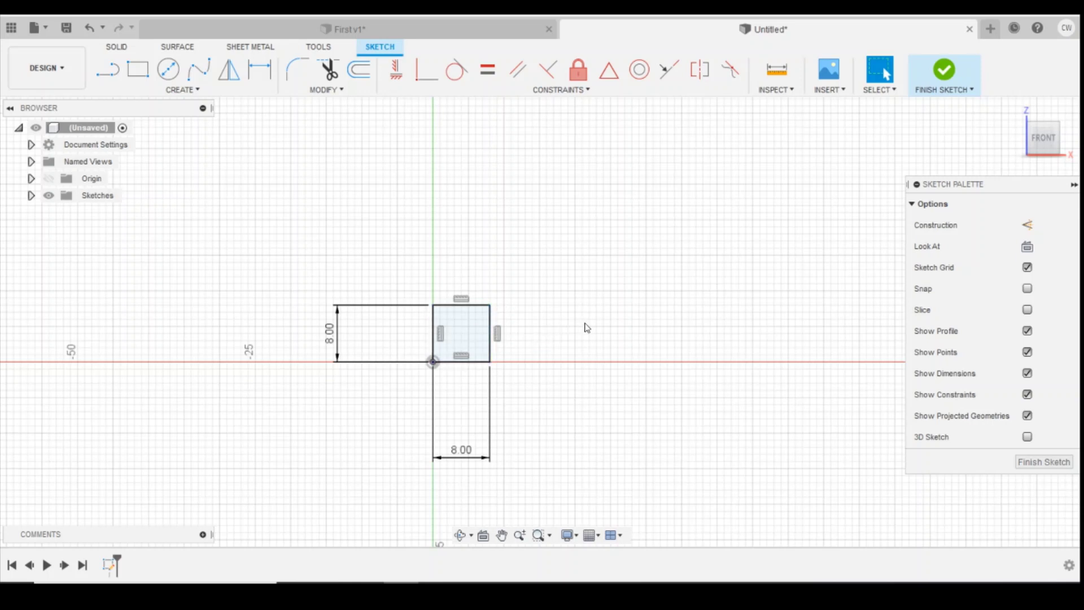
Step: Extrude the square profile 3 mm as a new body, away from the front view
click(472, 328)
click(463, 327)
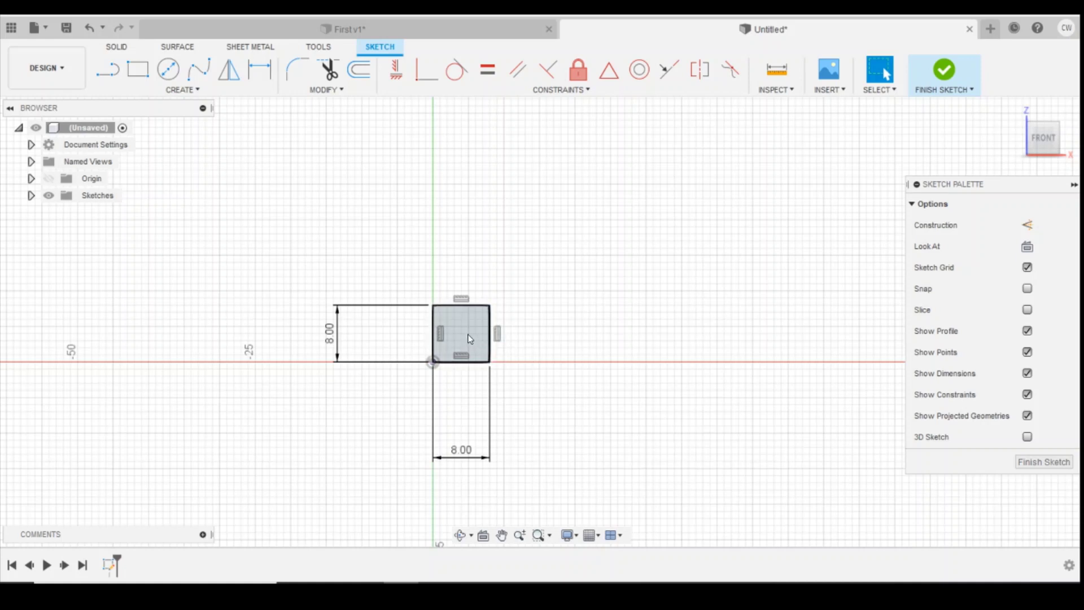
click(463, 335)
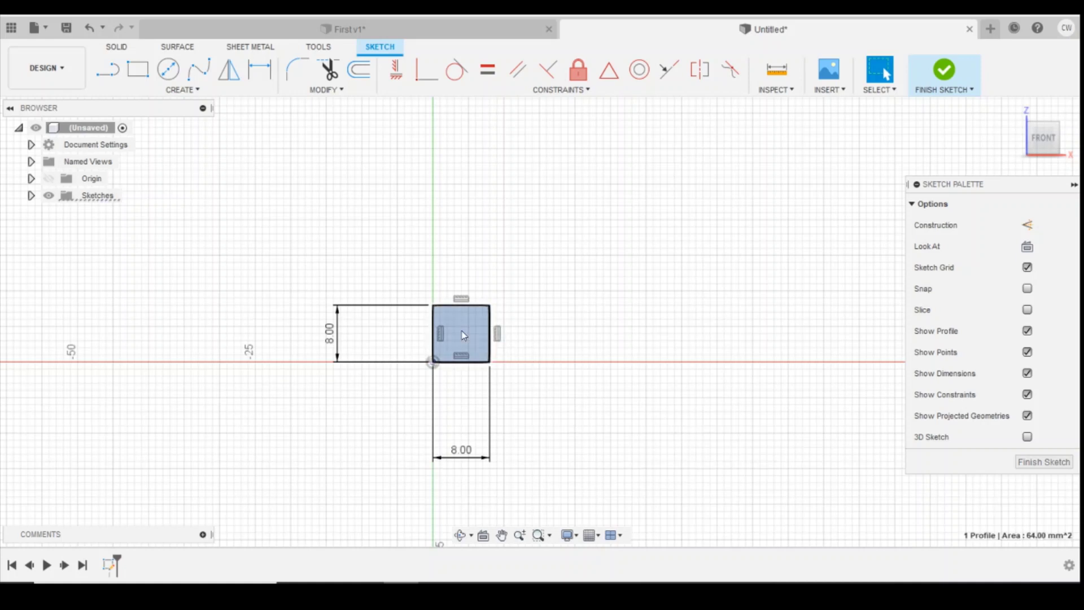
right_click(463, 335)
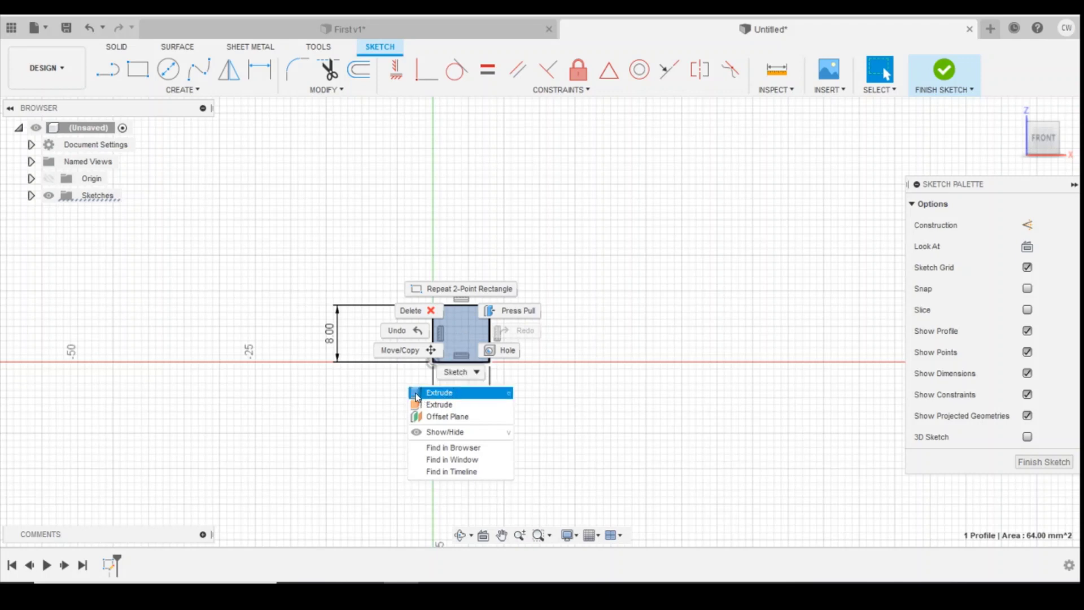
click(452, 403)
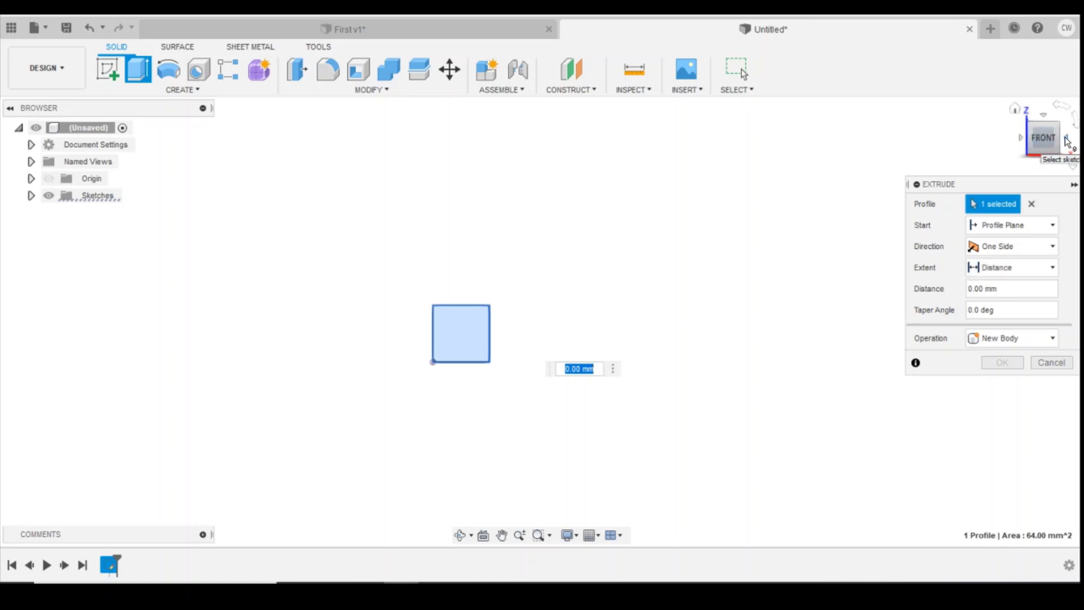
click(1068, 141)
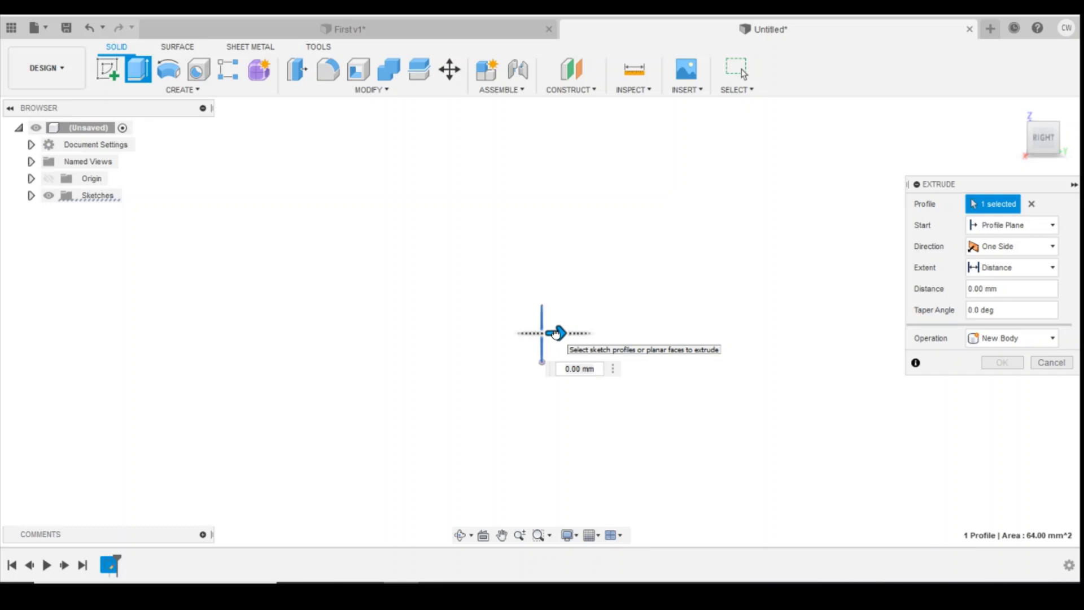
mouse_move(556, 333)
mouse_down()
mouse_move(696, 332)
mouse_move(577, 331)
mouse_up()
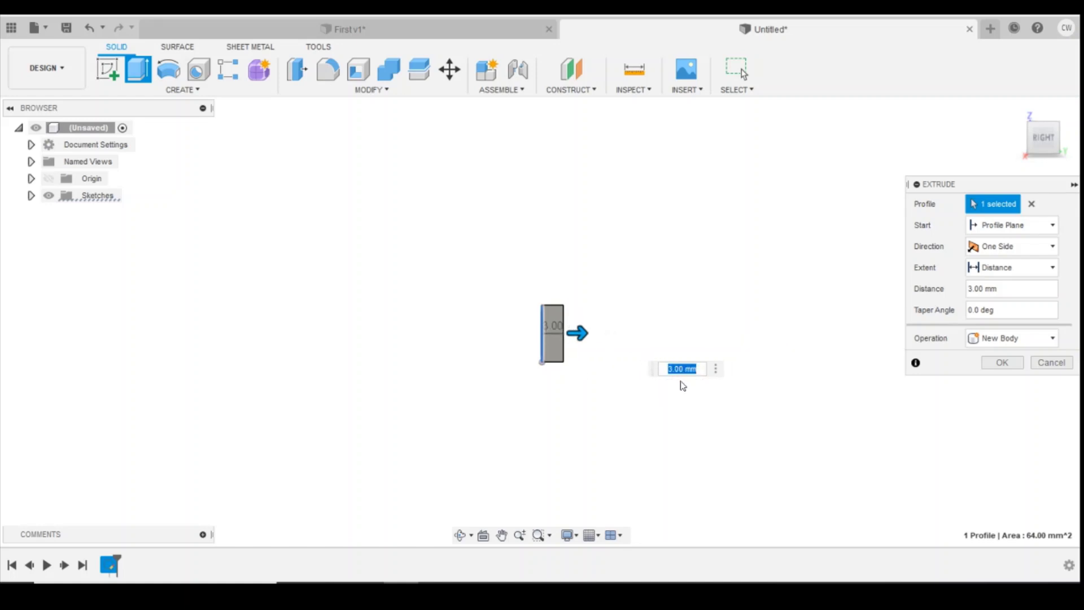
text(3)
click(1002, 364)
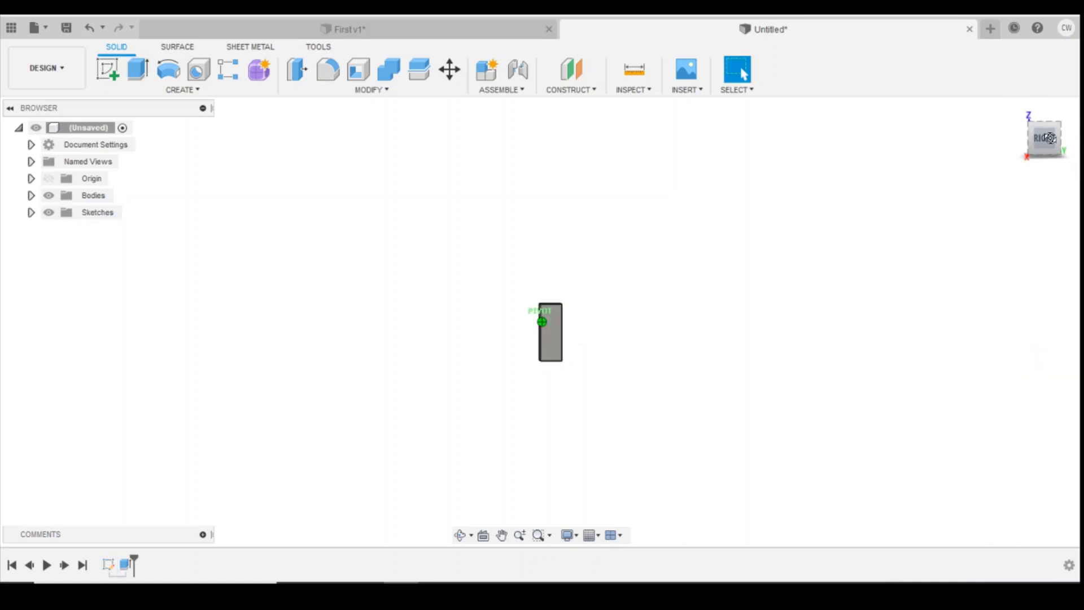
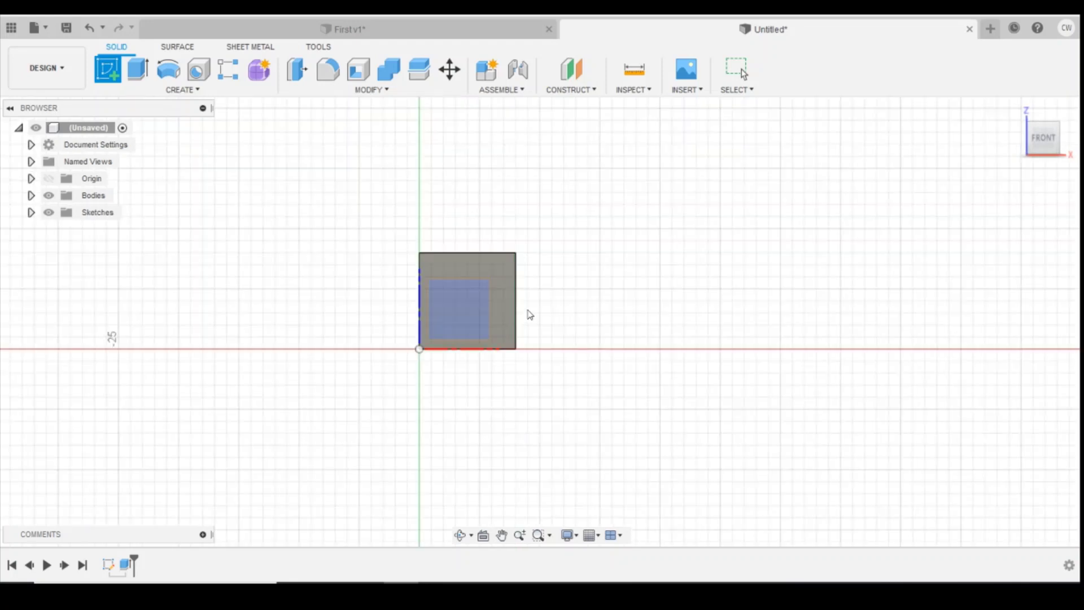
Step: Start a sketch on the block's front face and draw a tall rectangle about 6.3 mm high in its left half
click(507, 282)
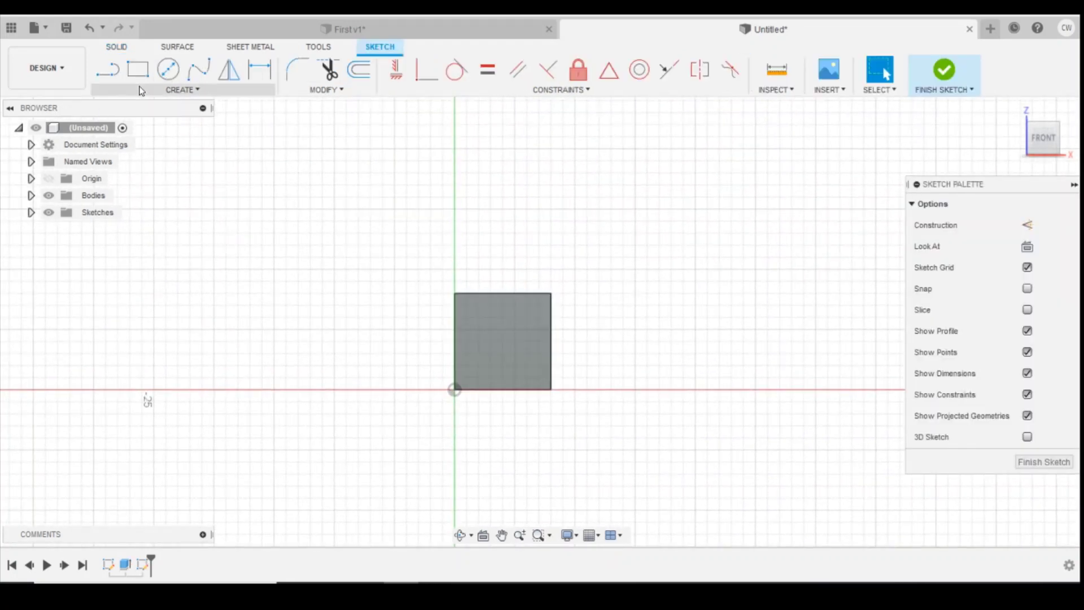
click(182, 90)
mouse_move(214, 121)
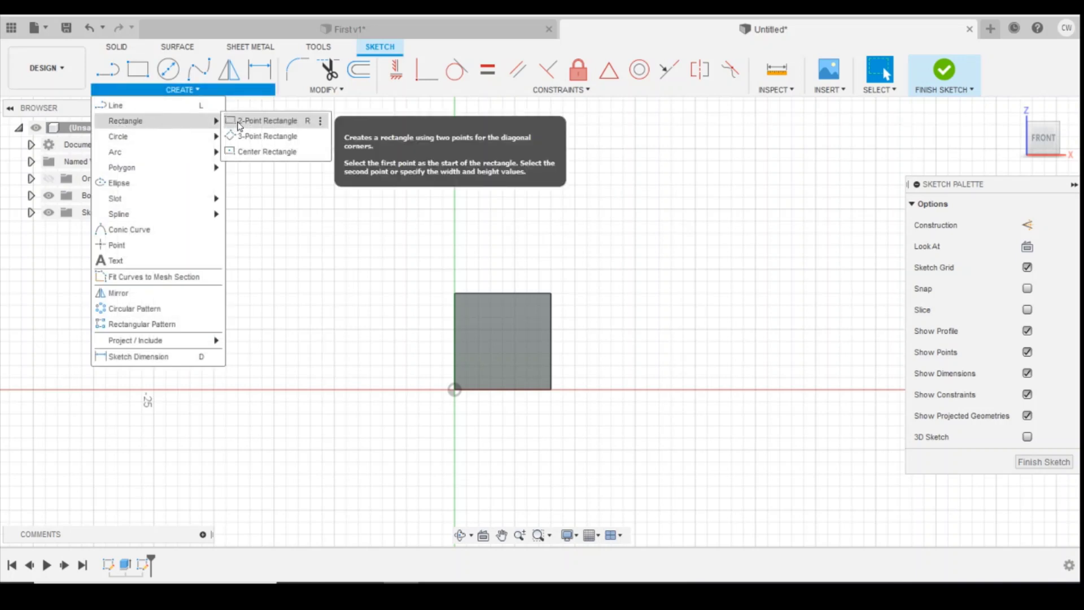
click(241, 122)
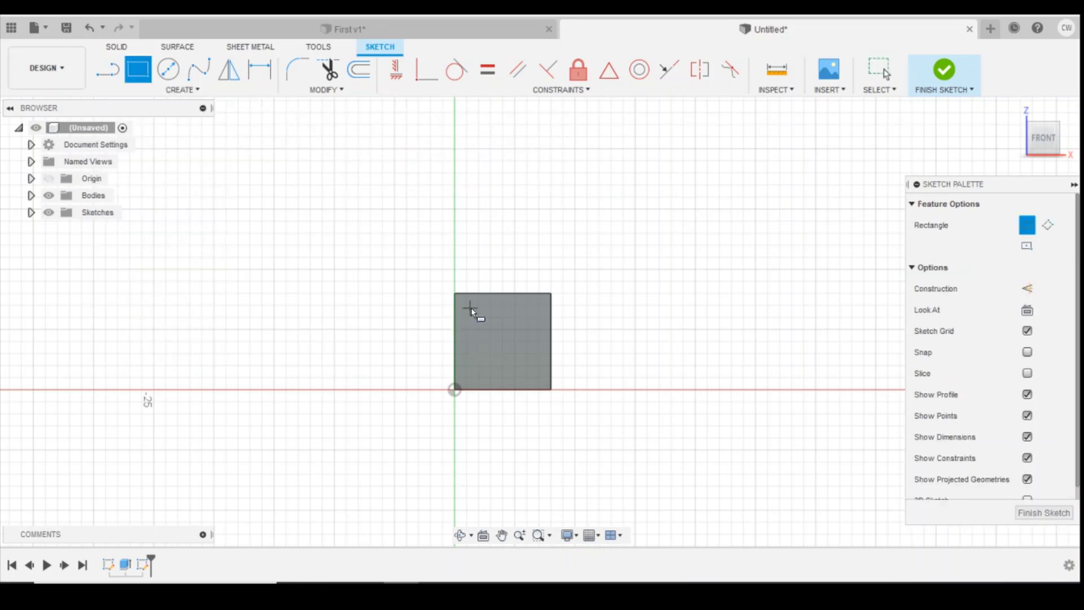
click(466, 304)
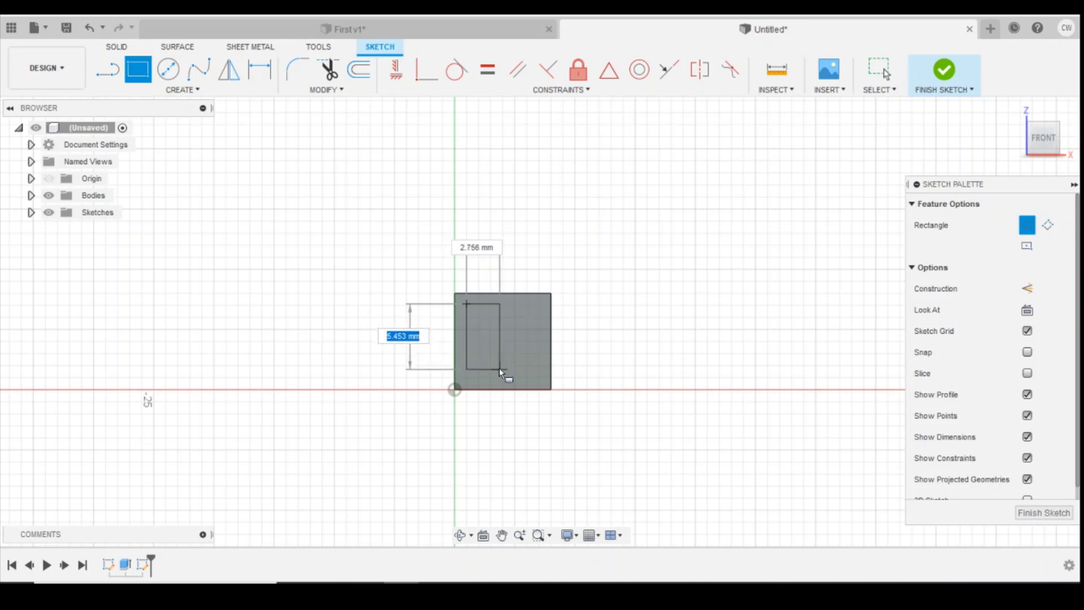
key(Tab)
key(Return)
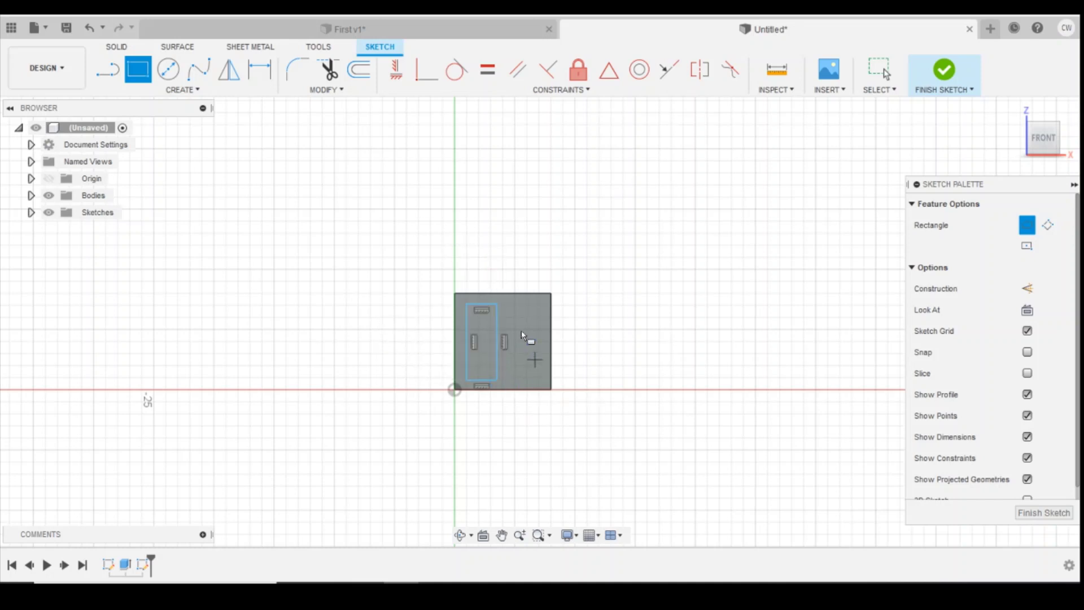
Step: Draw a second rectangle about 2.5 by 6.3 mm in the face's right half, level with the first one
click(541, 304)
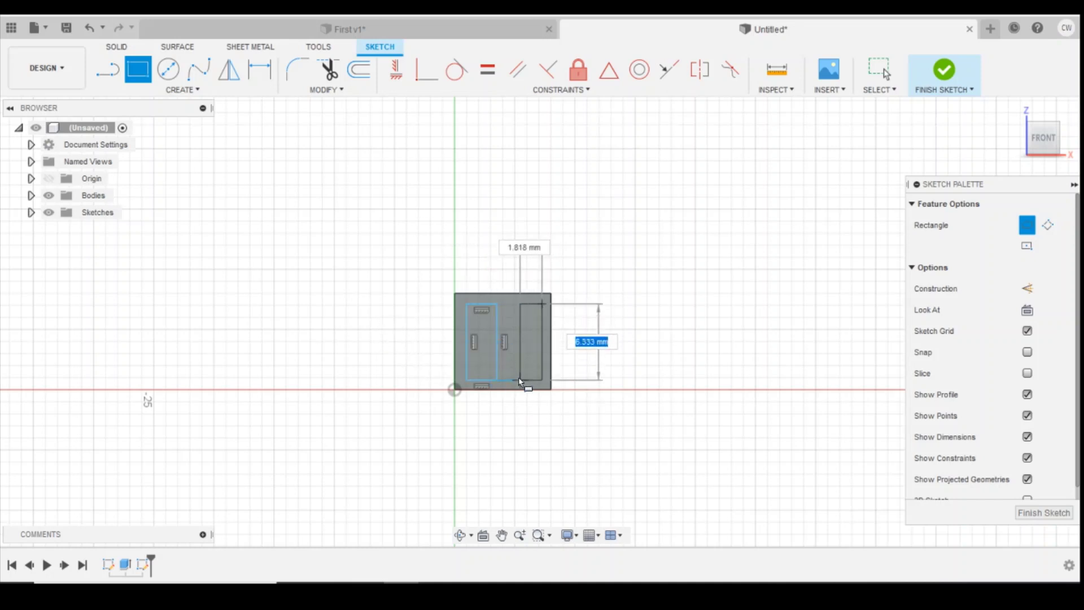
key(Tab)
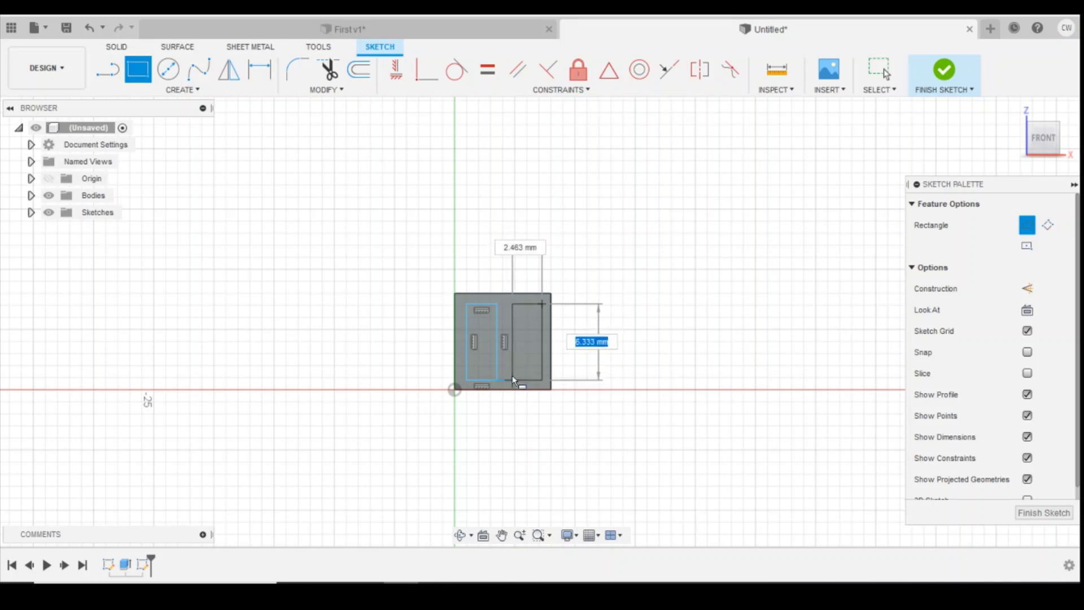
key(Return)
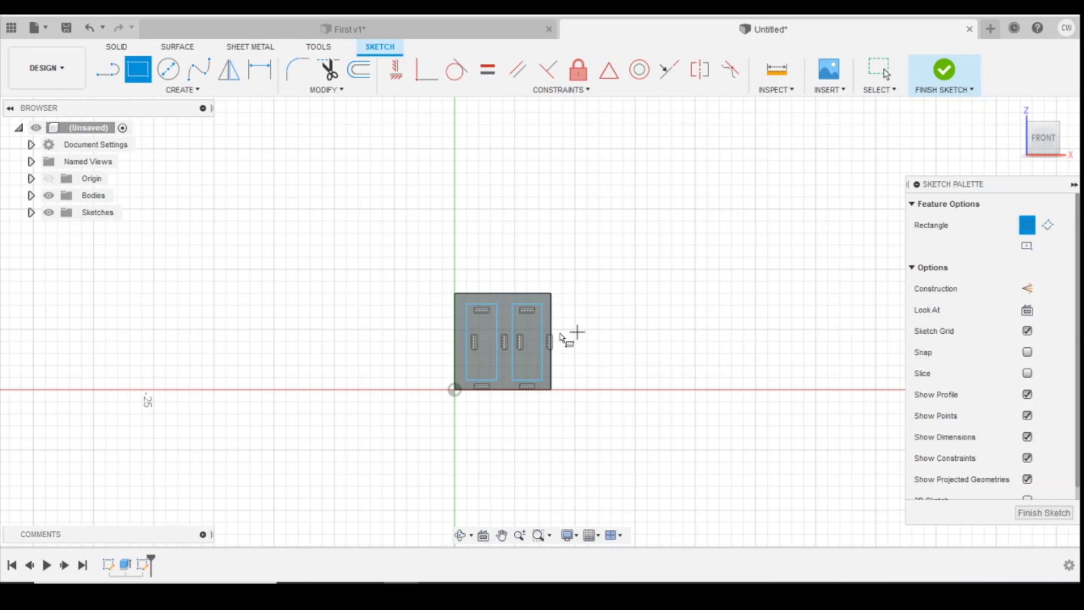
Step: Dimension the right rectangle's top edge 0.4 mm from the block's top edge
scroll(547, 312, up, 2)
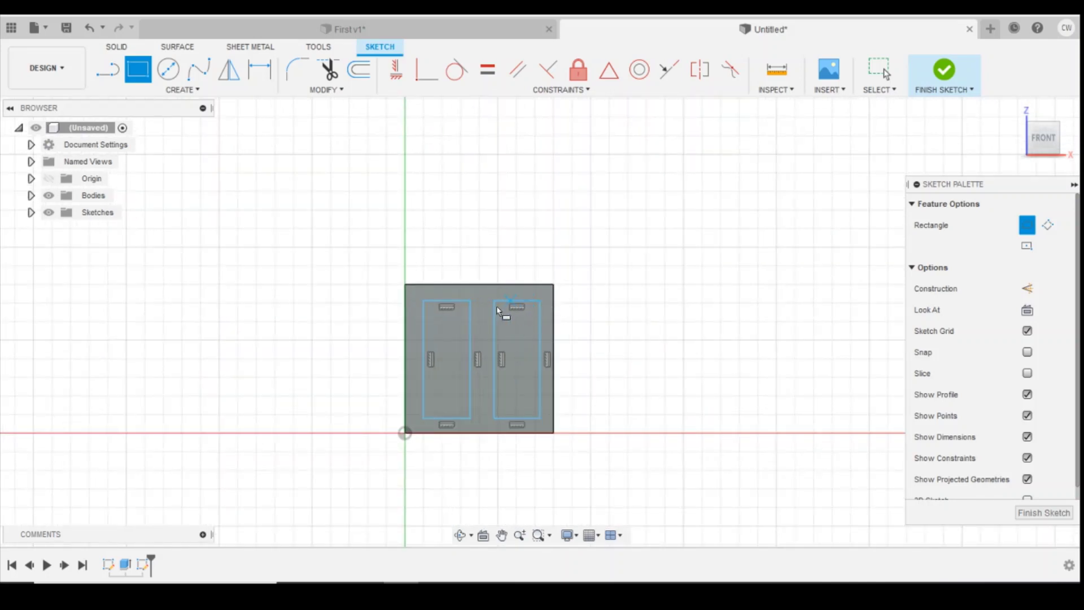
click(265, 69)
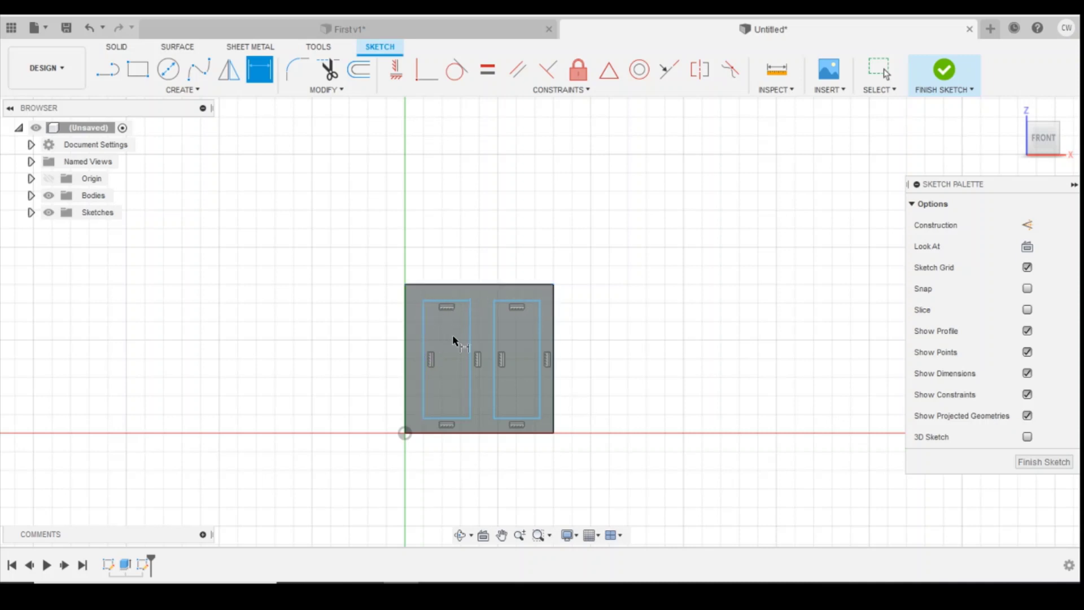
click(529, 303)
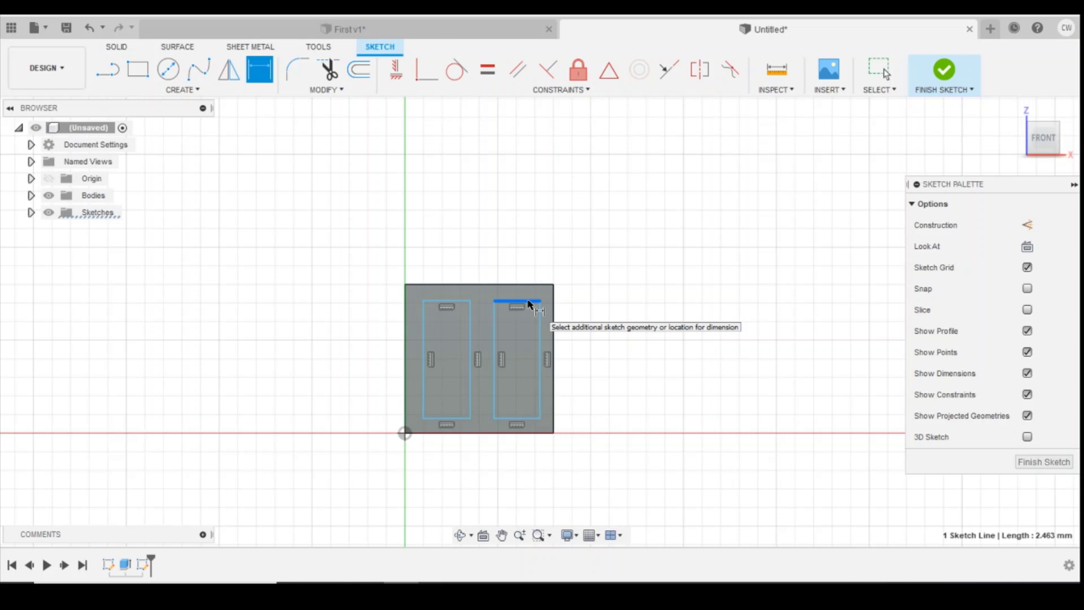
click(534, 287)
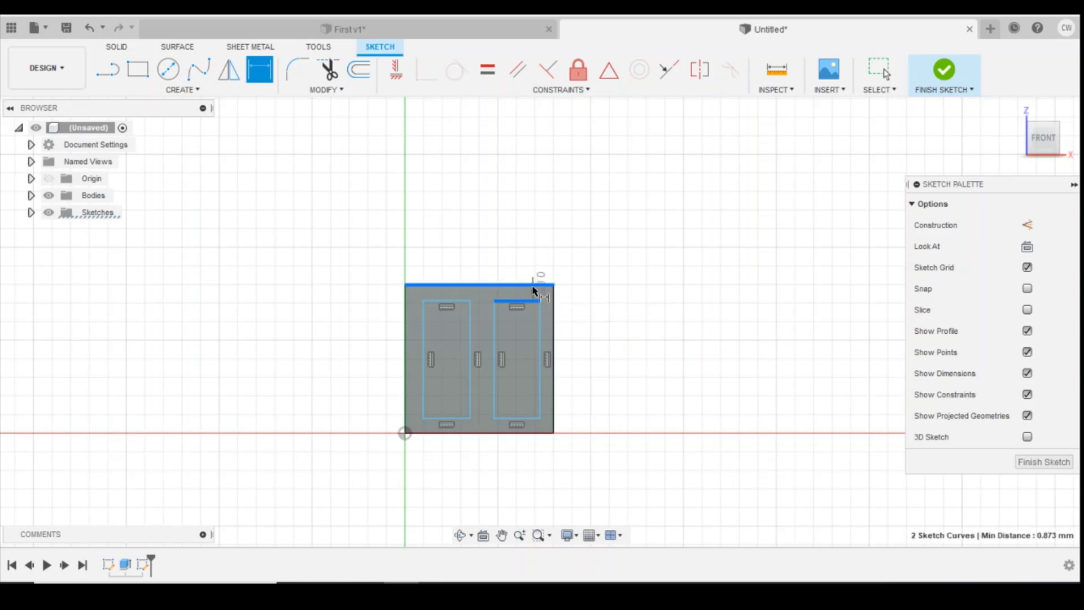
click(597, 295)
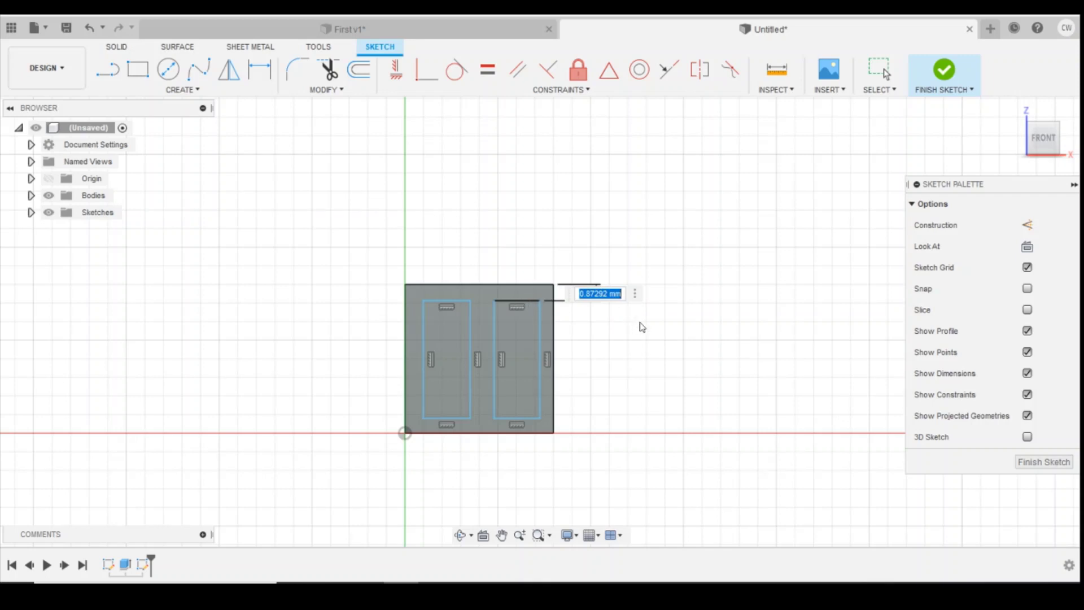
text(0.4)
key(Return)
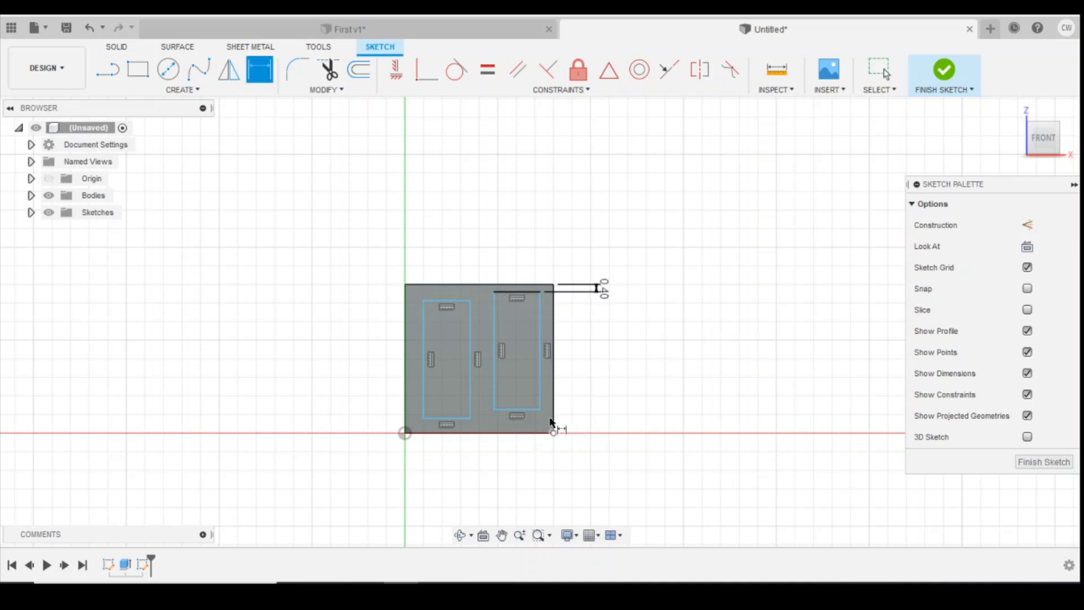
Step: Dimension the right rectangle's bottom edge 0.4 mm from the block's bottom edge
click(530, 410)
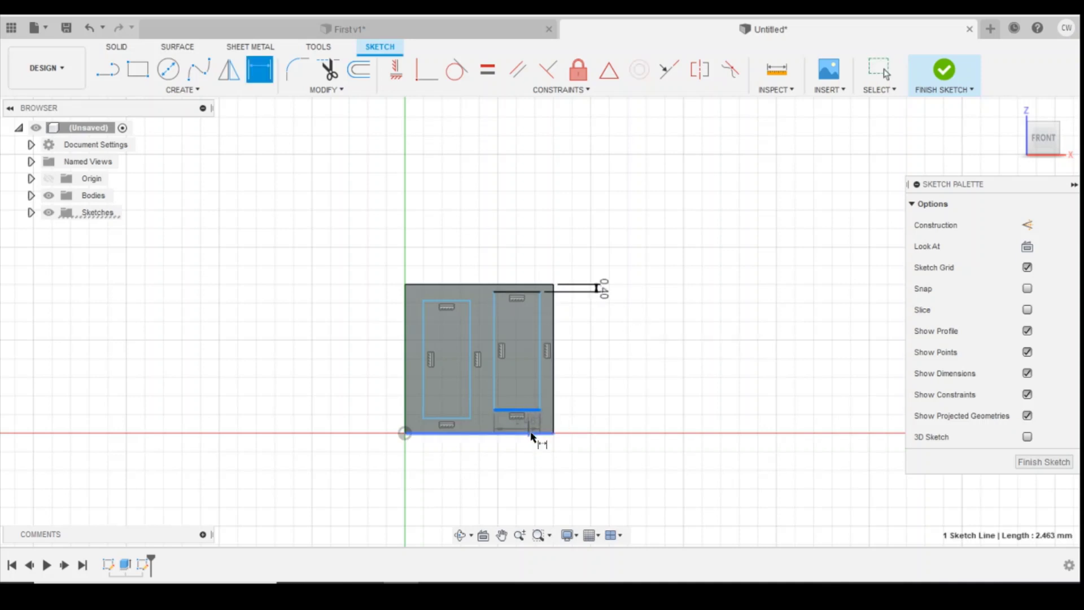
click(537, 433)
click(620, 433)
text(0.4)
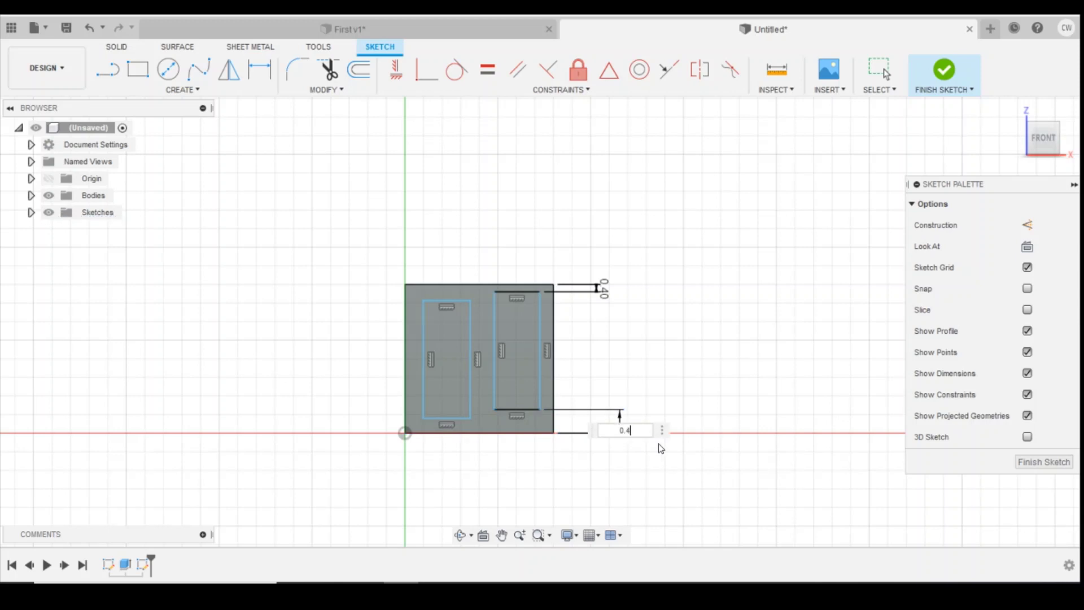
key(Return)
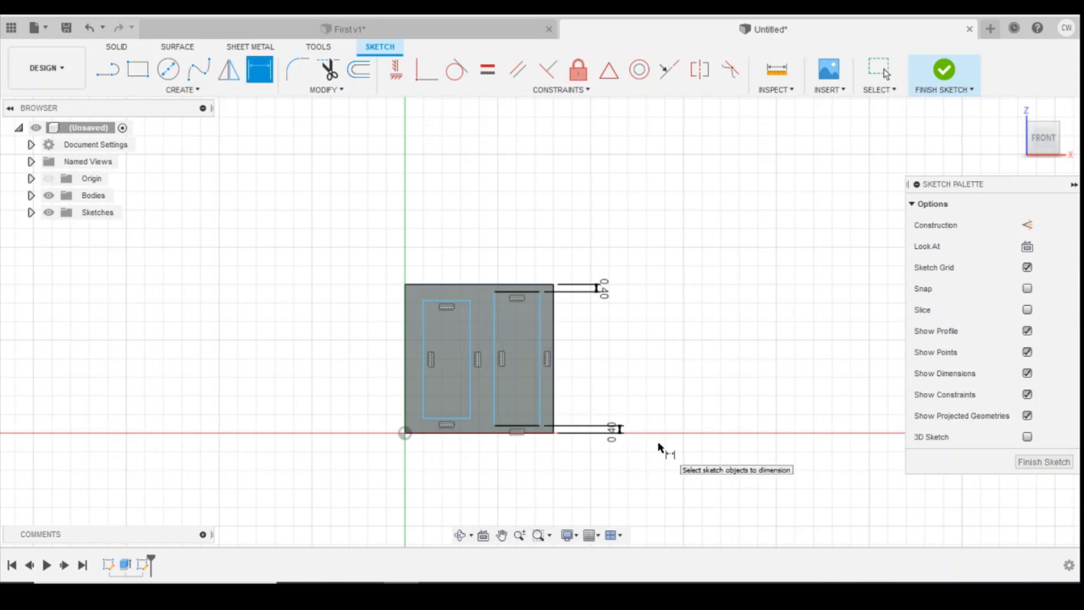
Step: Dimension the left rectangle's top edge 0.4 mm from the block's top edge
click(443, 301)
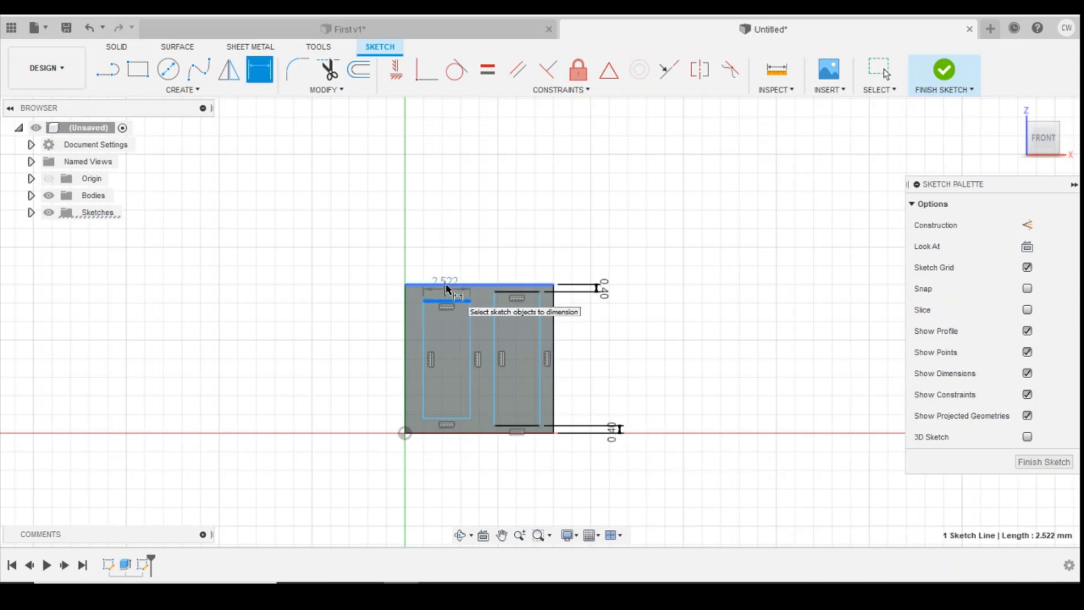
click(445, 285)
click(353, 292)
text(0.4)
key(Return)
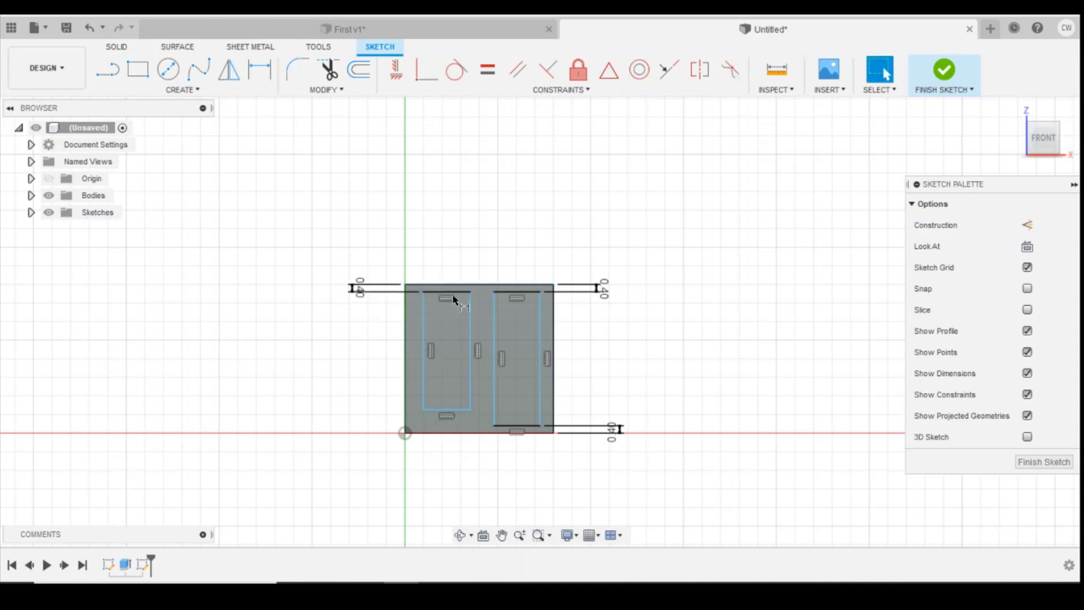
Step: Dimension the left rectangle's bottom edge 0.4 mm from the block's bottom edge
click(457, 411)
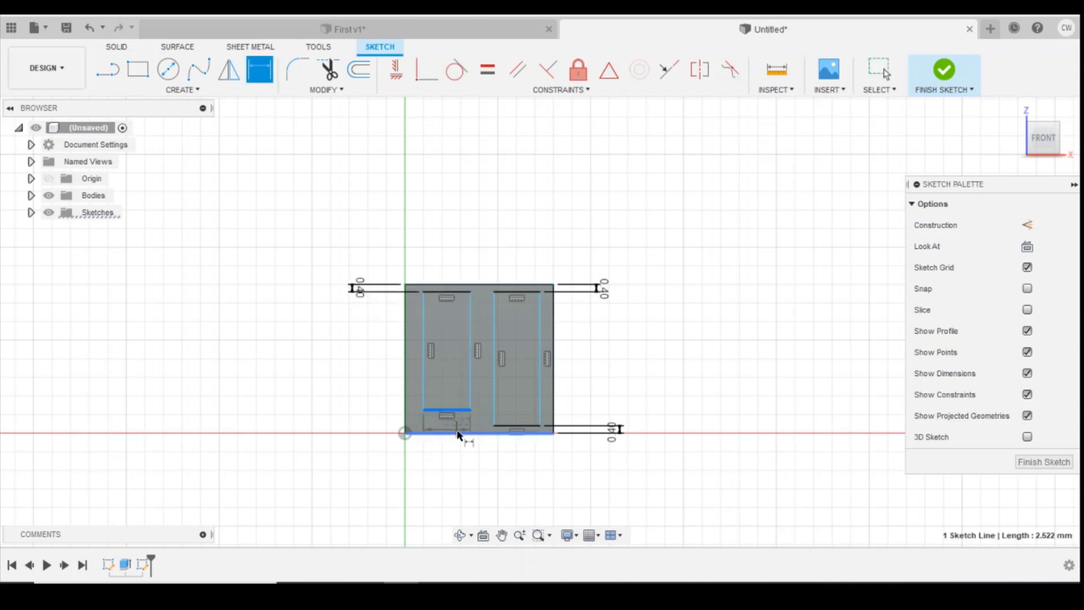
click(458, 433)
click(328, 420)
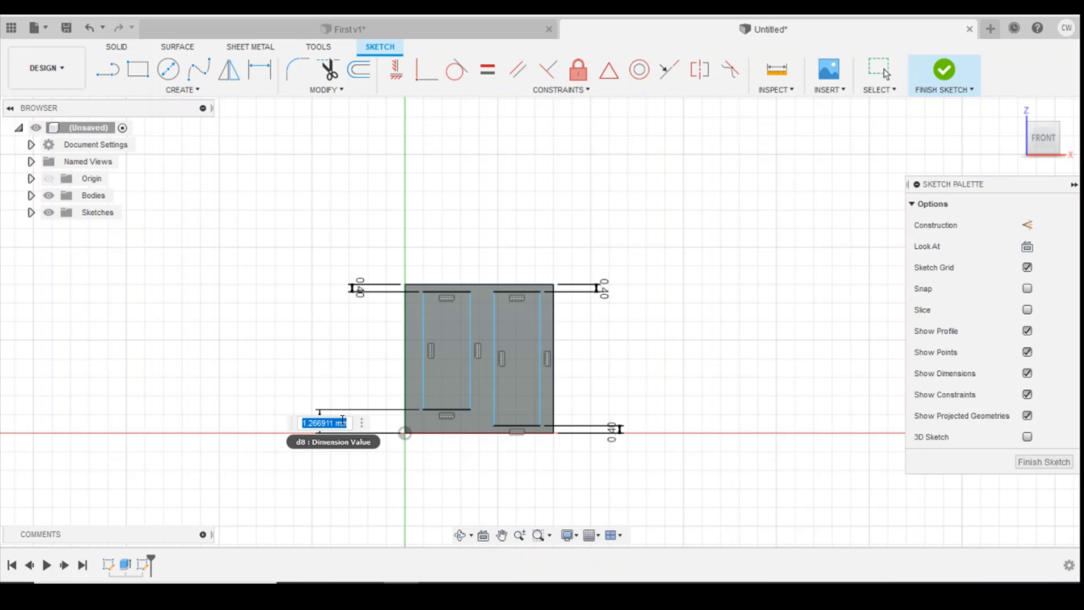
text(0.4)
key(Return)
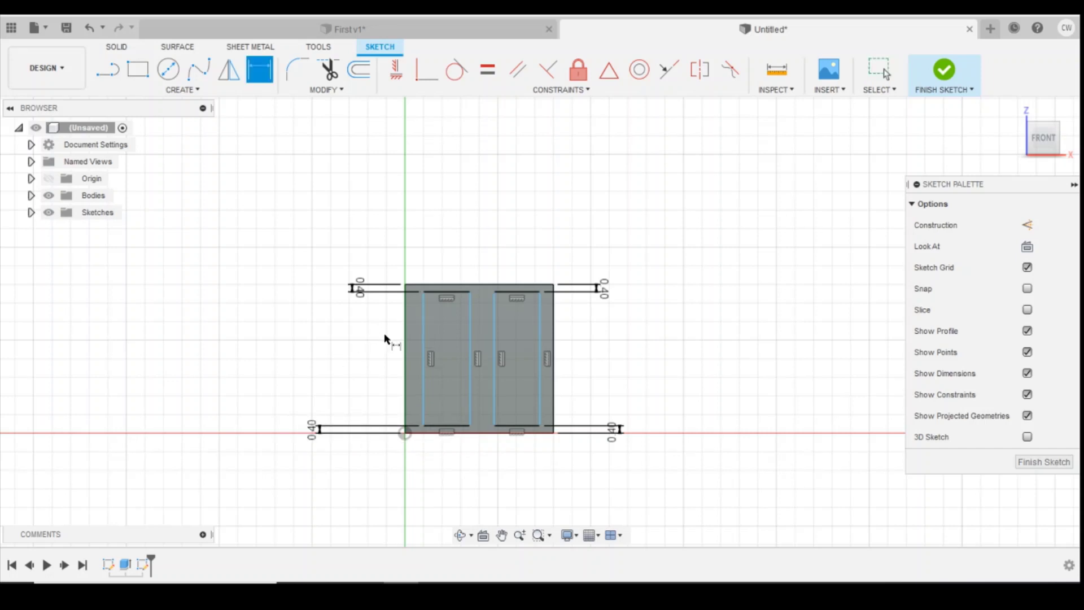
Step: Set the distance from the block's bottom edge to 0.5 mm for both rectangles
double_click(313, 431)
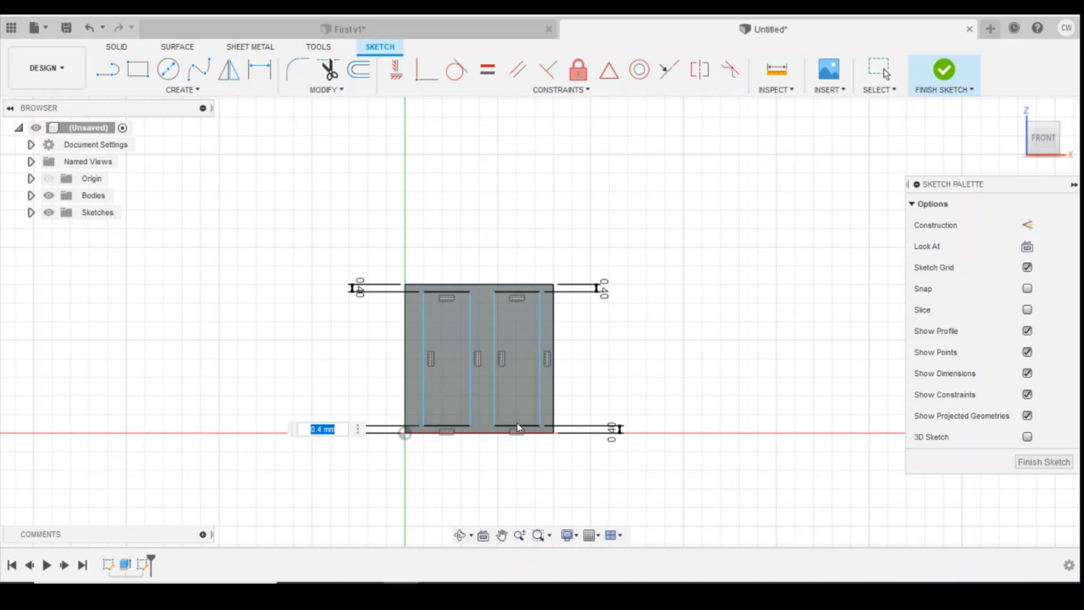
text(0.5)
key(Return)
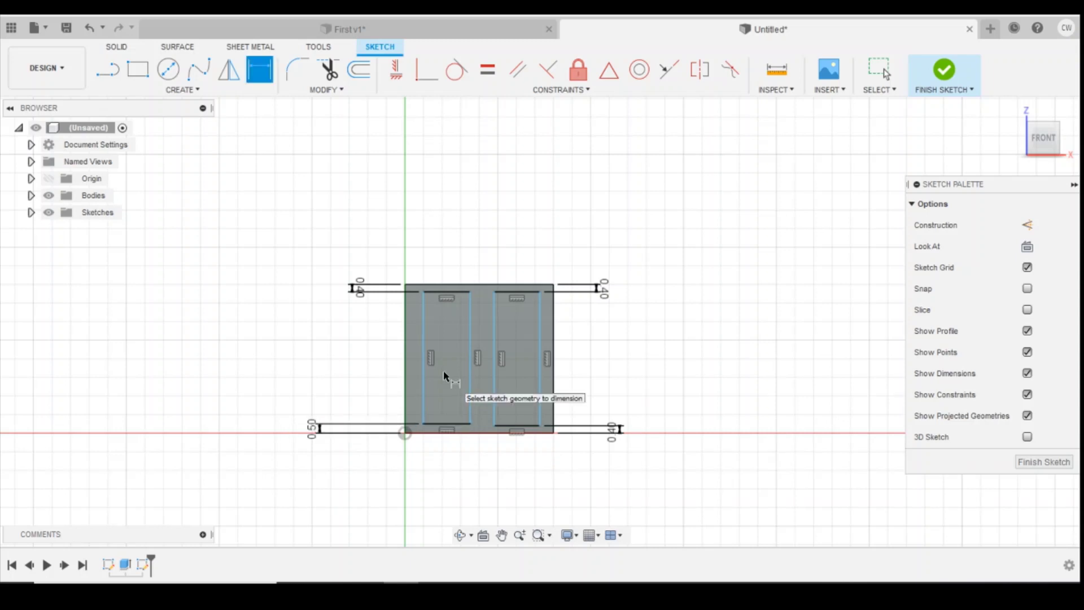
double_click(613, 441)
text(0.5)
key(Return)
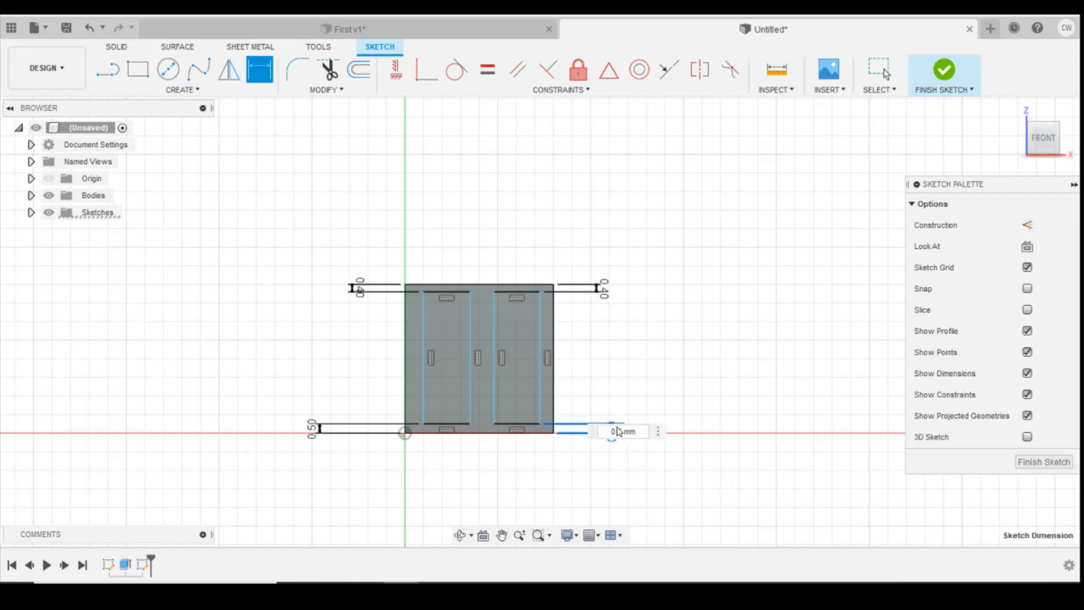
Step: Set both rectangles' bottom edge distances back to 0.4 mm
double_click(615, 431)
text(0.4)
key(Return)
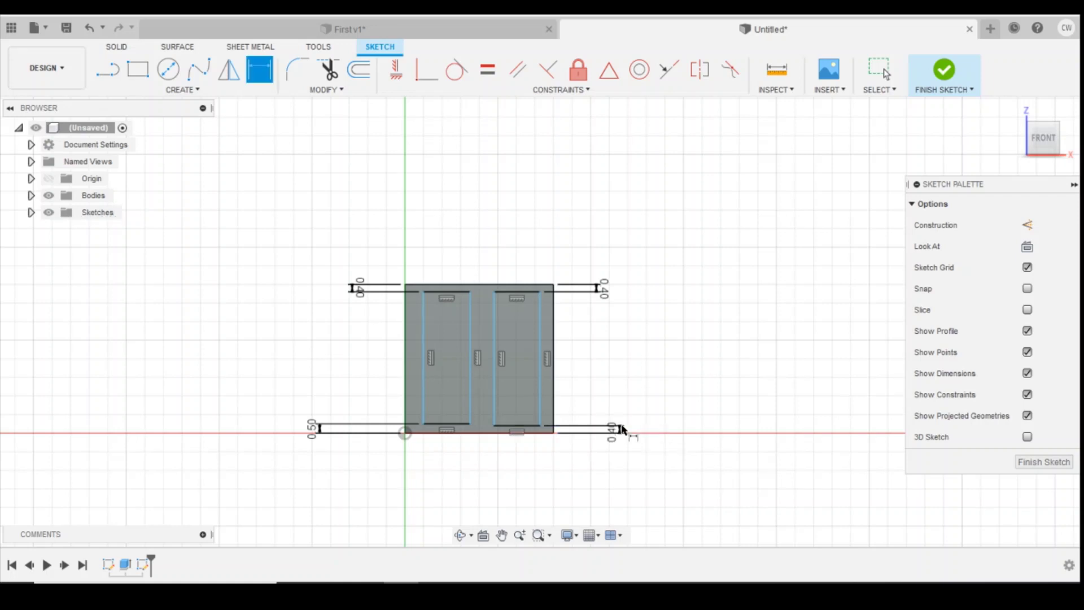
double_click(317, 428)
text(0.4)
key(Return)
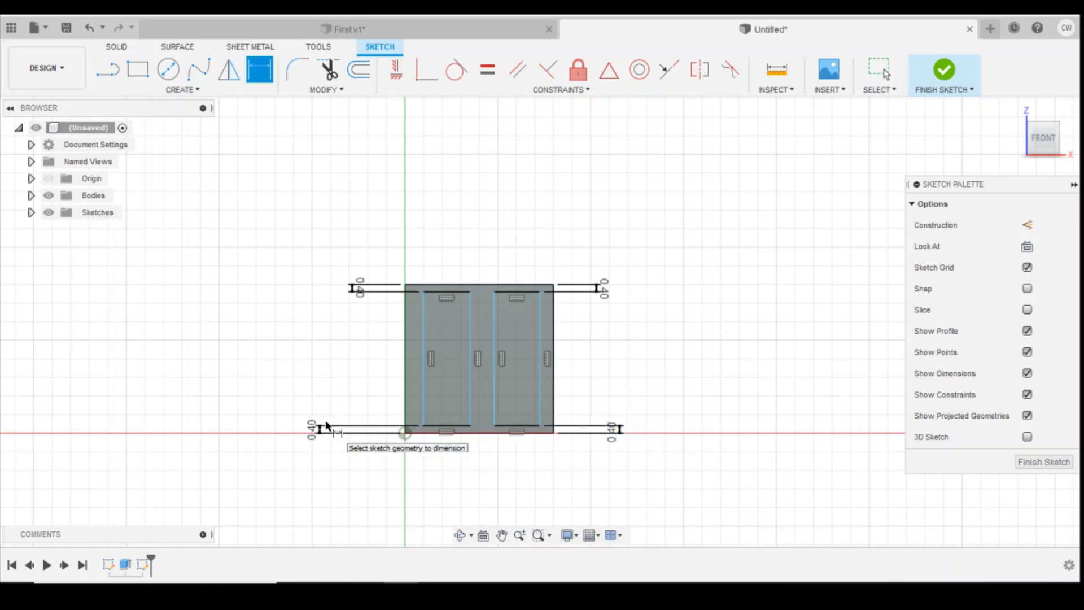
Step: Dimension the left rectangle's outer vertical edge 0.4 mm from the block's left edge
click(424, 377)
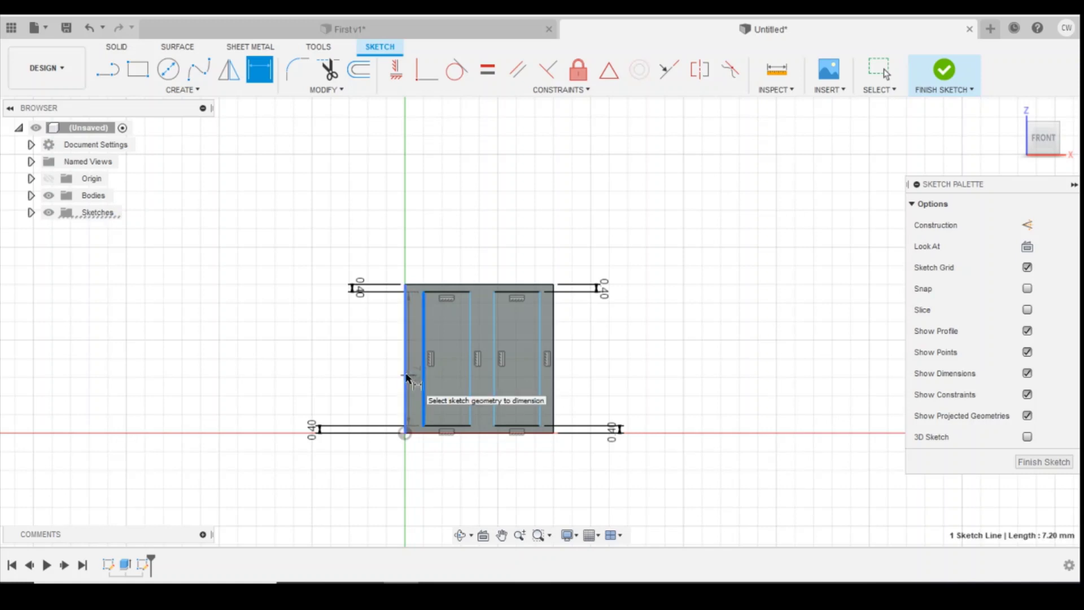
click(406, 378)
click(416, 467)
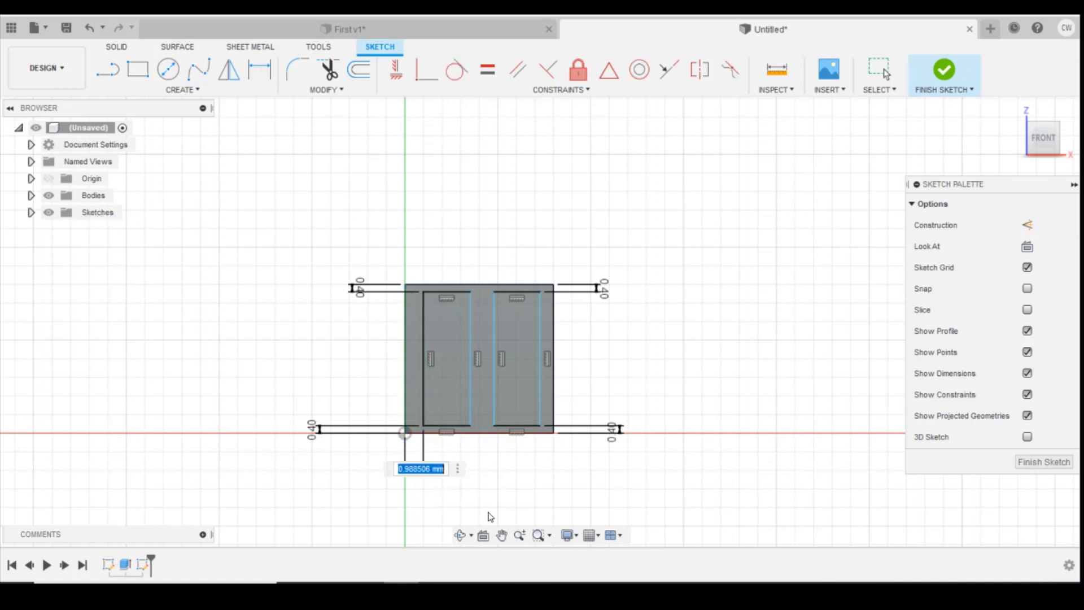
text(0.4)
key(Return)
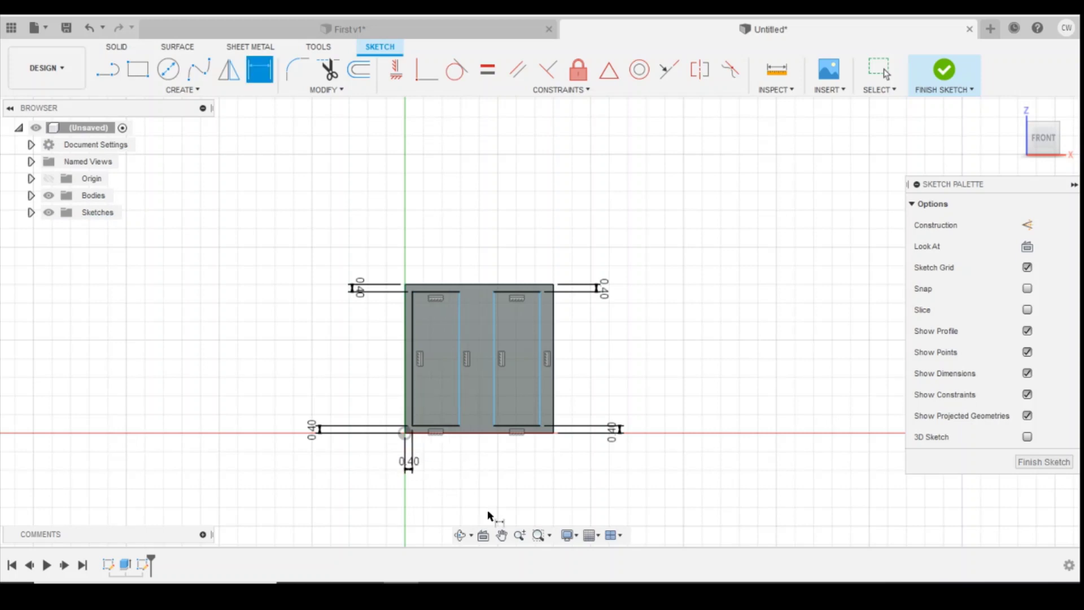
Step: Dimension the right rectangle's outer vertical edge 0.4 mm from the block's right edge
click(541, 403)
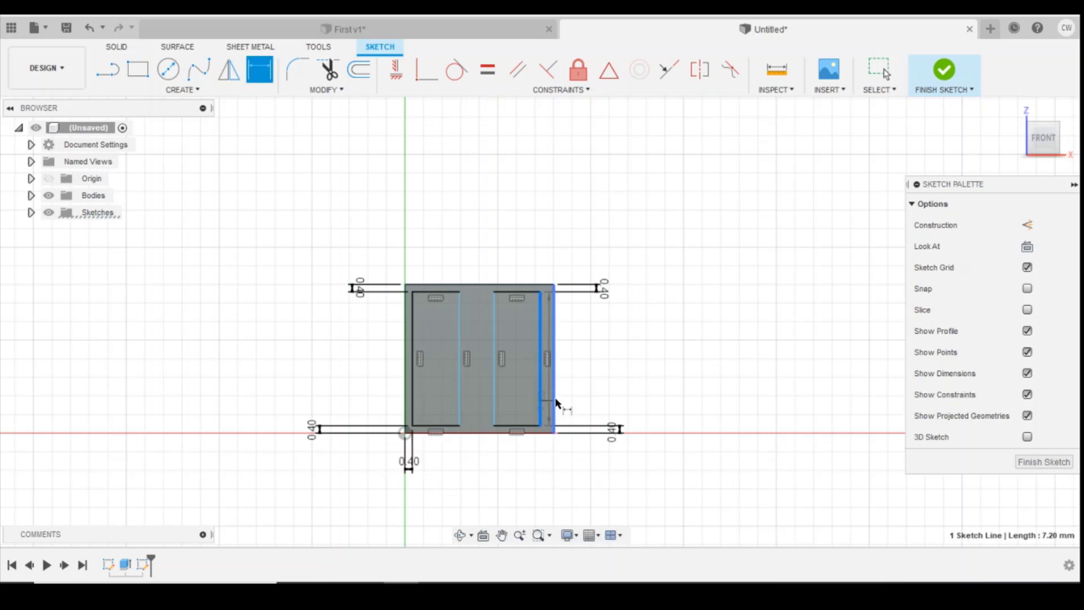
click(554, 410)
click(564, 490)
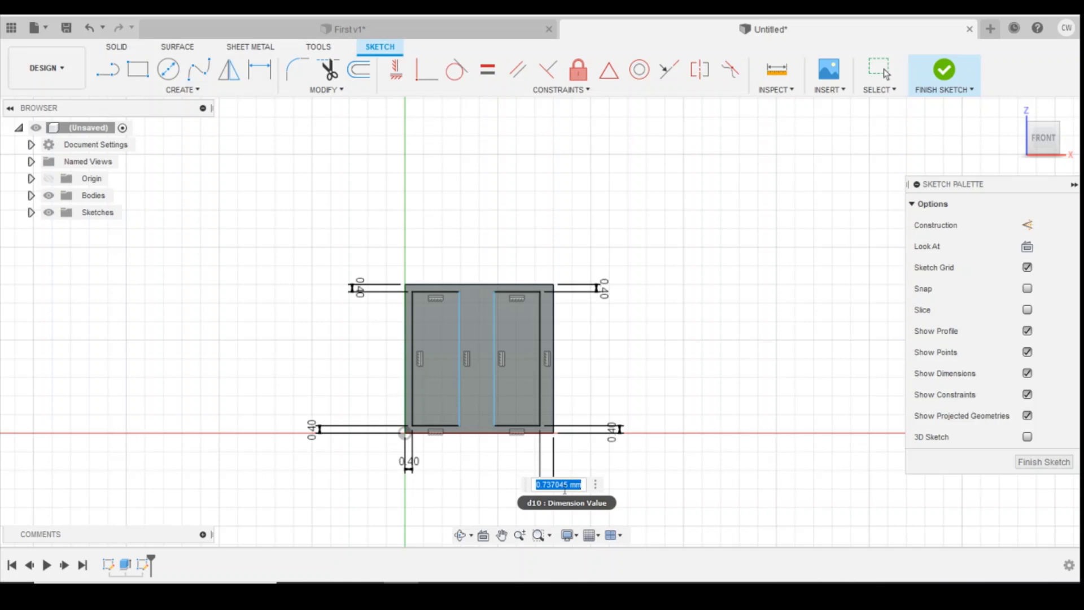
text(0.4)
key(Return)
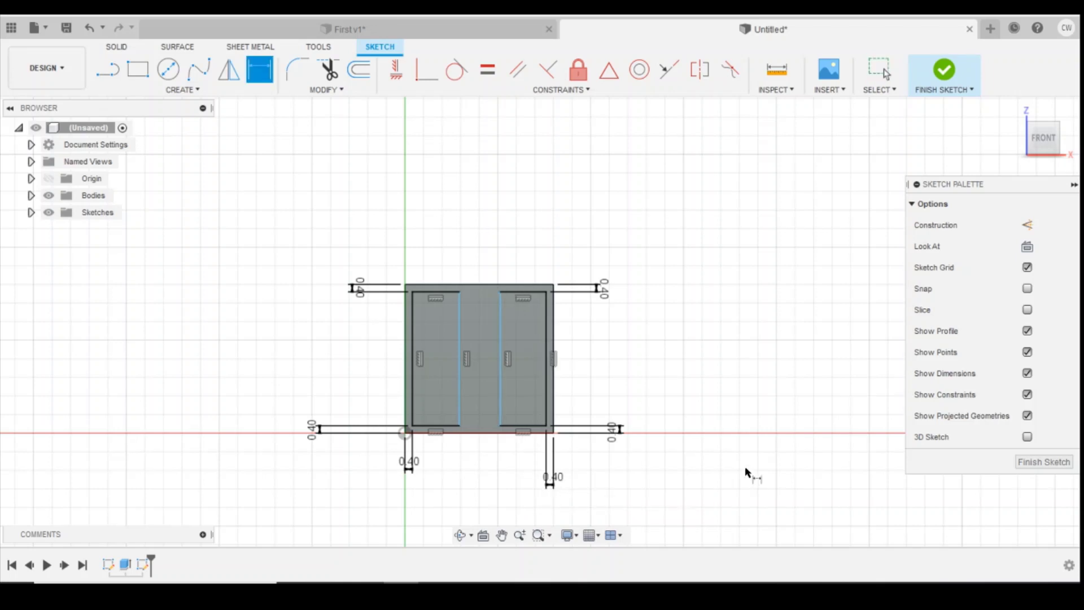
Step: Dimension the gap between the two rectangles' inner vertical edges as 0.4 mm
click(460, 405)
click(501, 402)
click(515, 472)
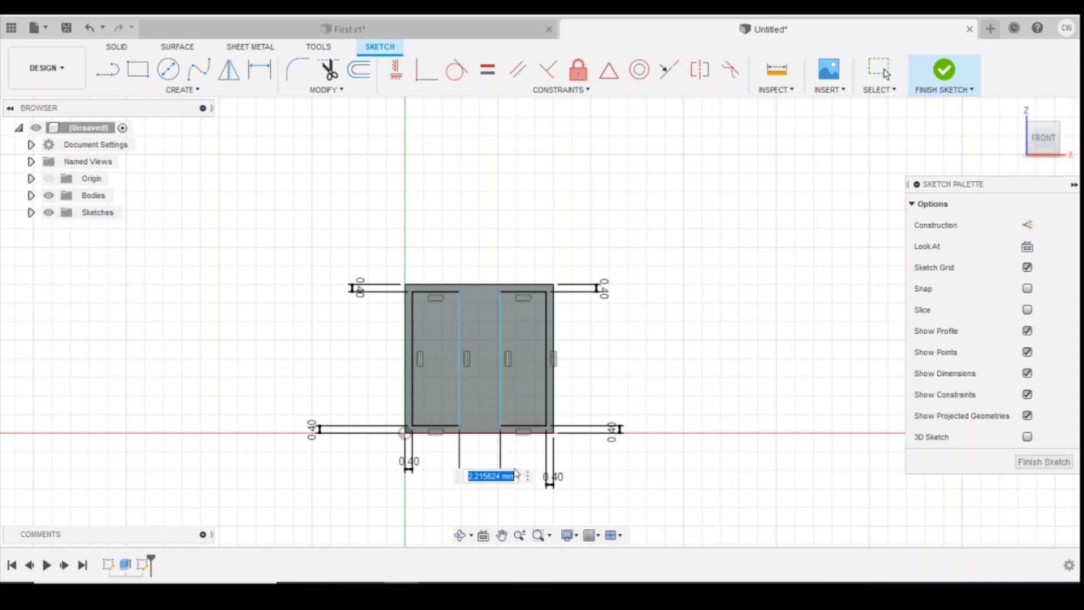
text(0.4)
key(Return)
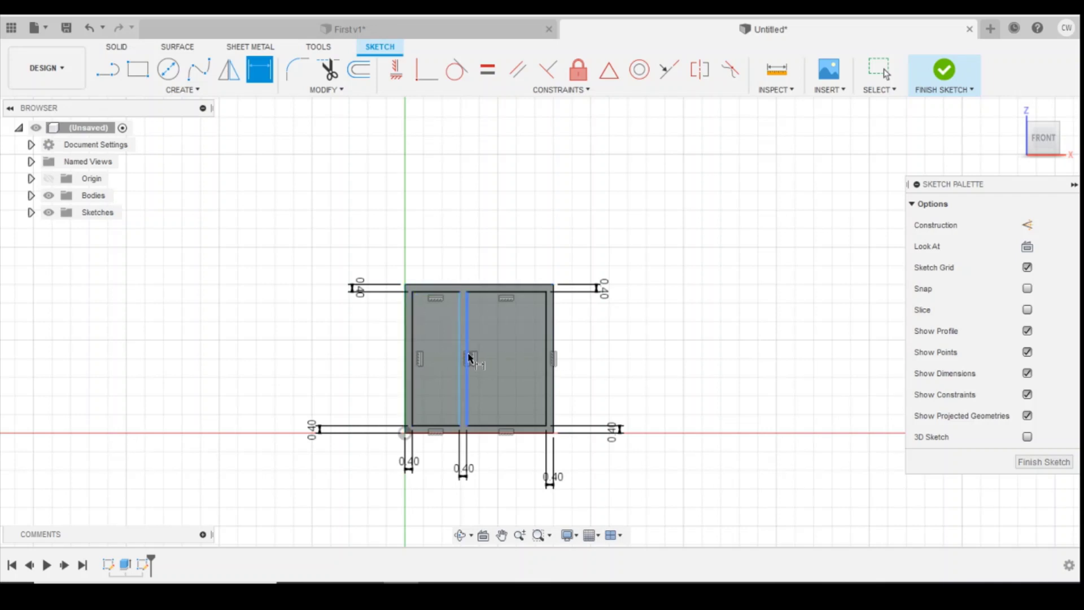
Step: Dimension the left rectangle's width as 3.4 mm and leave the dimension command
click(448, 295)
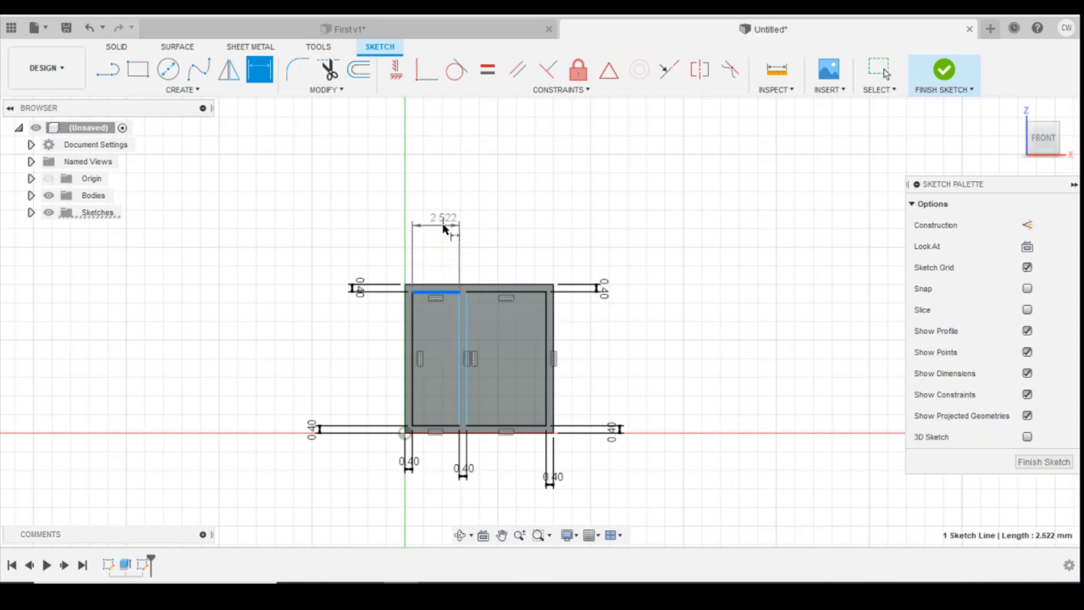
click(445, 228)
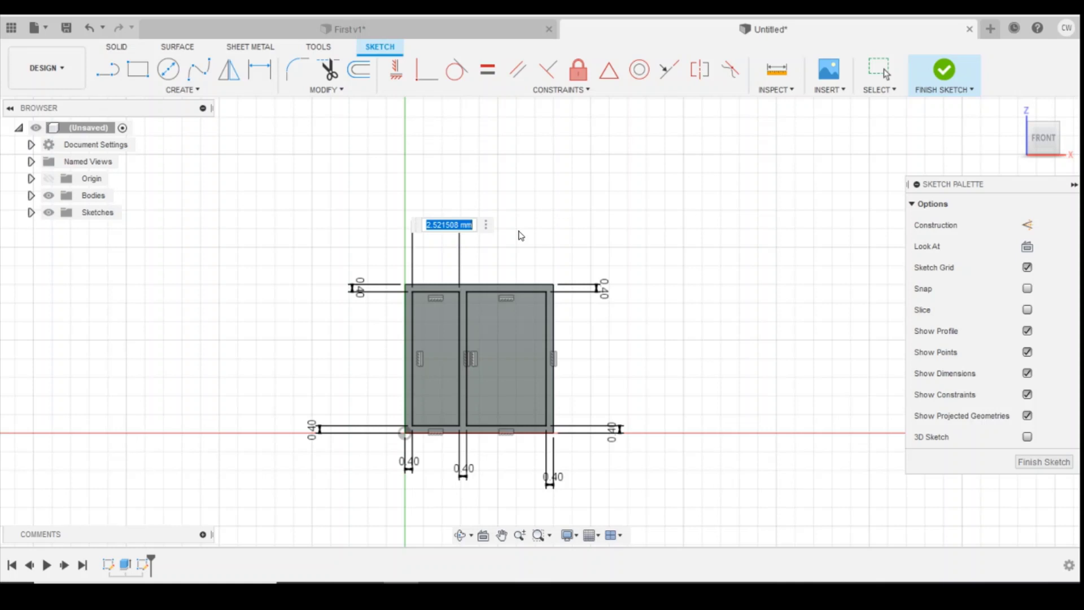
text(3.4)
key(Return)
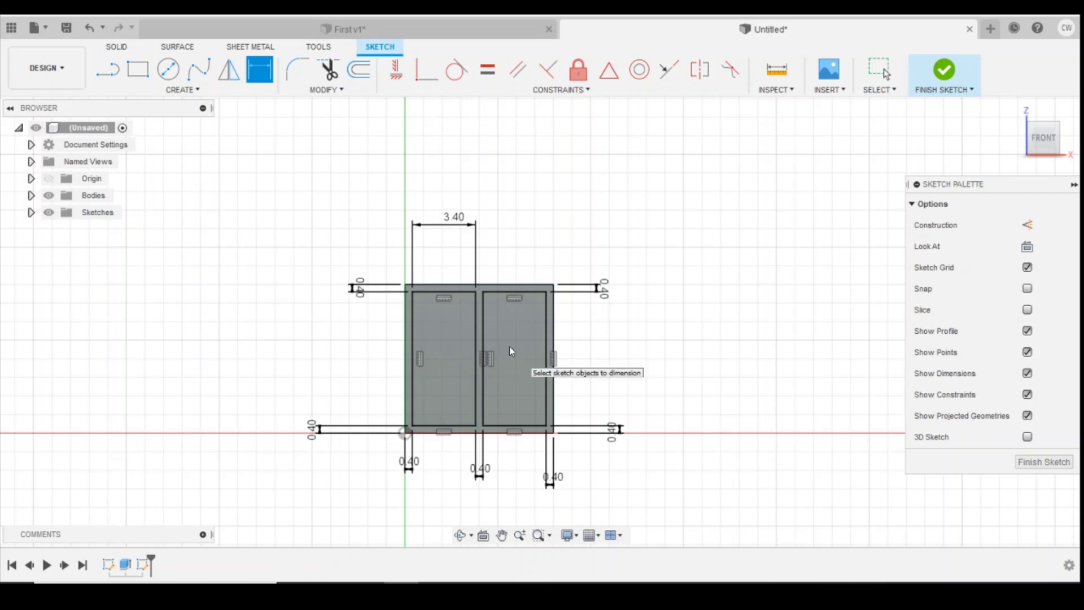
key(Escape)
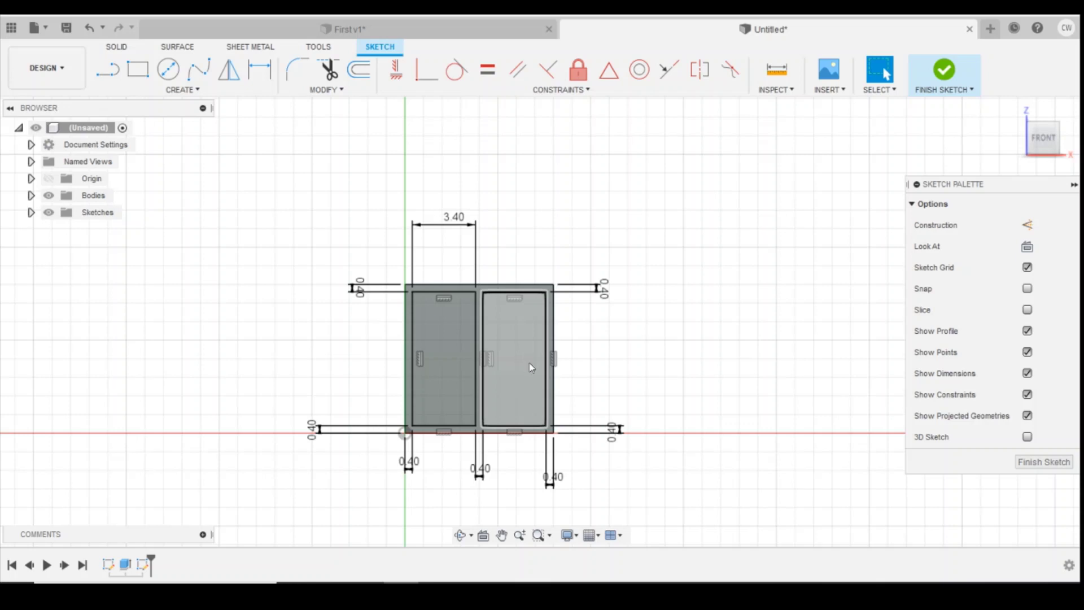
Step: Extrude both rectangle profiles 0.3 mm outward from the front face, joined to the block
click(439, 339)
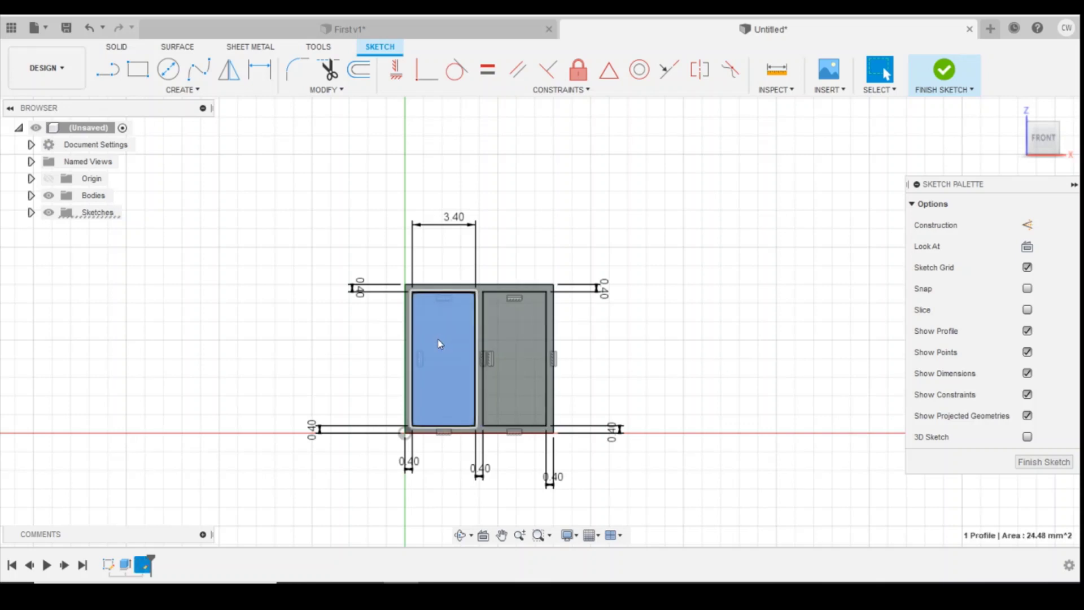
shift+click(519, 345)
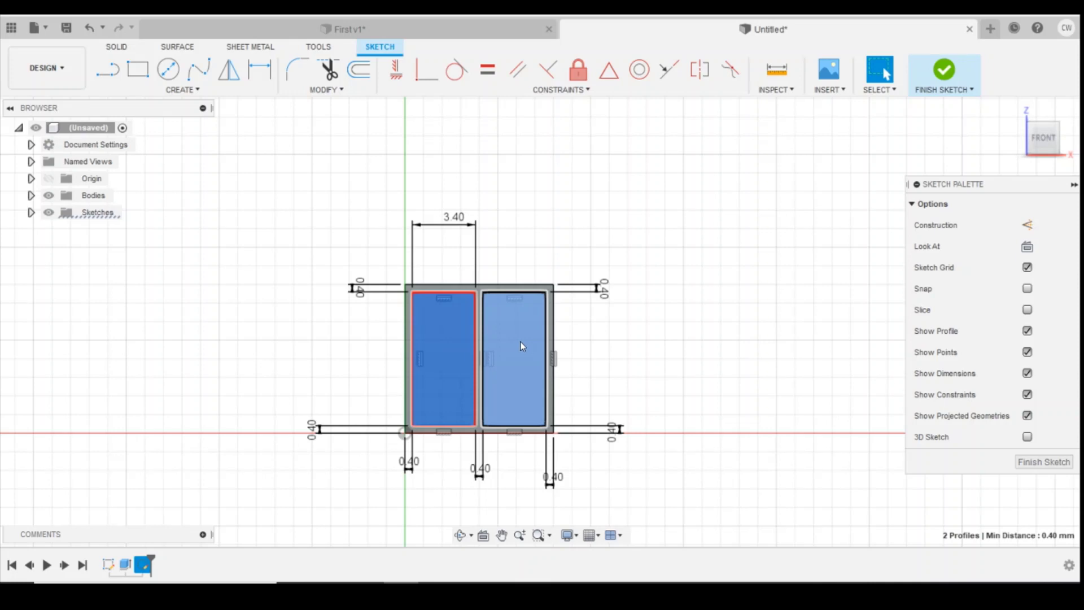
right_click(521, 341)
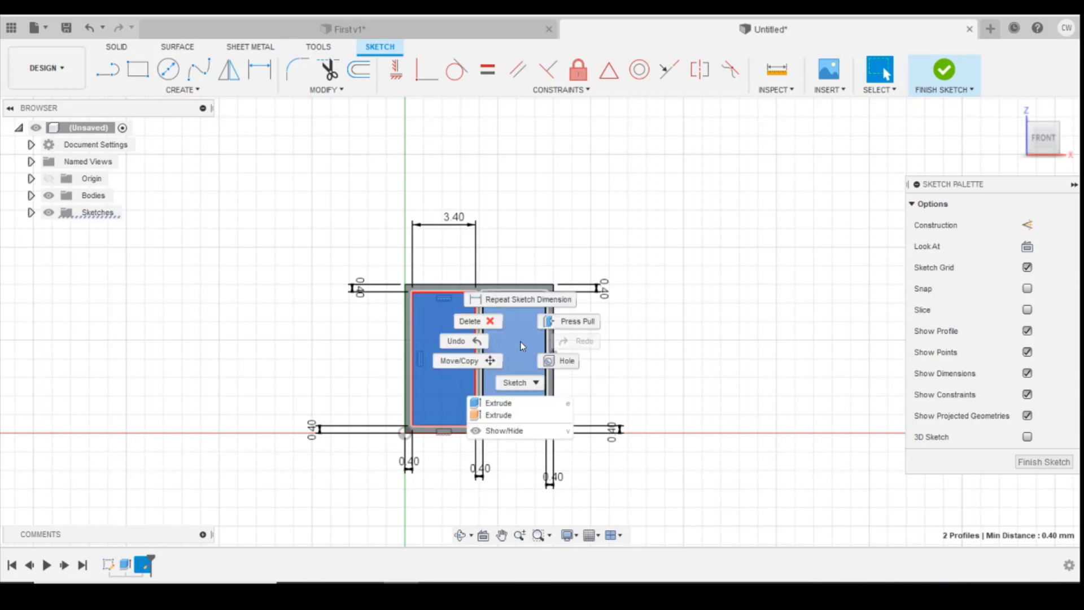
click(530, 399)
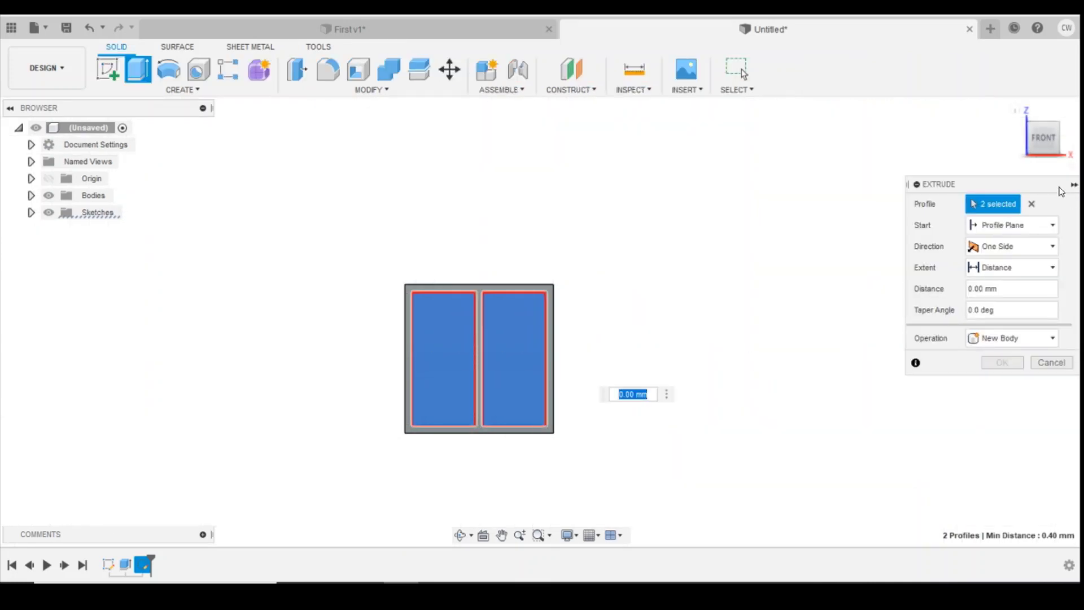
drag(1033, 146, 1012, 157)
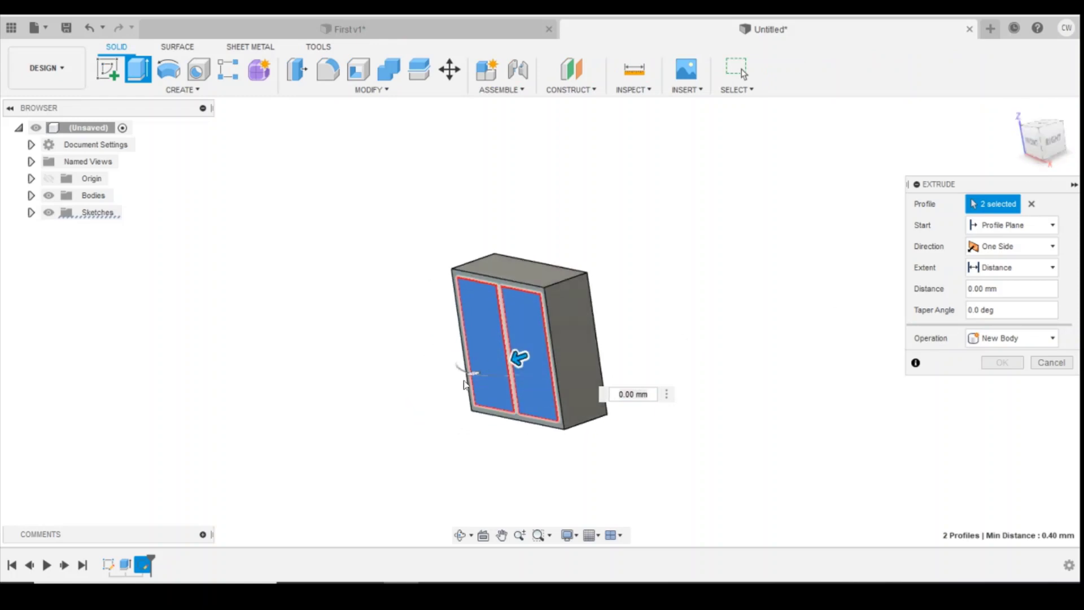
drag(518, 362, 490, 369)
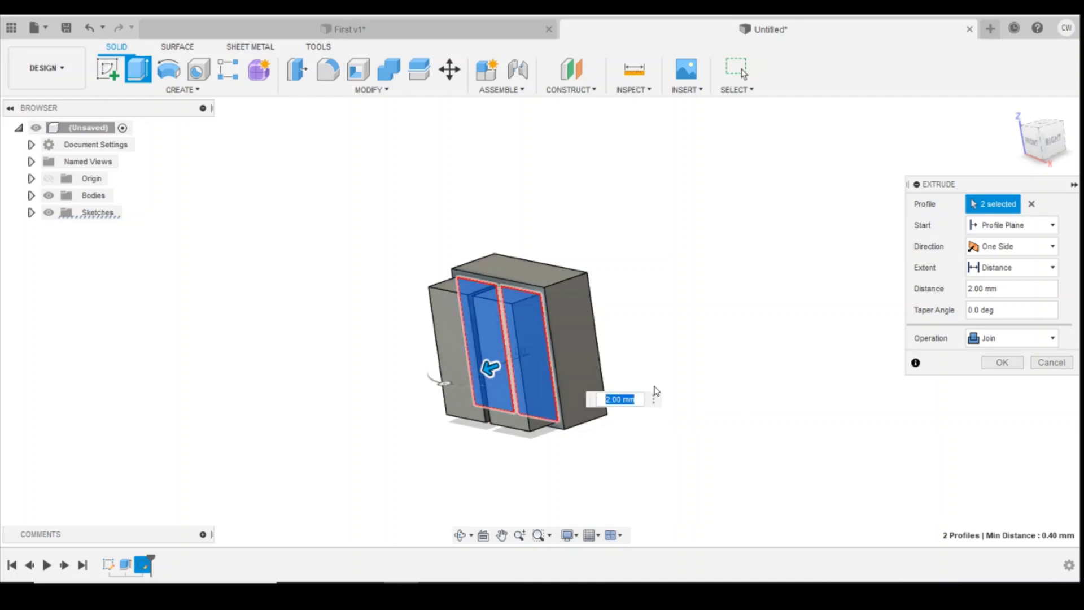
text(0.3)
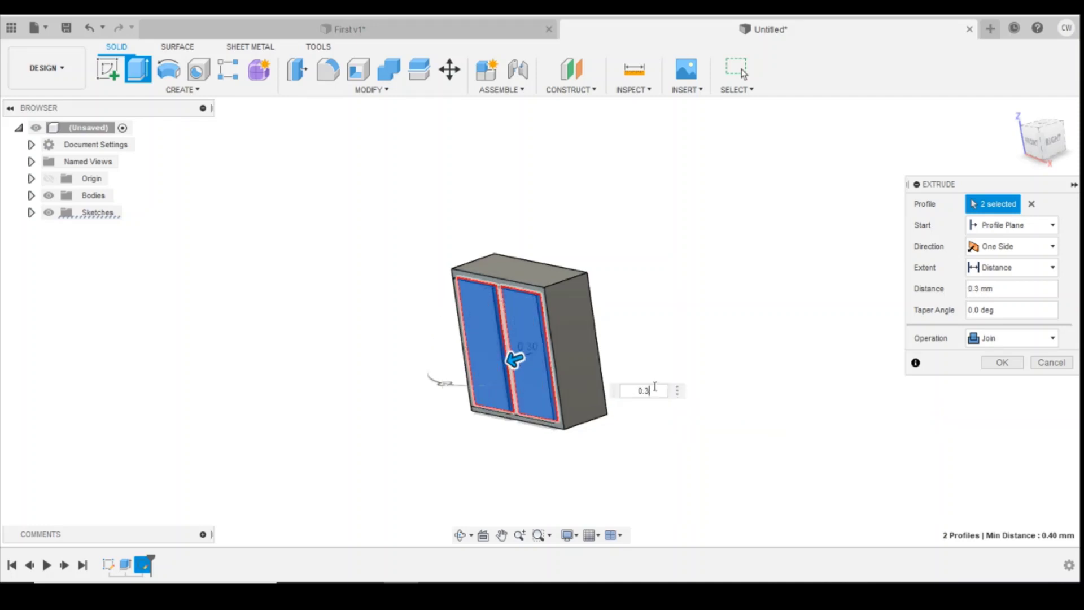
key(Return)
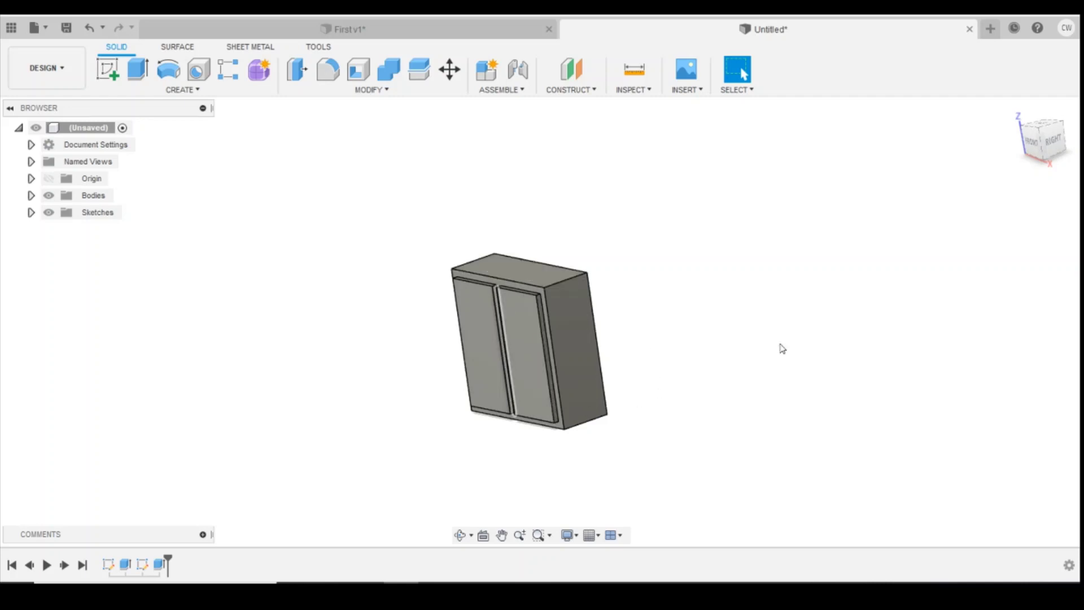
Step: Start a new sketch on the block's front face, on the frame surrounding the two raised panels
drag(1041, 138, 1042, 138)
drag(1058, 128, 1051, 146)
click(1050, 146)
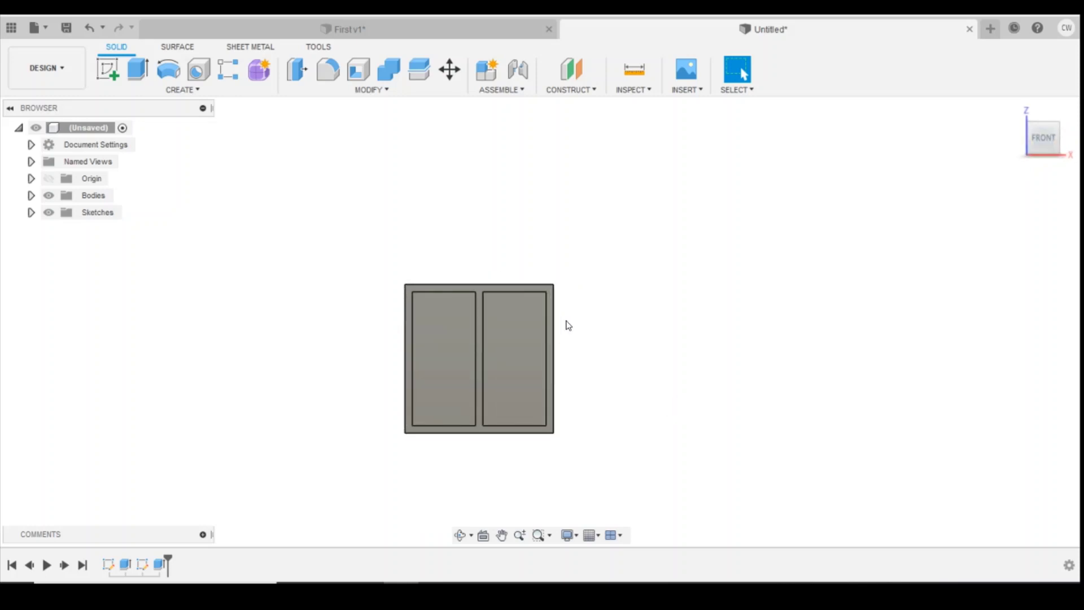
click(113, 74)
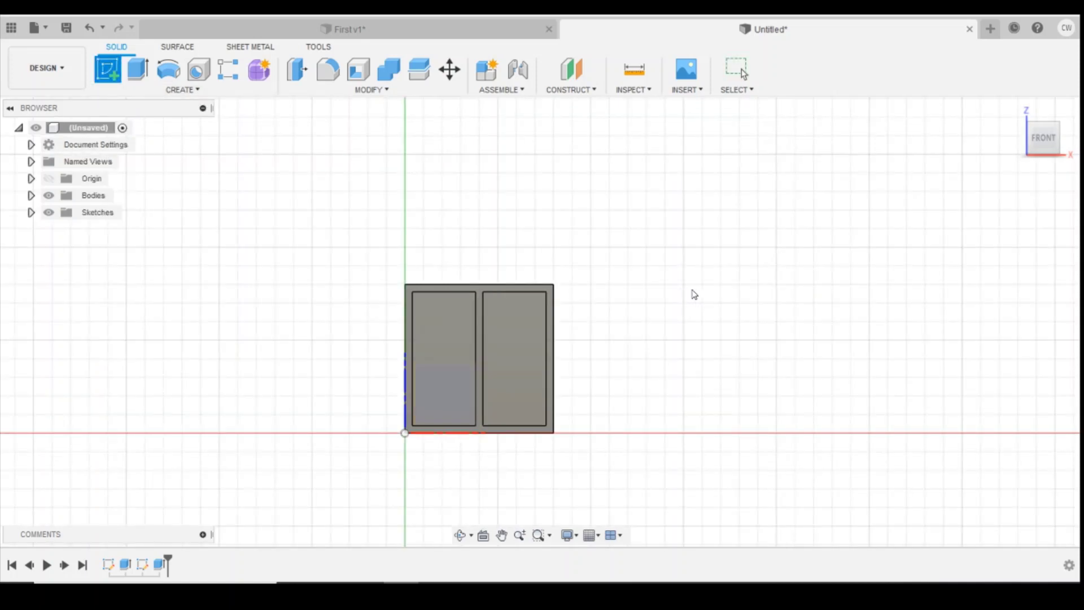
click(692, 295)
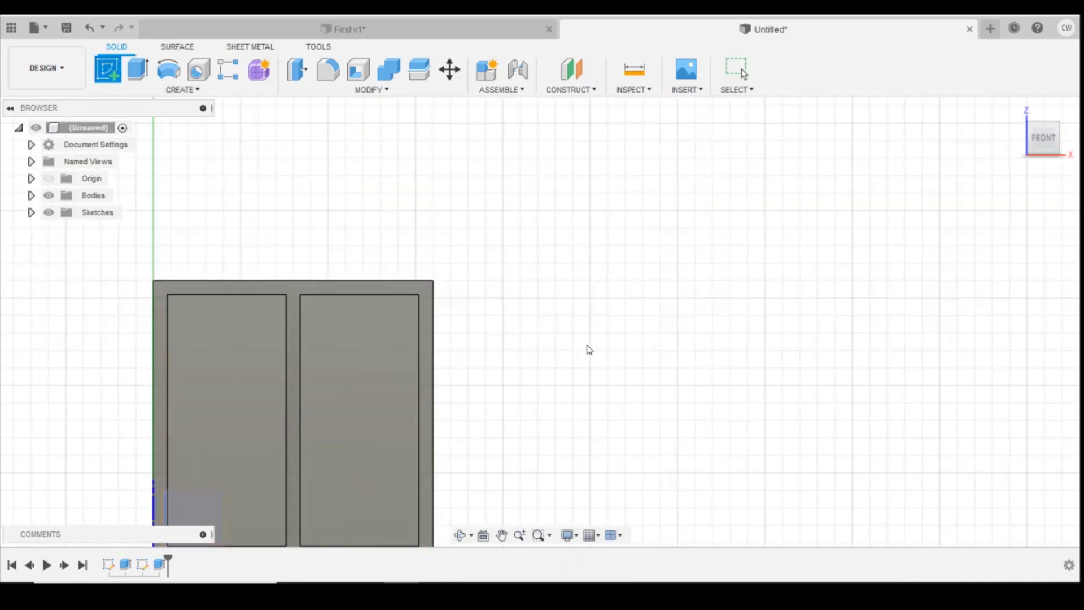
shift+middle_drag(1035, 170, 431, 300)
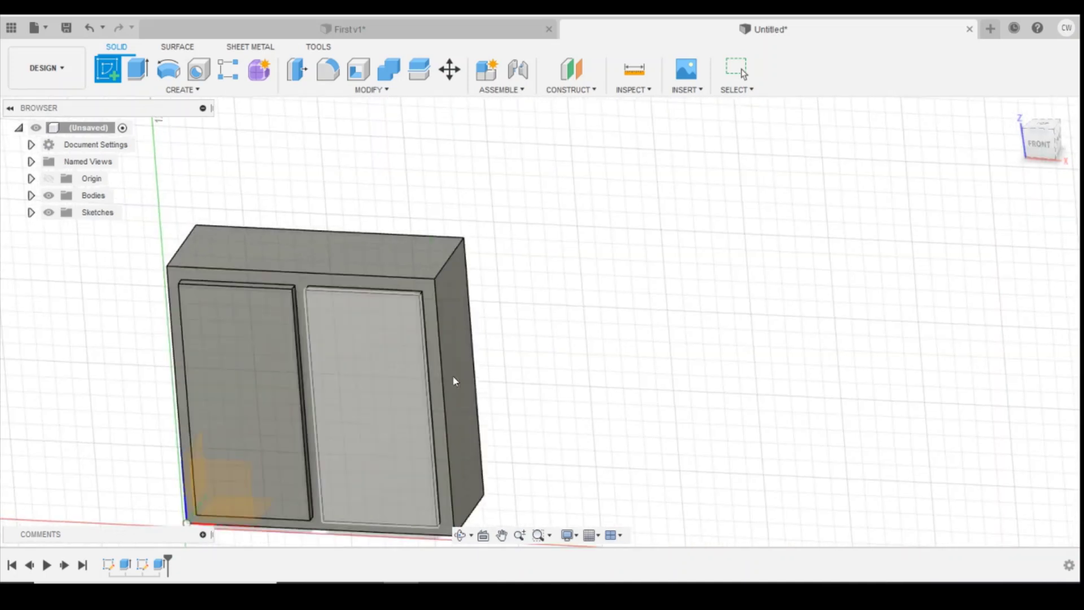
click(431, 294)
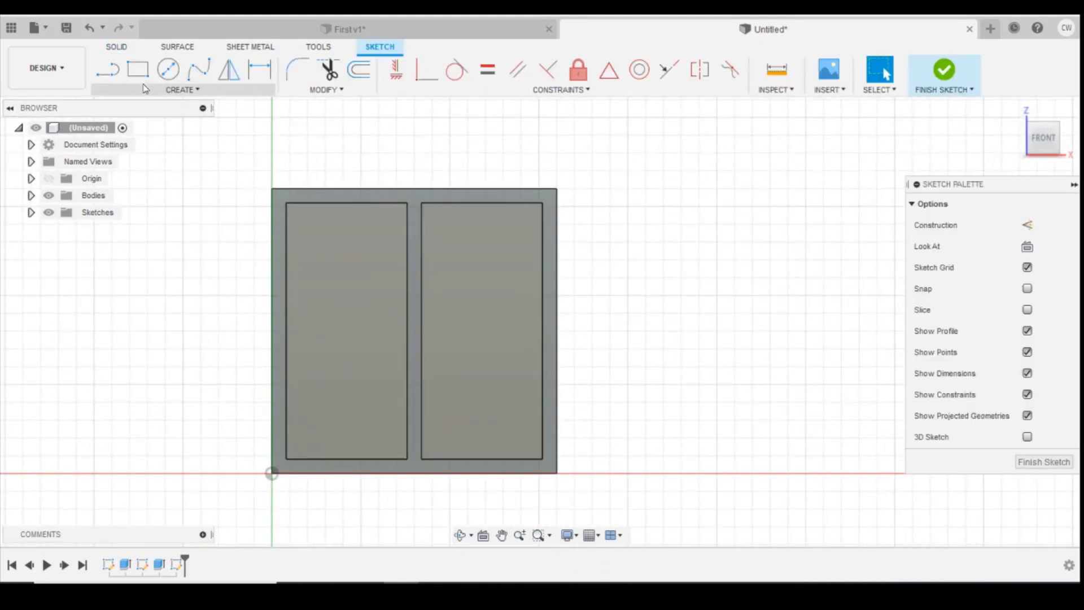
Step: Sketch a rectangle about 1.1 by 0.48 mm across the right panel's outer vertical edge, near its upper end
click(182, 89)
mouse_move(169, 120)
click(263, 120)
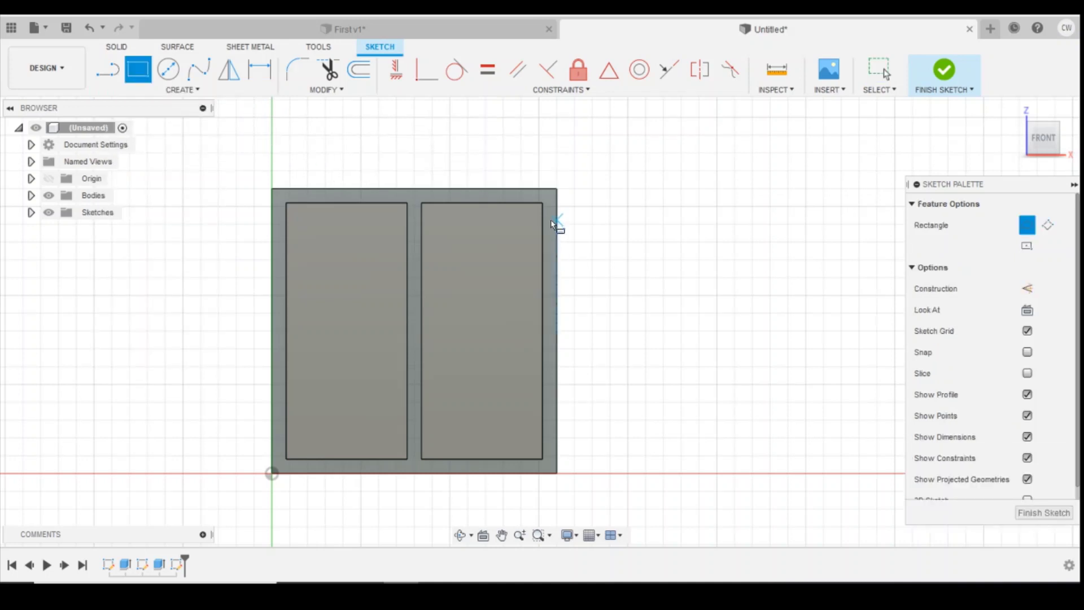
scroll(551, 220, up, 3)
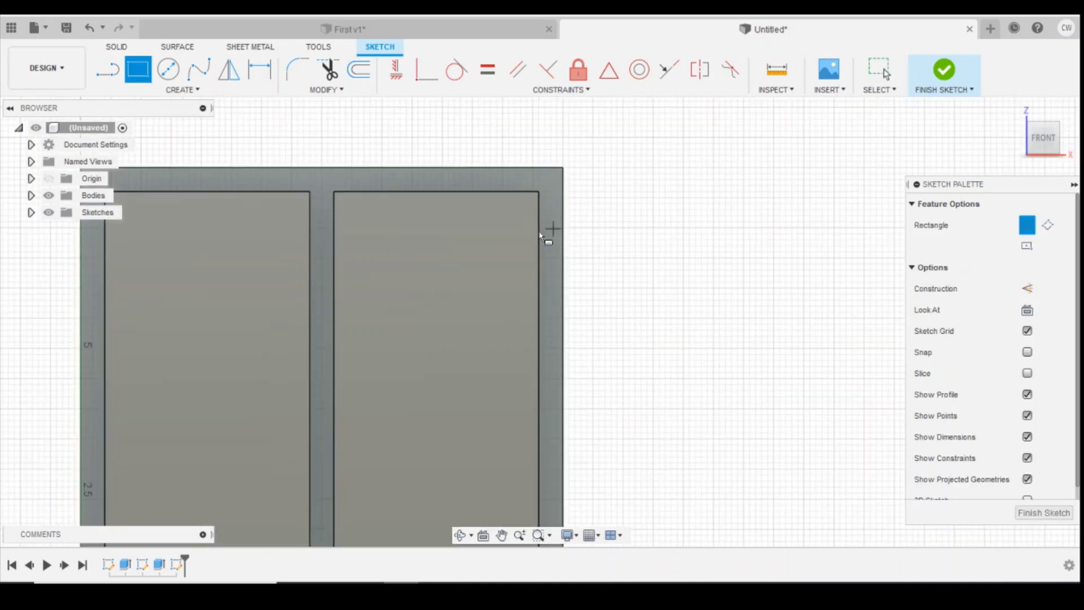
click(554, 228)
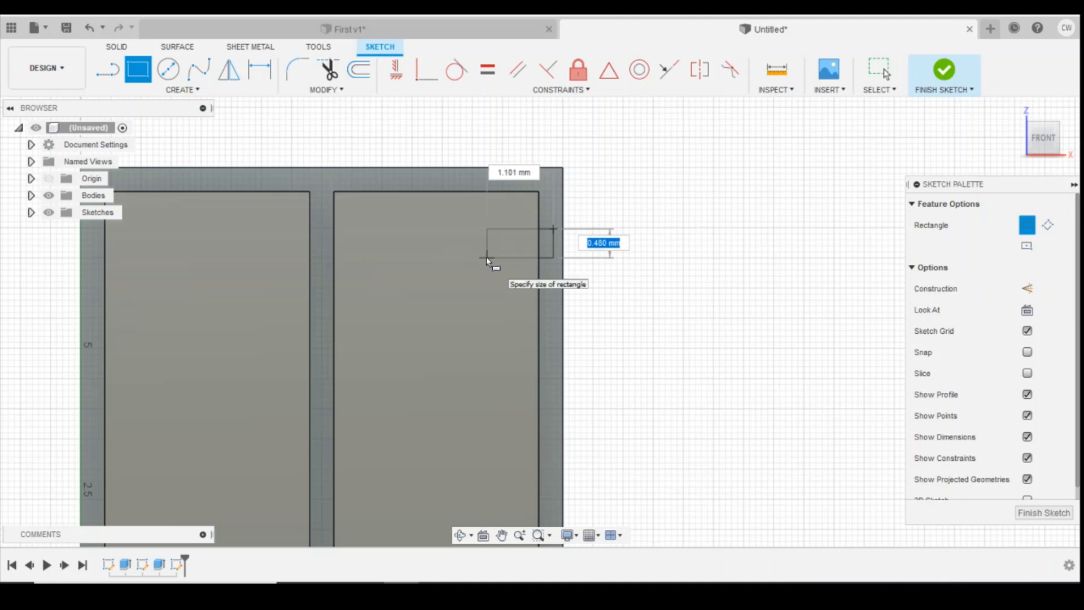
click(487, 256)
scroll(666, 242, down, 3)
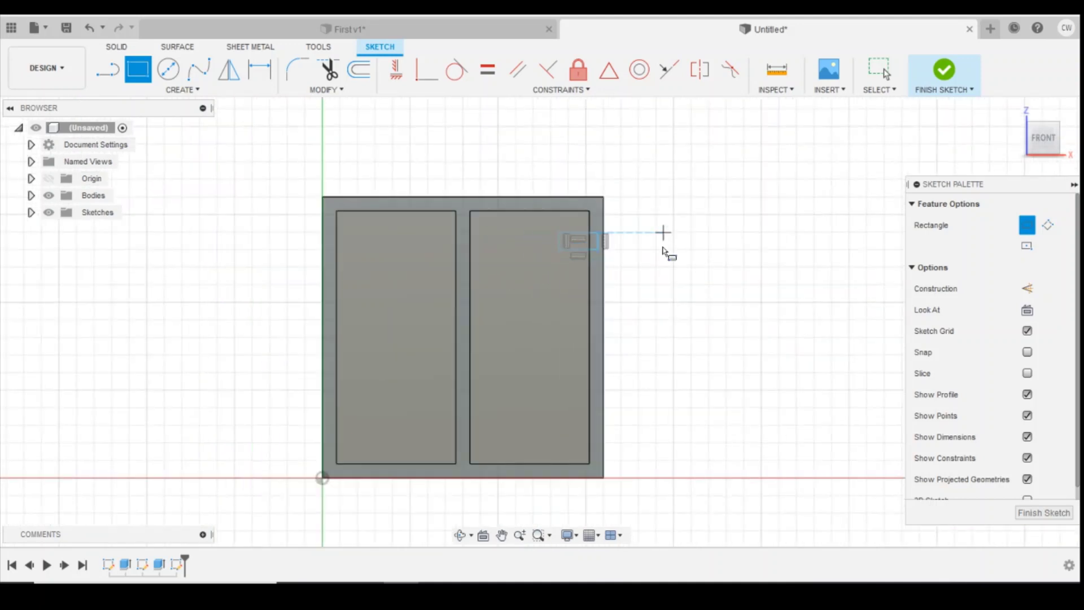
Step: Sketch a second rectangle about 1.1 by 0.66 mm near the right panel's lower end, vertically aligned with the upper one
scroll(668, 406, up, 2)
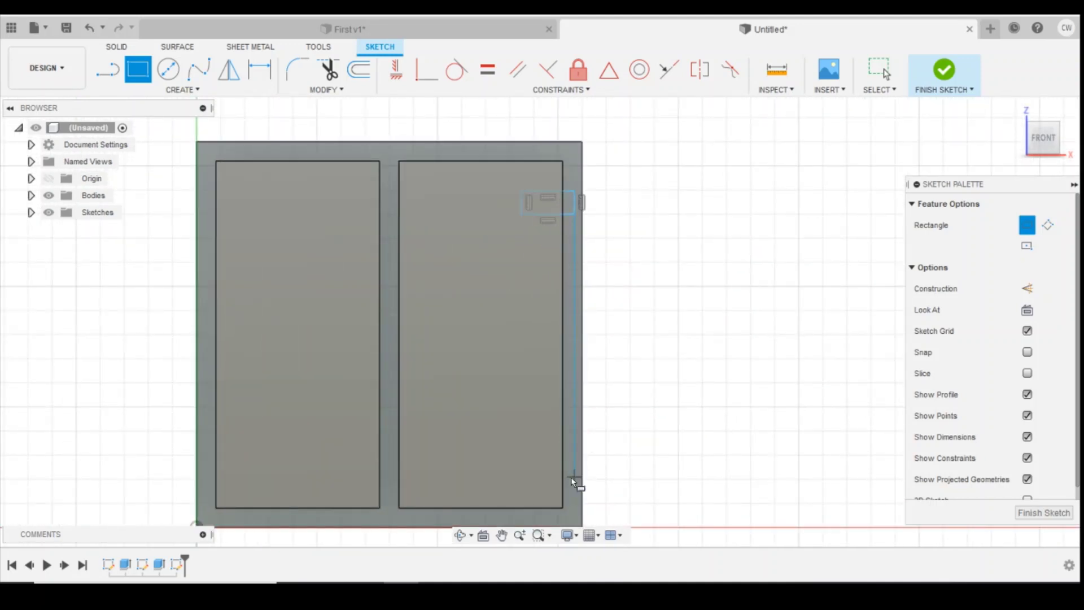
click(573, 484)
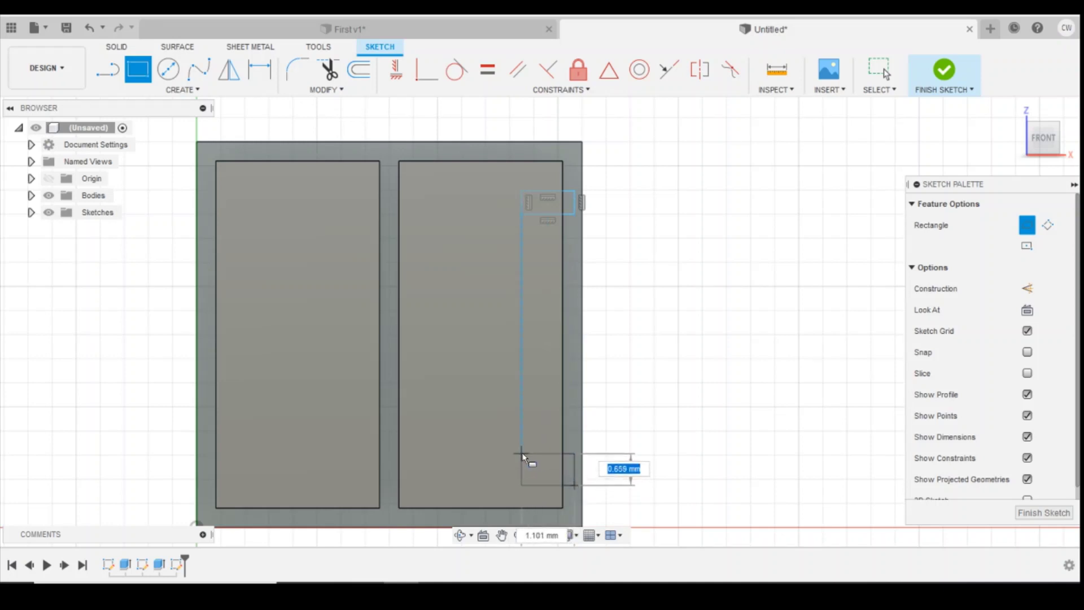
click(521, 457)
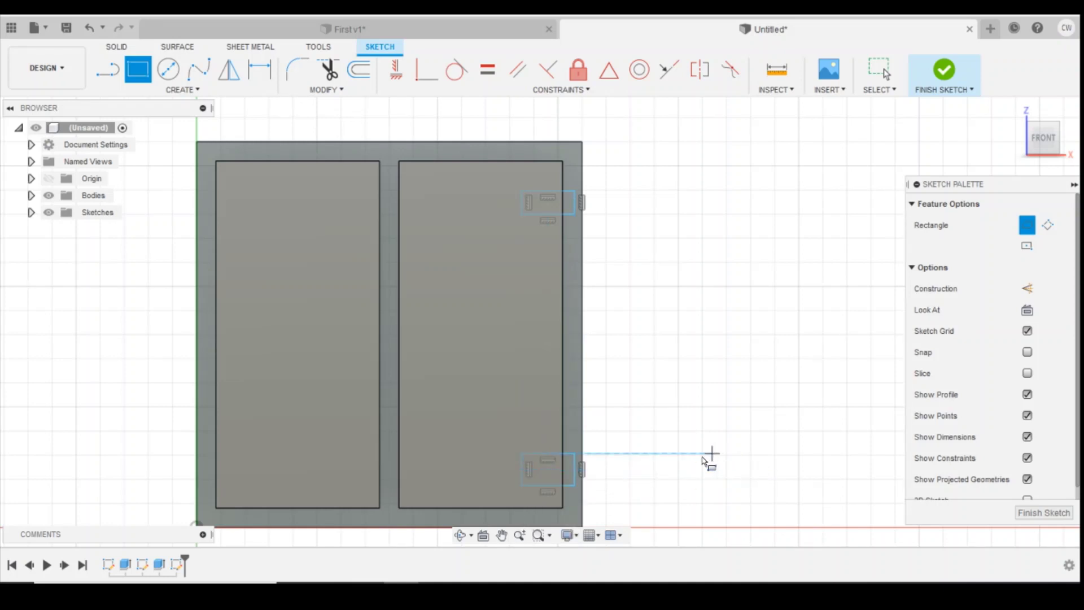
key(Escape)
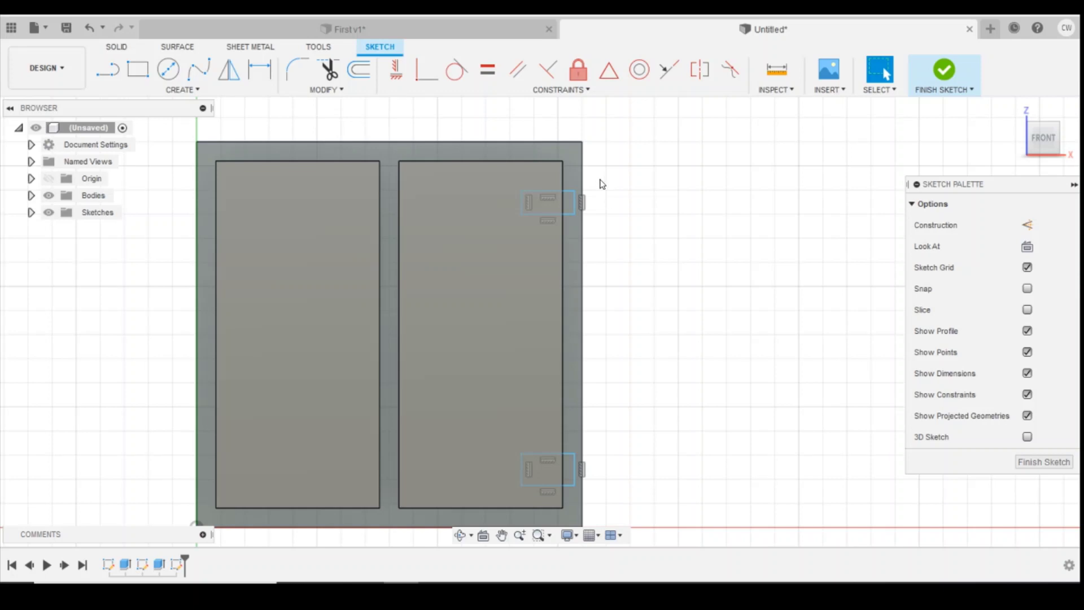
Step: Dimension the upper small rectangle's outer vertical edge 0.2 mm from the block's right edge
click(266, 75)
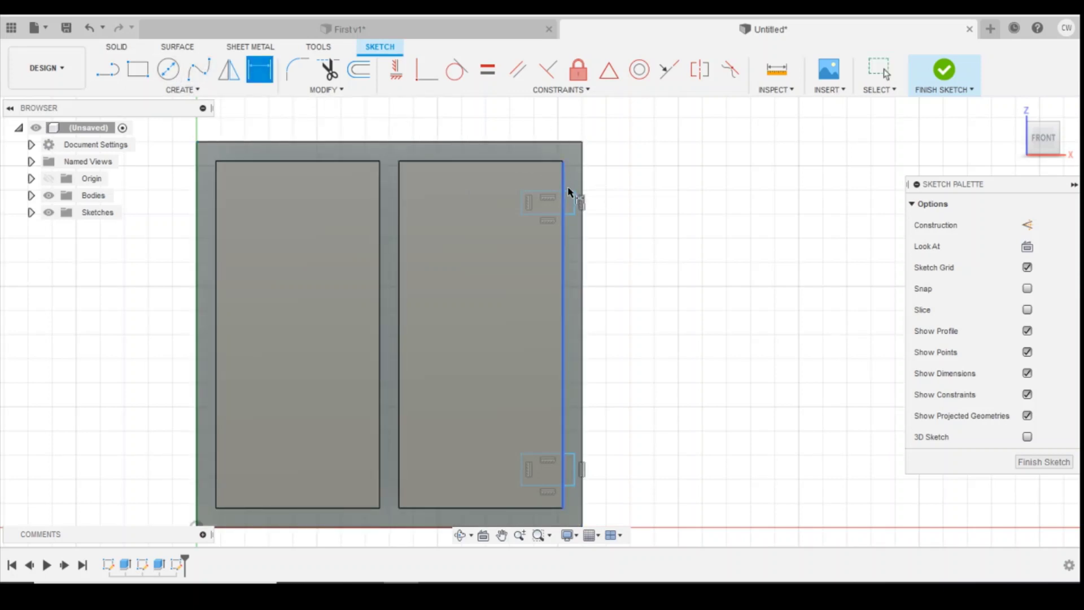
click(577, 204)
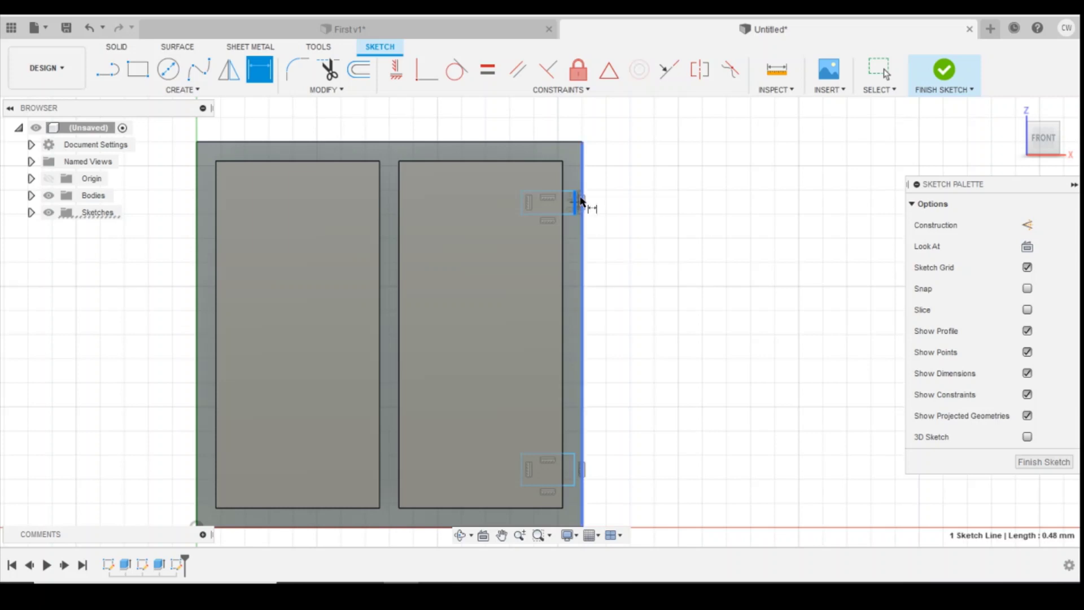
click(583, 204)
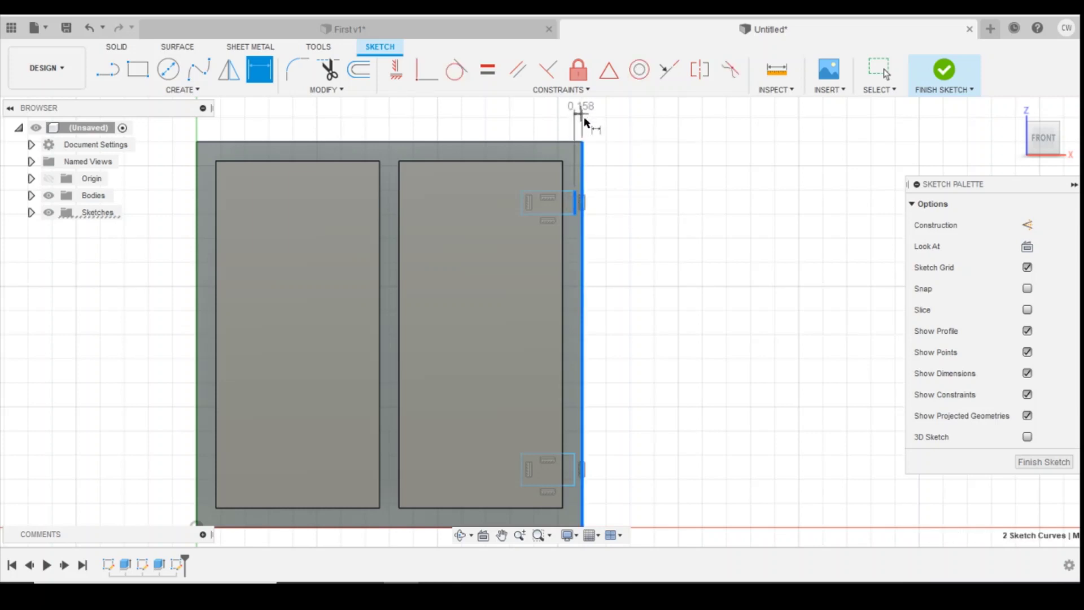
click(585, 115)
text(0)
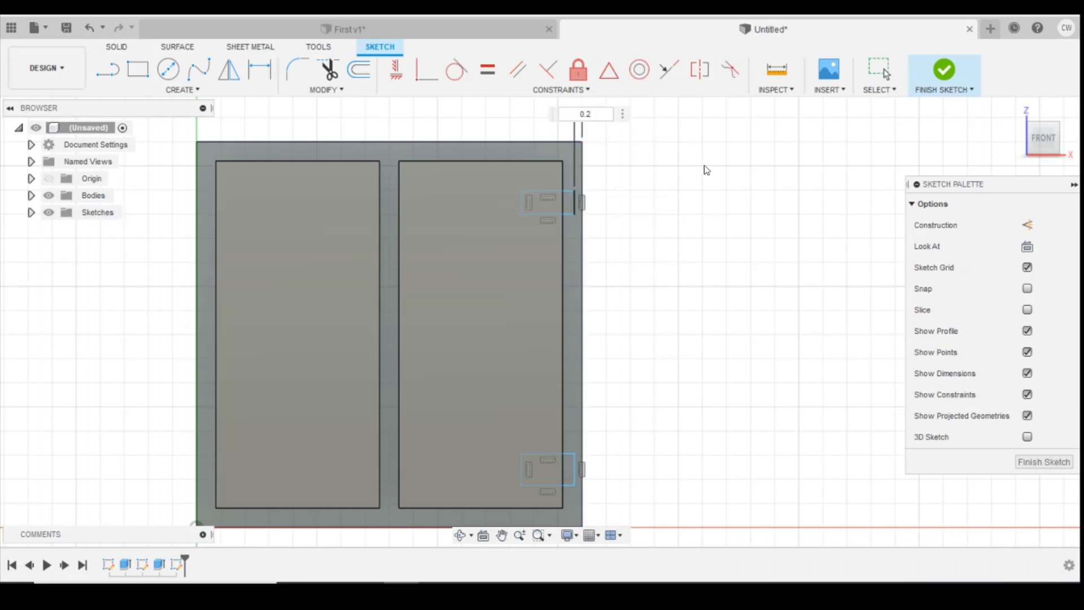
text(.2)
key(Return)
Step: Dimension the lower small rectangle's outer vertical edge 0.2 mm from the block's right edge
scroll(615, 442, up, 3)
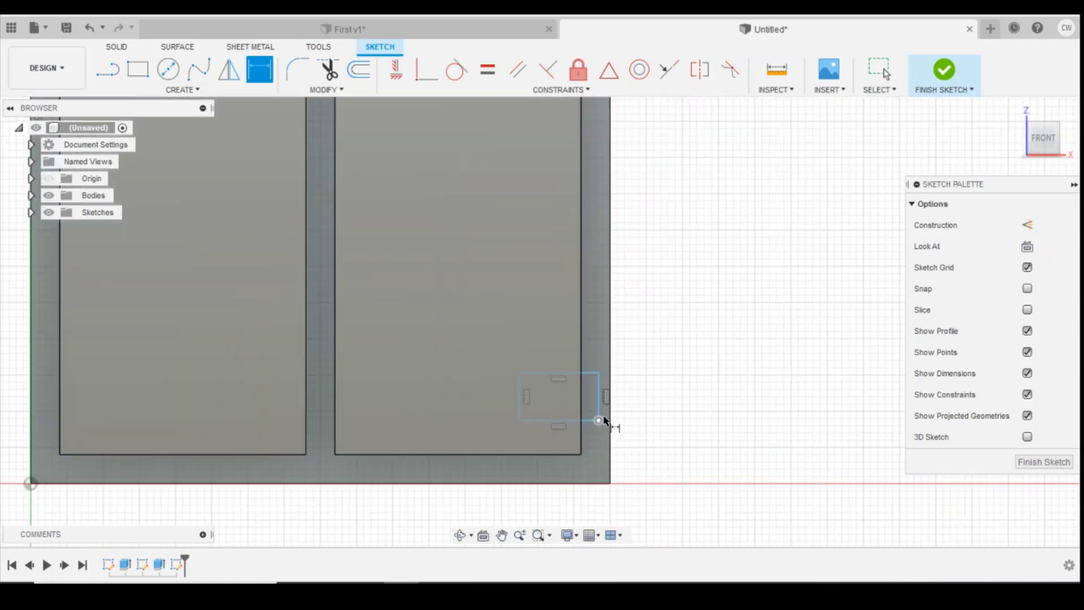
click(601, 416)
click(610, 417)
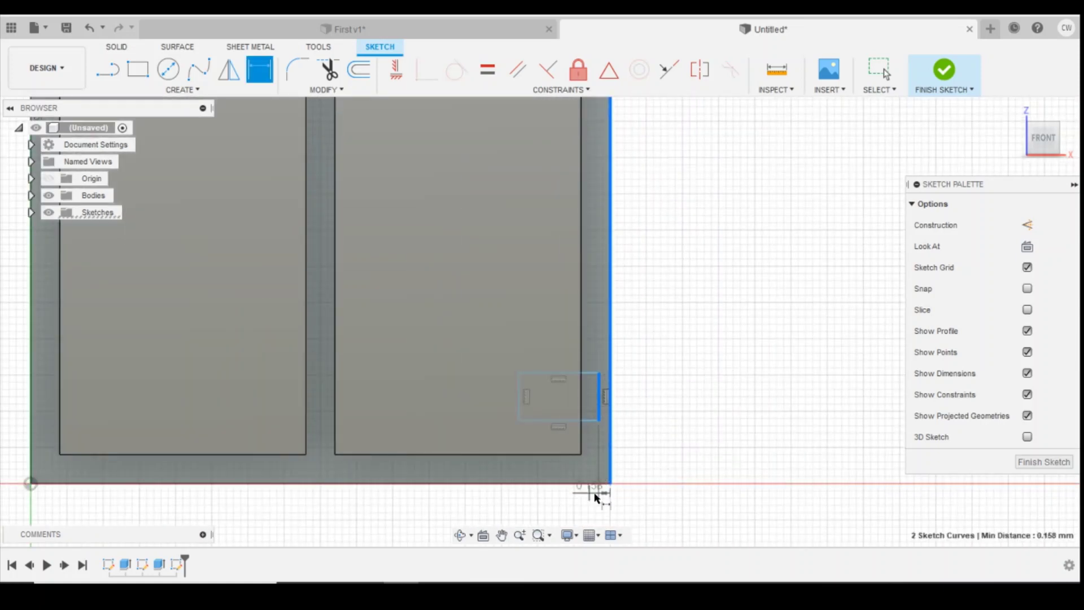
click(599, 497)
text(0)
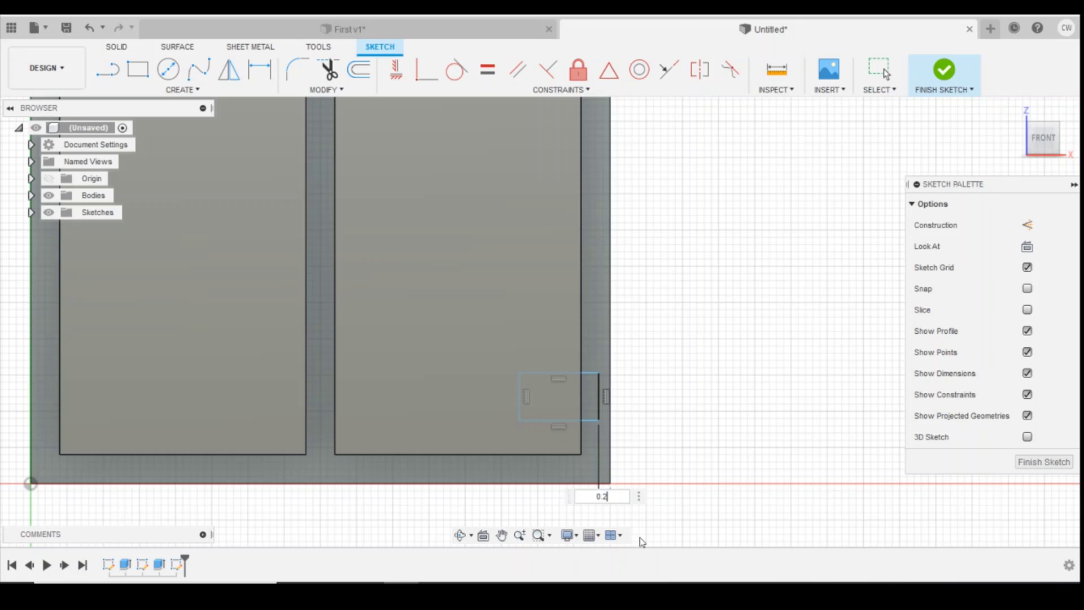
text(.2)
key(Return)
Step: Dimension the upper small rectangle's top edge 1 mm from the block's top edge
scroll(646, 404, down, 3)
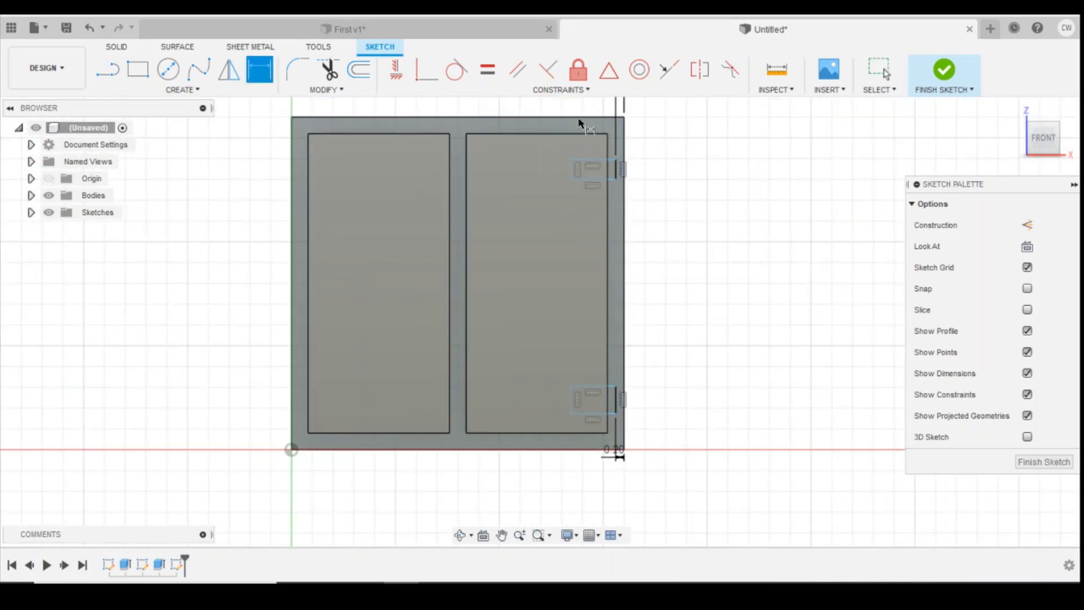
scroll(649, 161, up, 2)
click(603, 162)
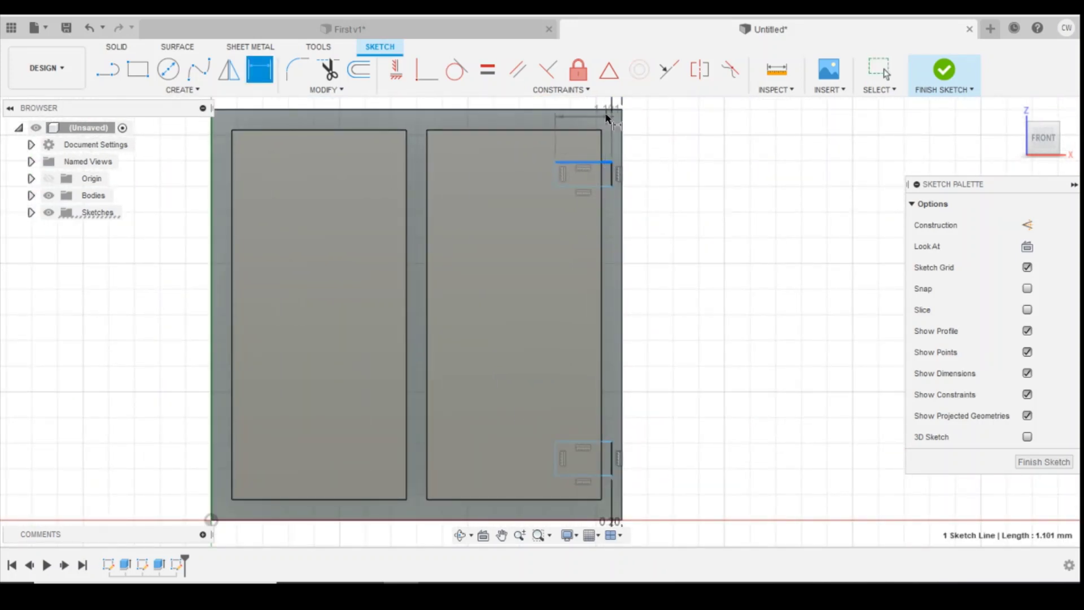
click(607, 109)
click(690, 148)
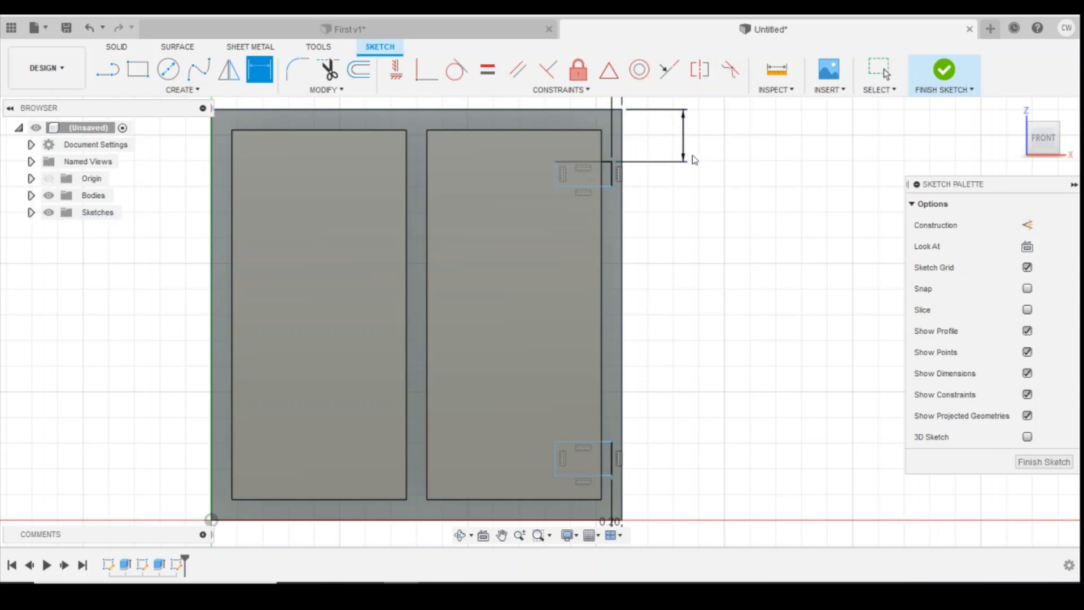
text(1)
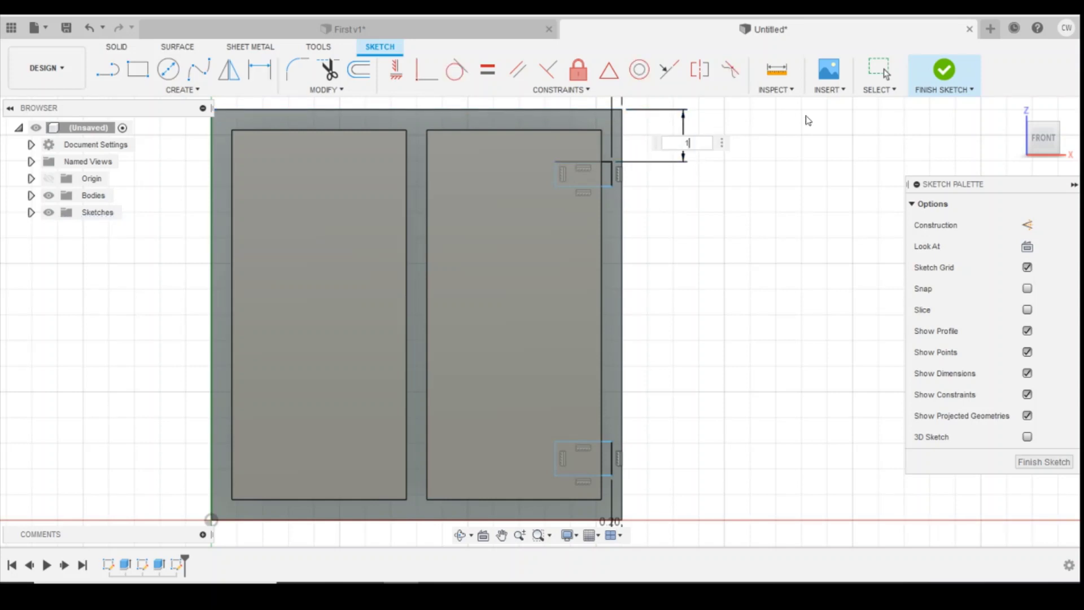
key(Return)
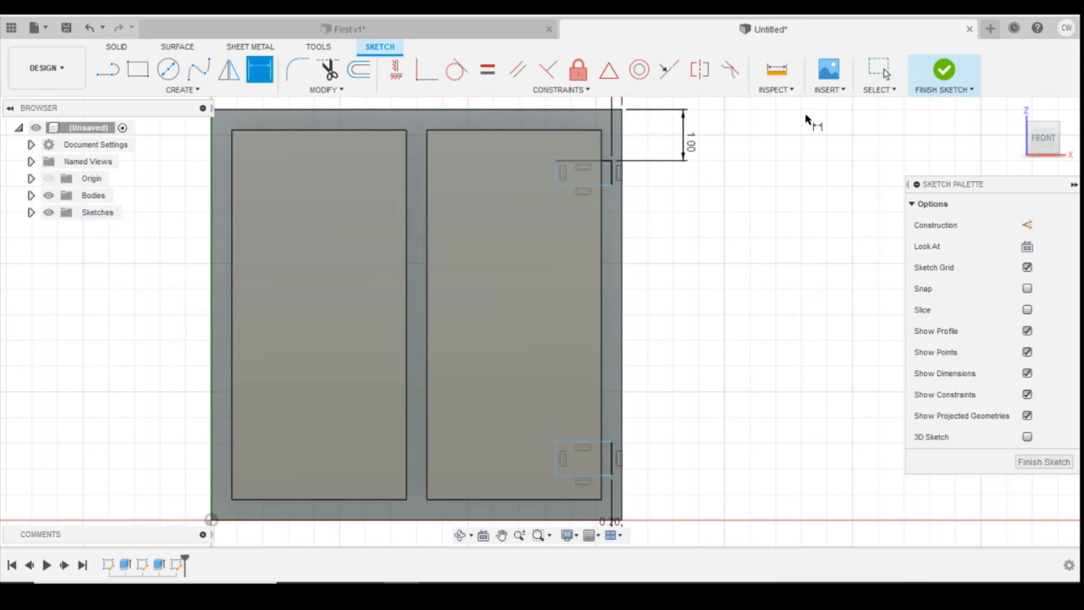
Step: Dimension the lower small rectangle's bottom edge 1 mm from the block's bottom edge
click(599, 476)
click(594, 520)
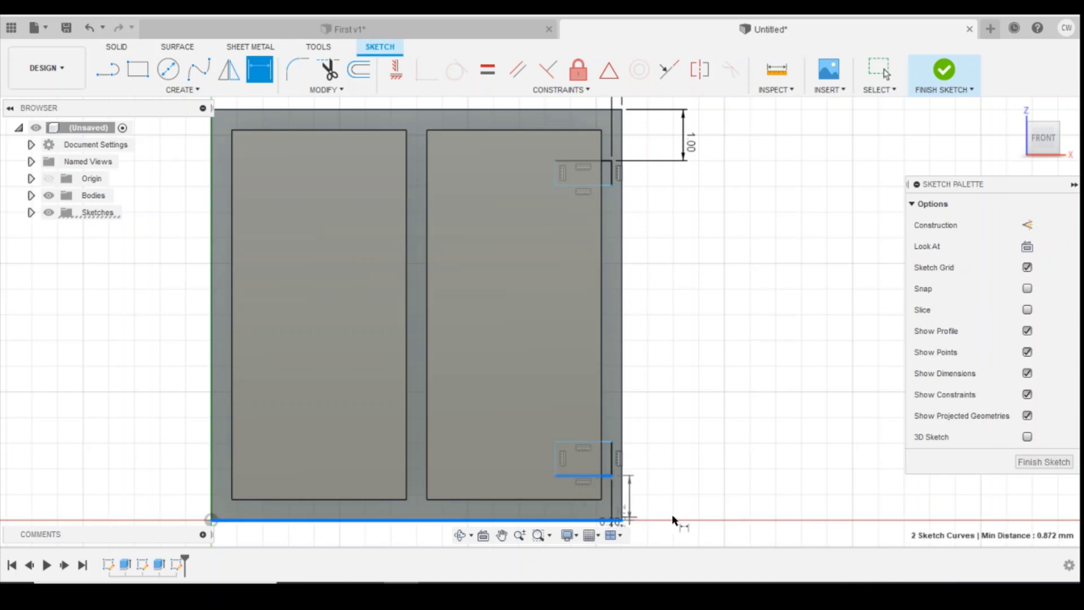
click(685, 509)
text(1)
key(Return)
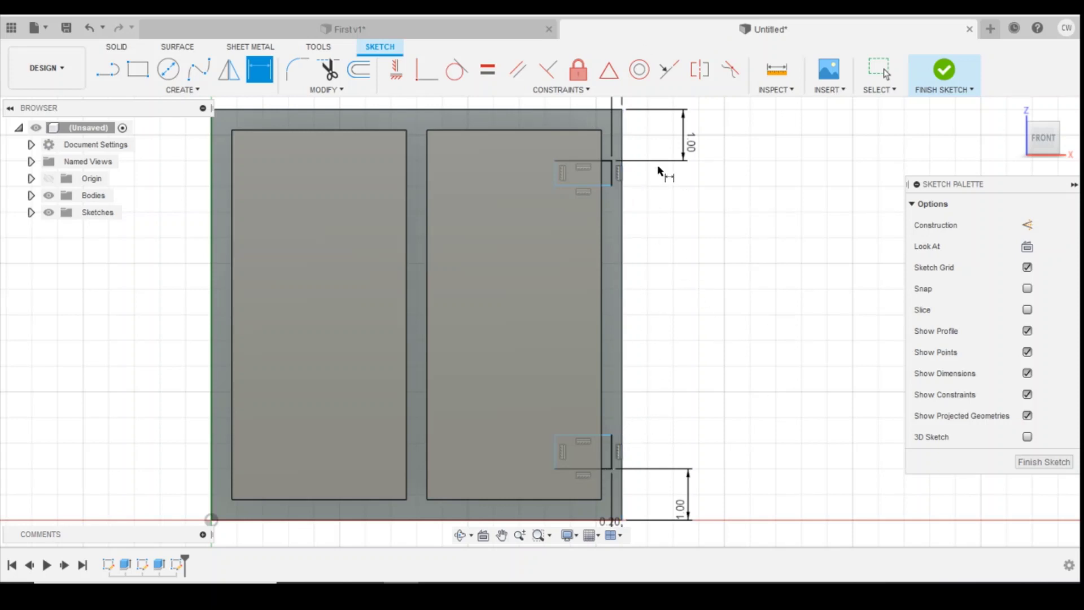
Step: Dimension the heights of both small rectangles as 0.5 mm each
click(612, 455)
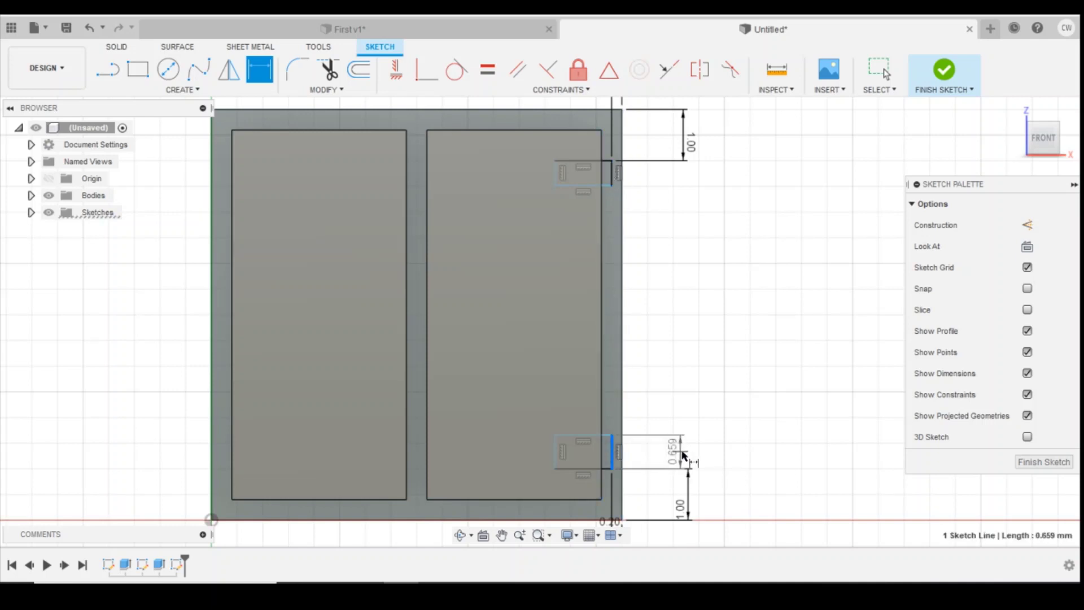
click(682, 452)
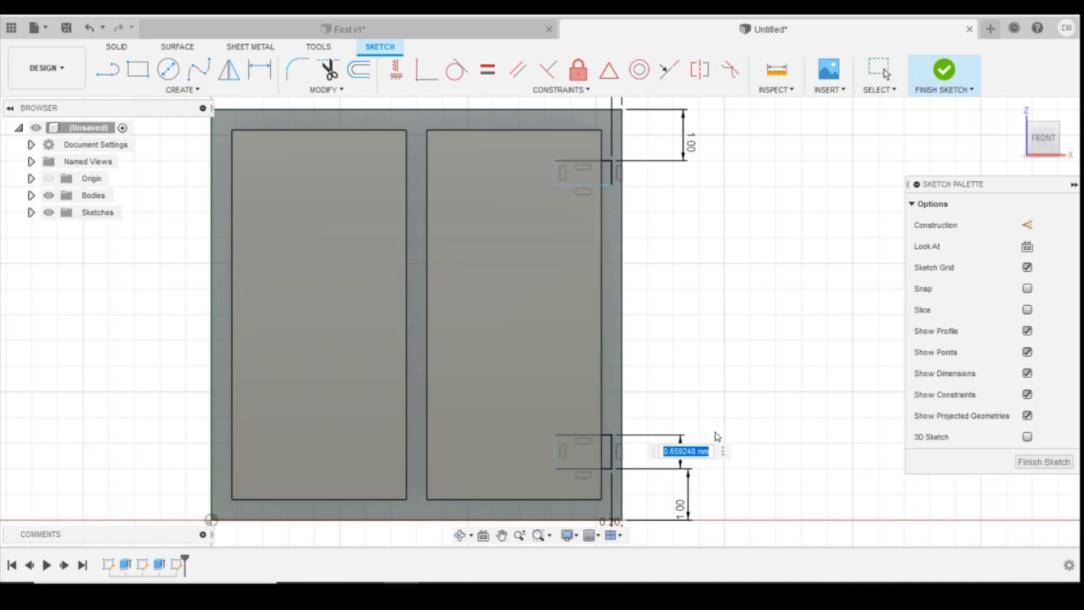
text(0.5)
key(Return)
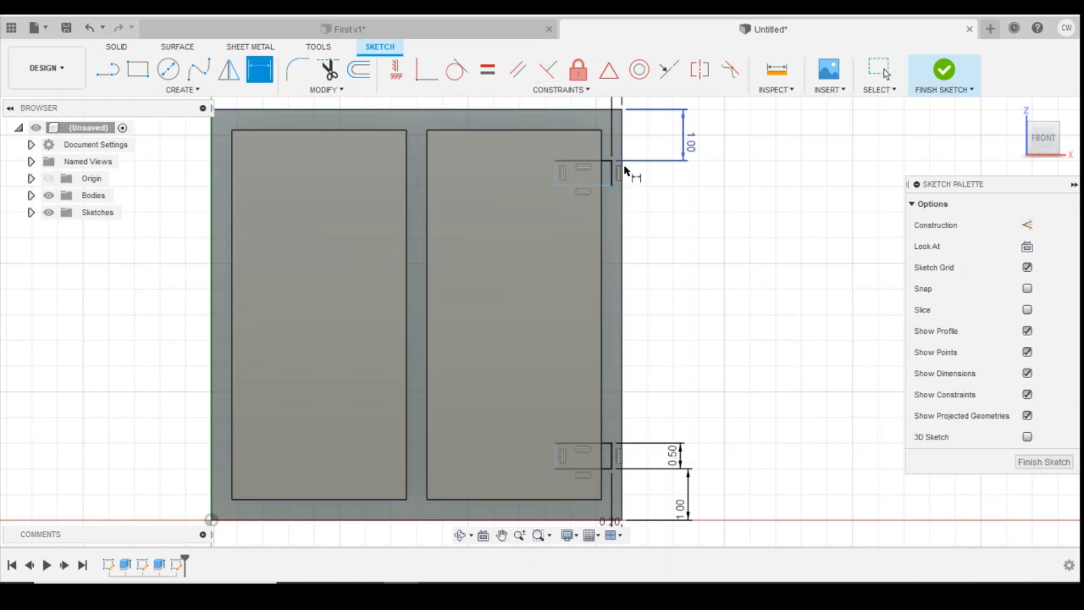
click(658, 179)
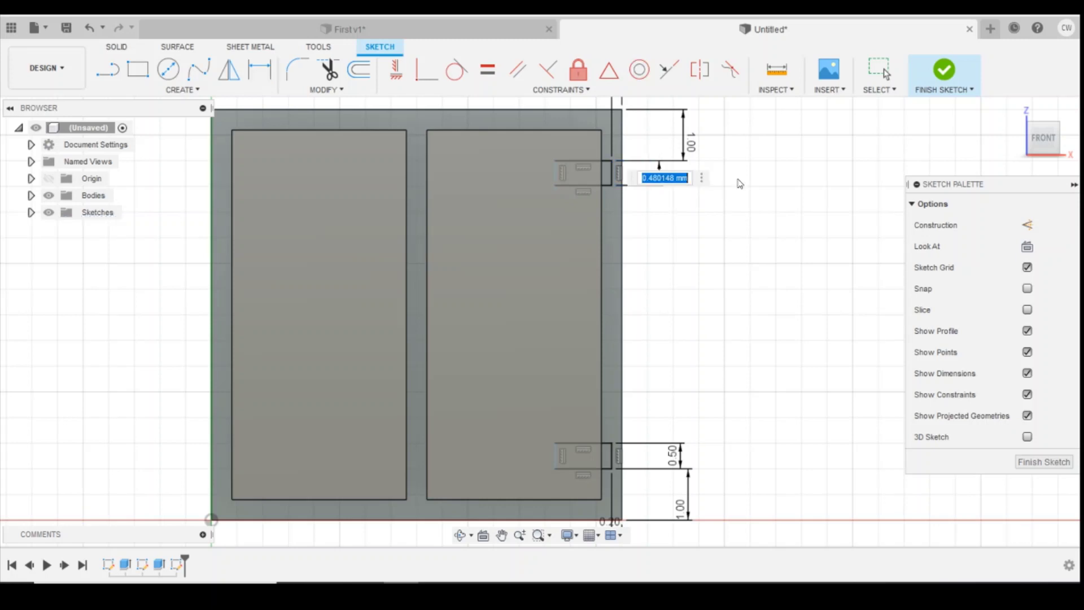
text(0.5)
key(Return)
key(Escape)
Step: Dimension the upper small rectangle's width as 1.2 mm
key(d)
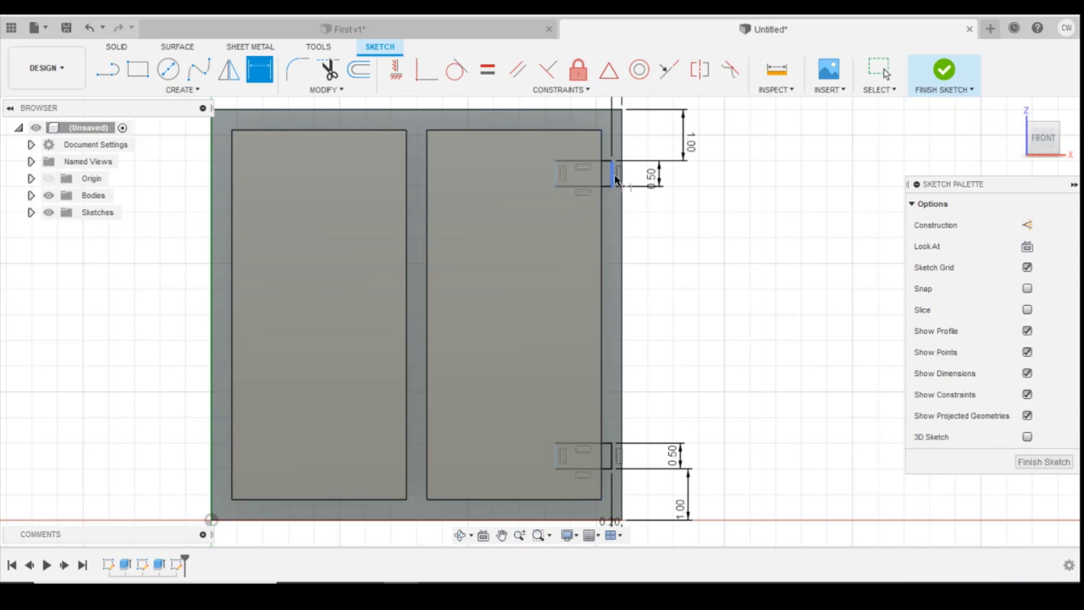
click(578, 186)
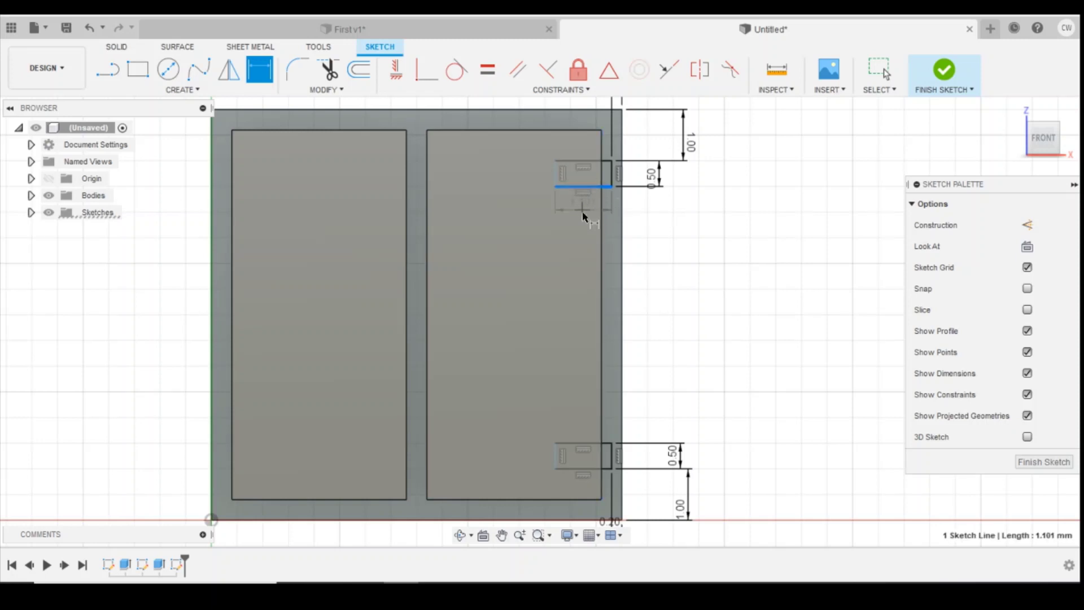
click(582, 215)
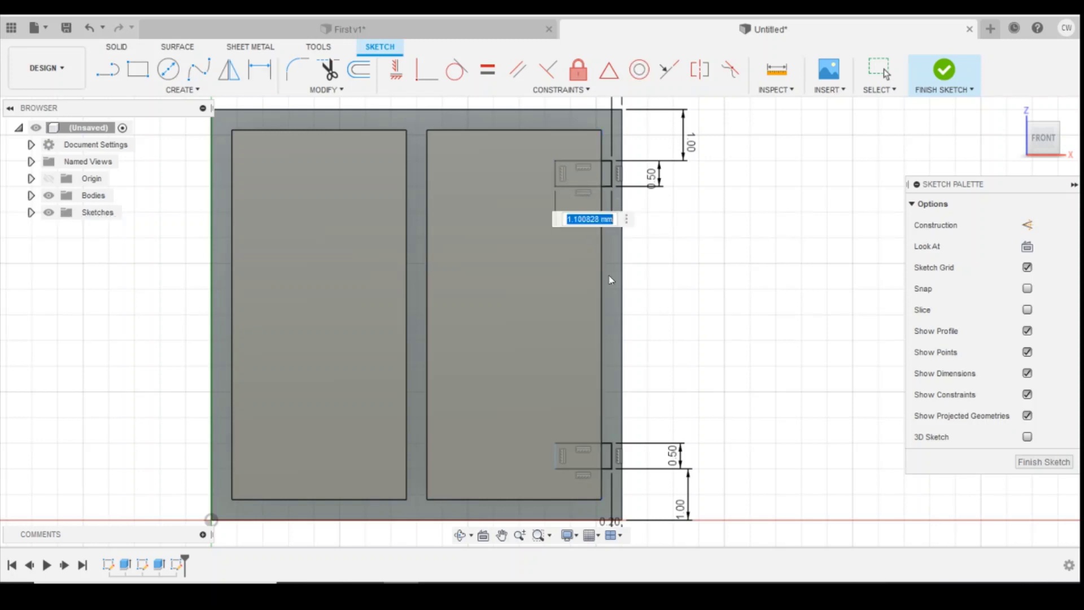
text(1.2)
key(Return)
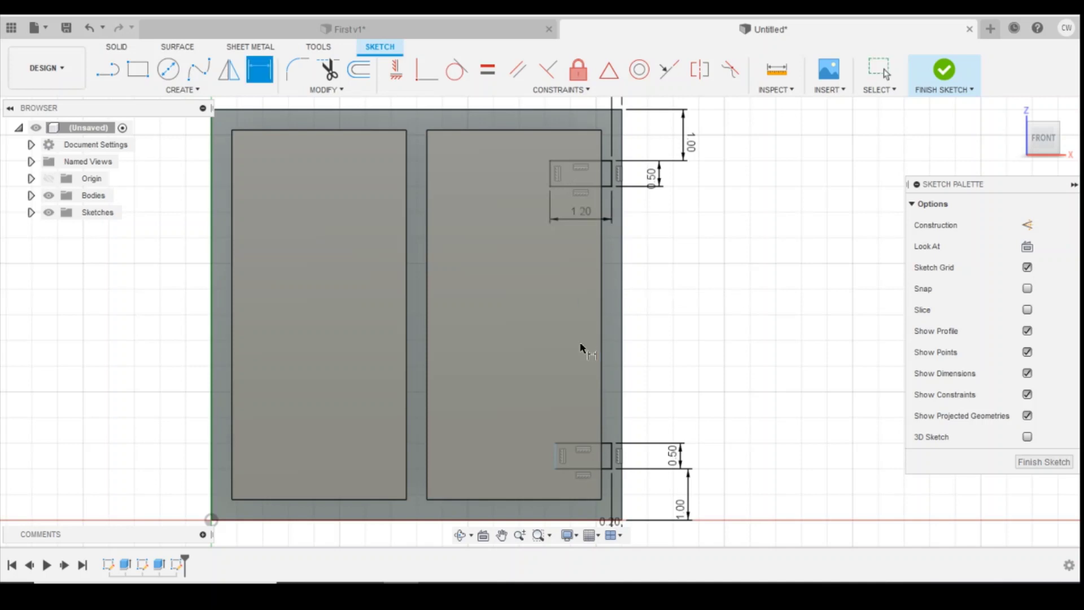
Step: Dimension the lower small rectangle's width as 1.2 mm
click(581, 444)
click(588, 416)
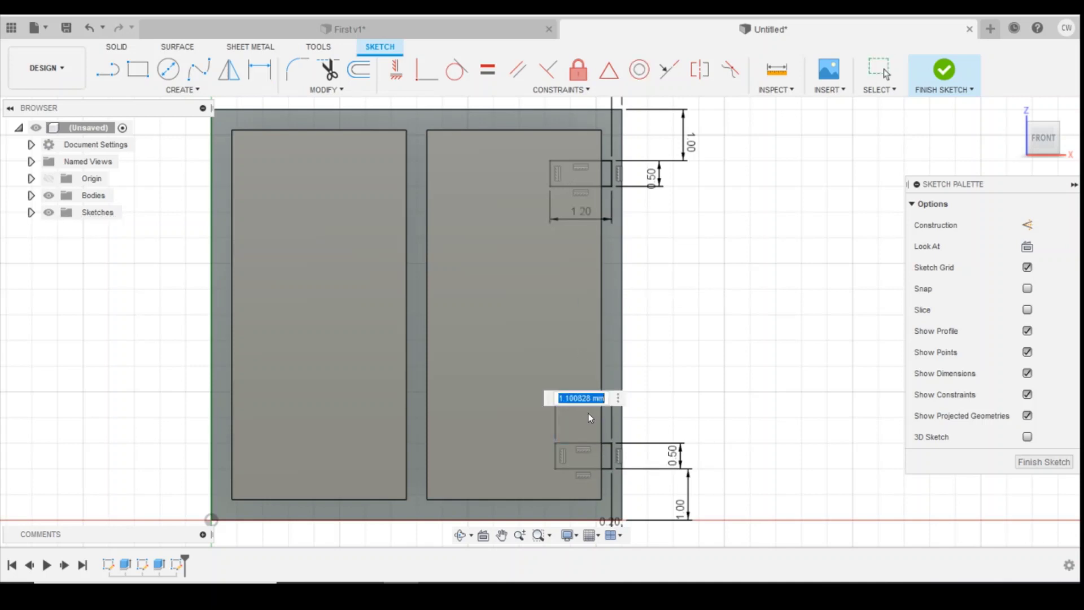
text(1.2)
key(Return)
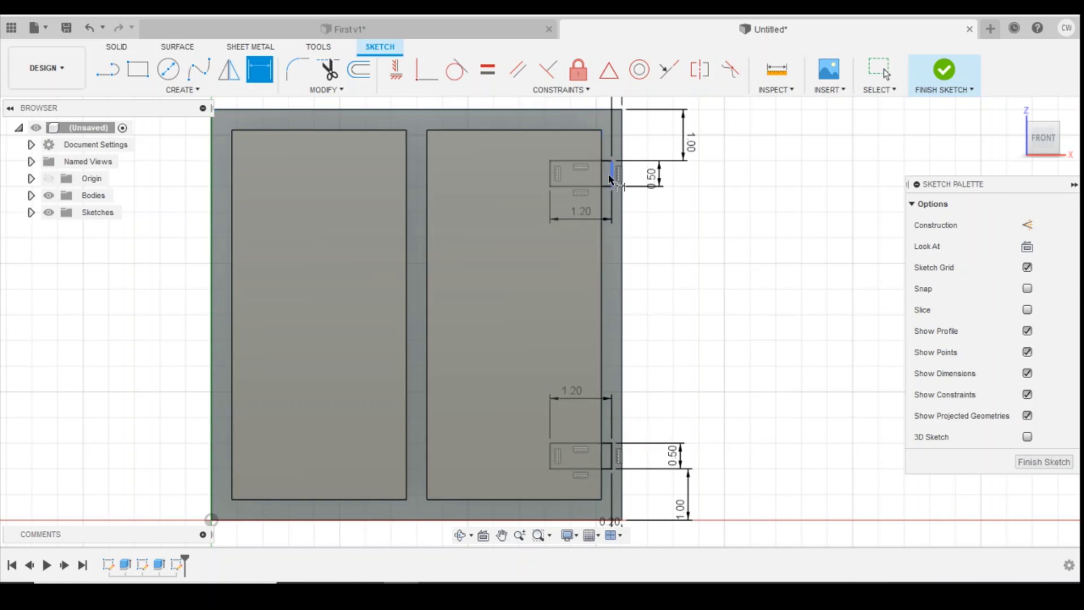
scroll(604, 172, up, 2)
key(Escape)
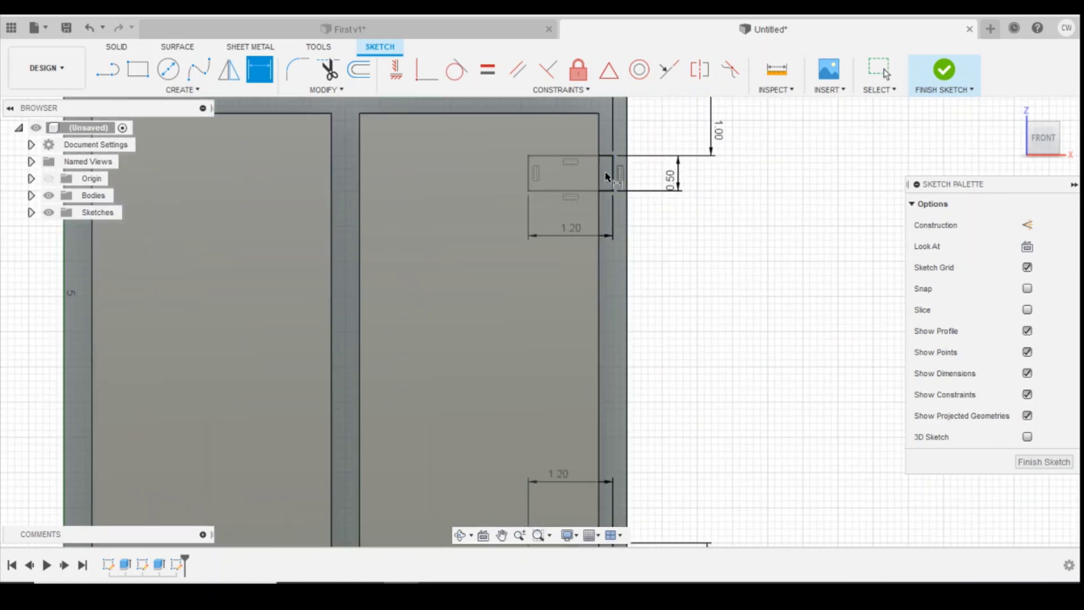
Step: Extrude both profile regions of the upper and lower small rectangles 0.4 mm outward, using the Join operation
click(605, 175)
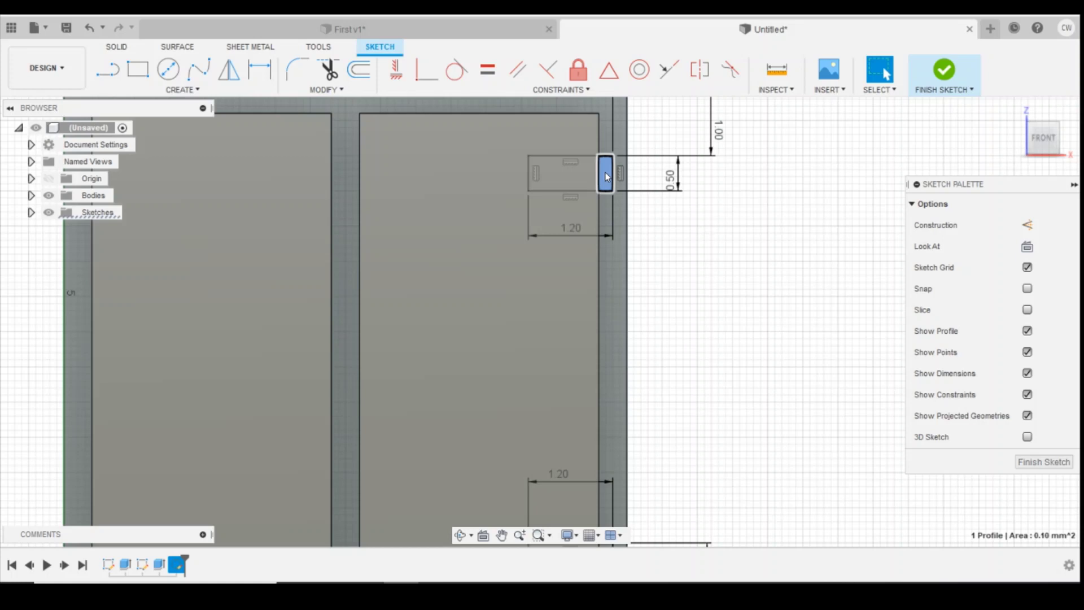
scroll(602, 215, down, 1)
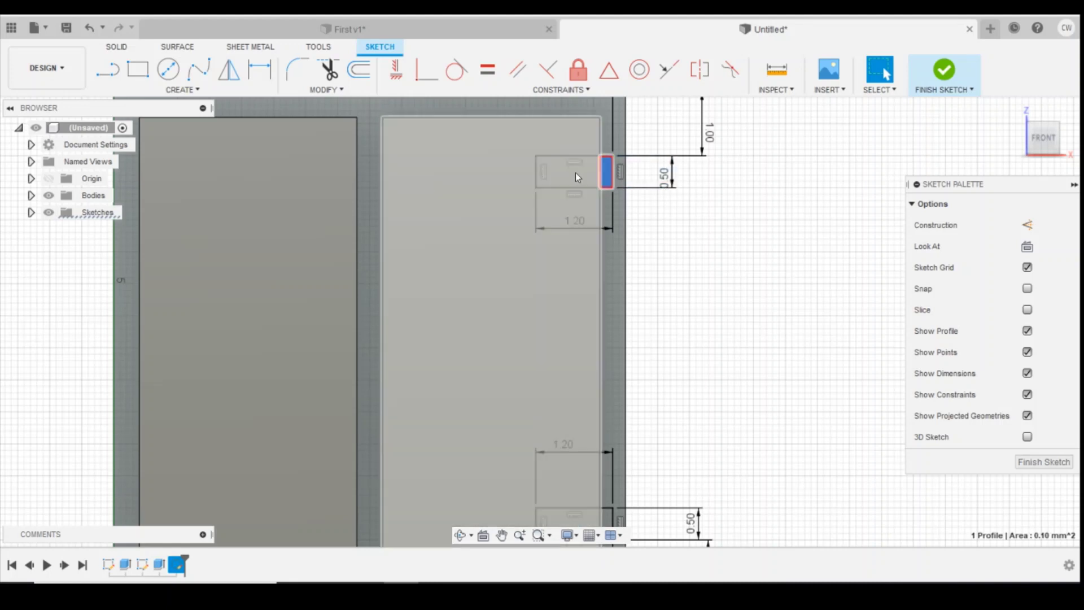
shift+click(575, 172)
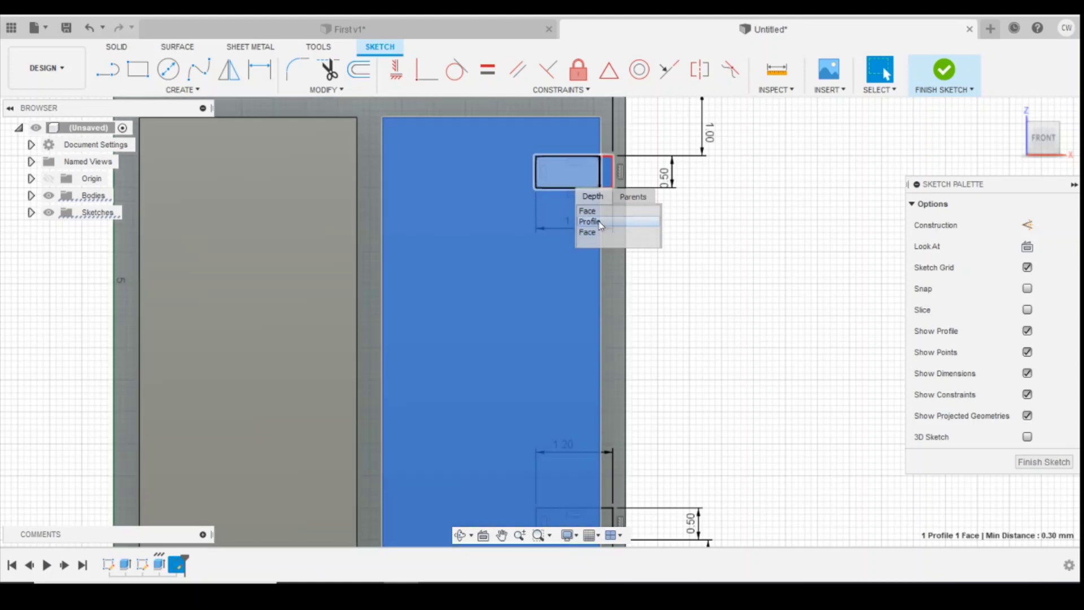
click(599, 221)
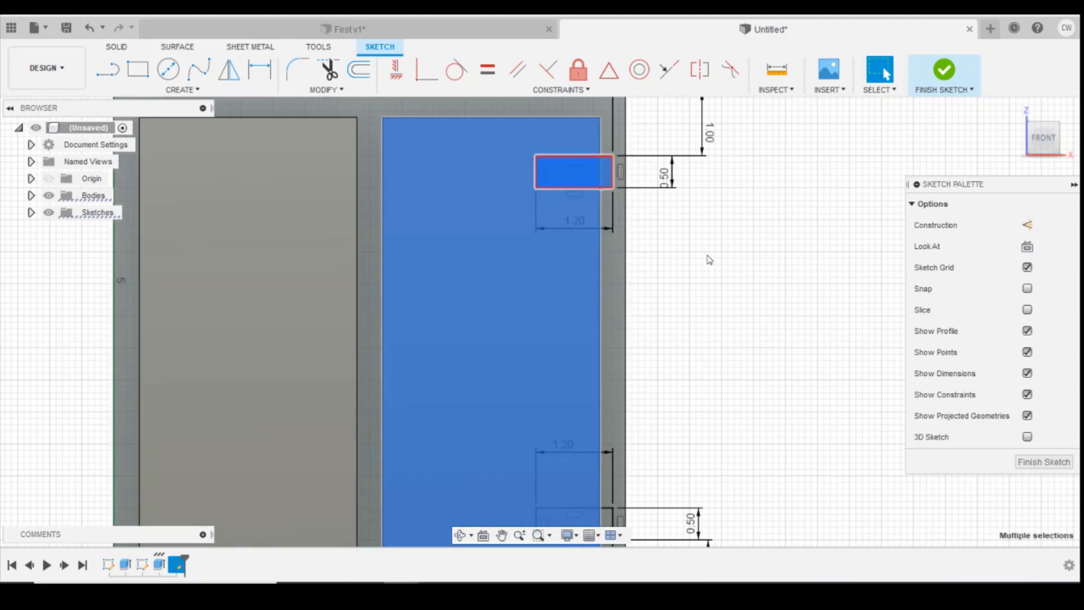
scroll(717, 241, down, 3)
scroll(709, 310, up, 2)
scroll(692, 392, down, 2)
scroll(622, 378, up, 3)
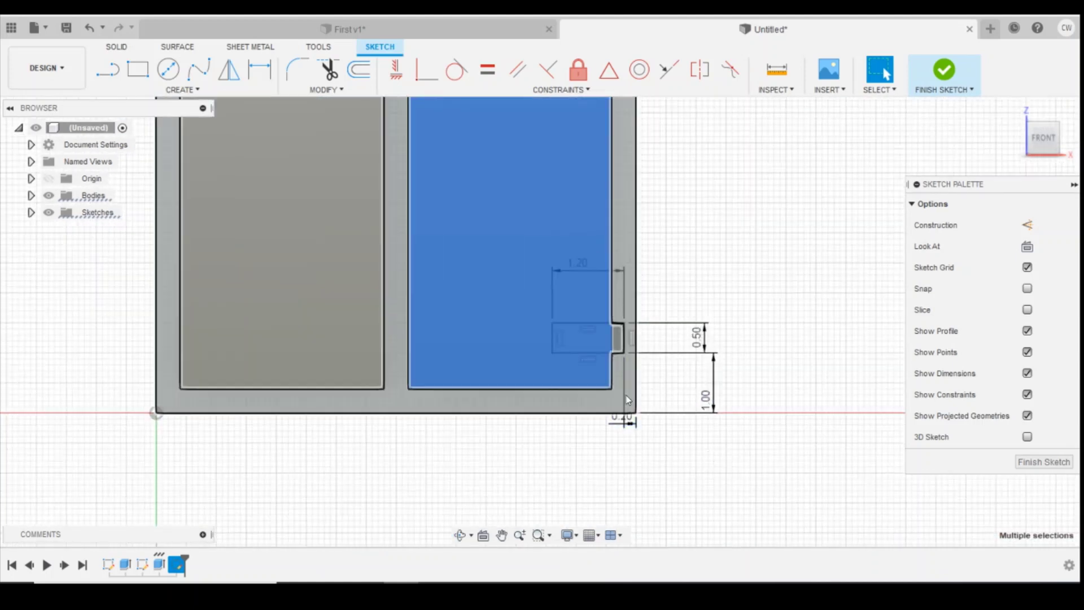
click(619, 342)
click(588, 345)
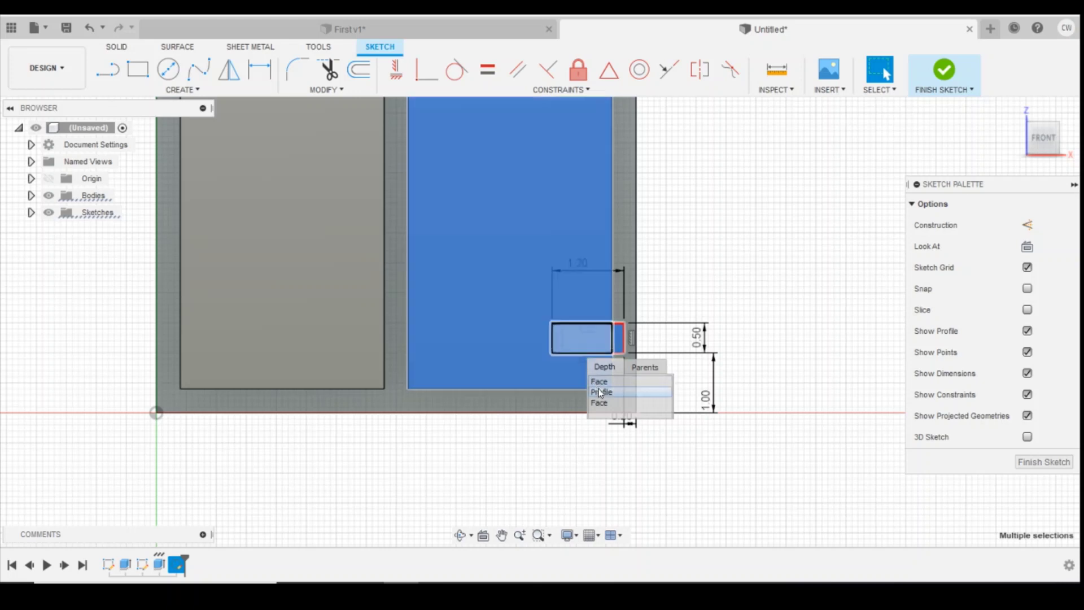
click(602, 392)
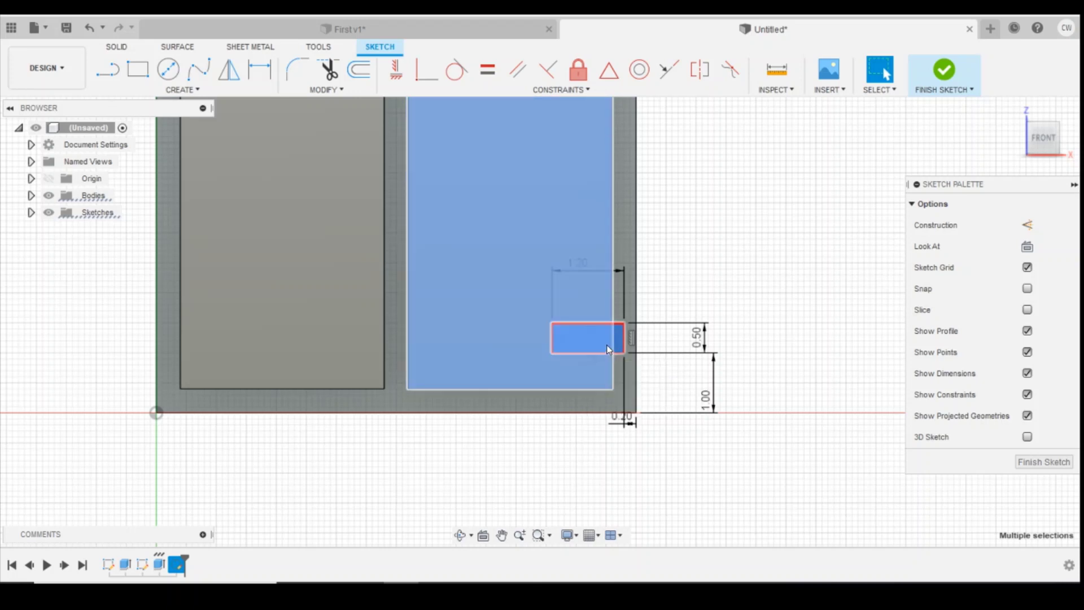
right_click(620, 345)
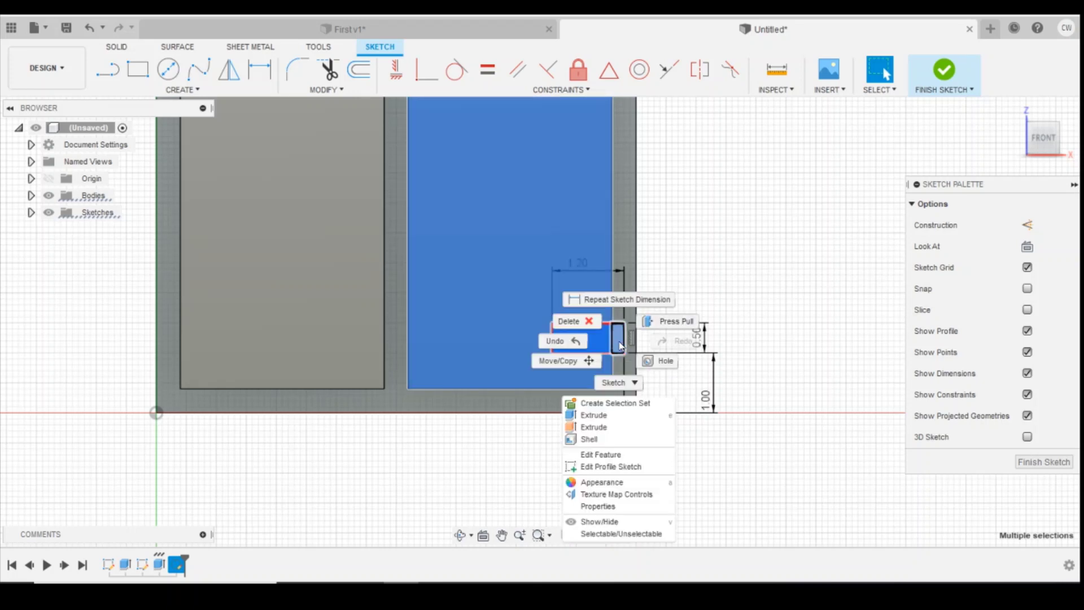
click(594, 415)
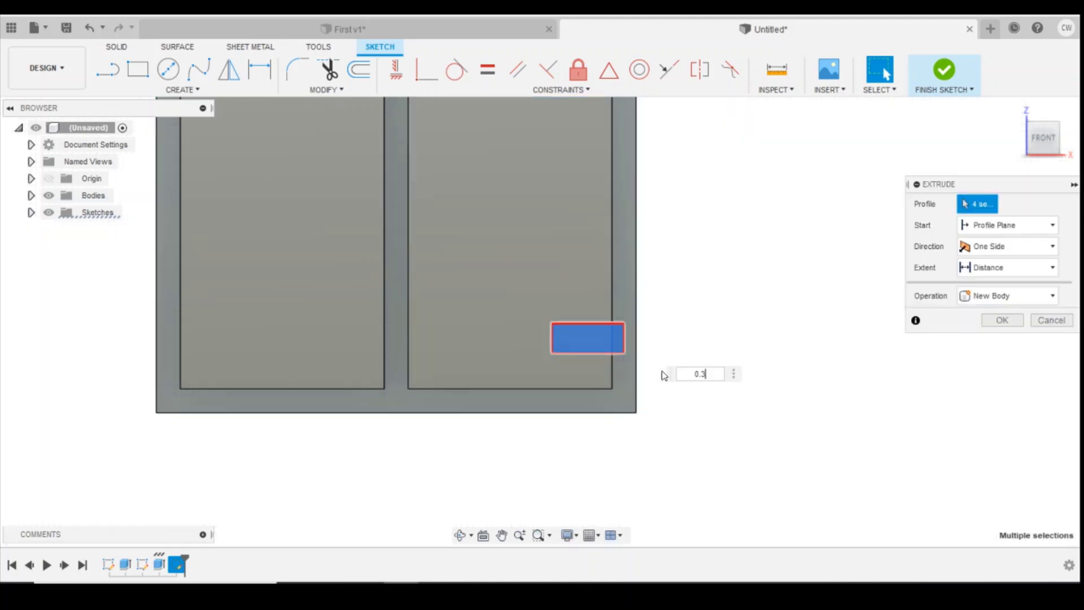
click(1045, 148)
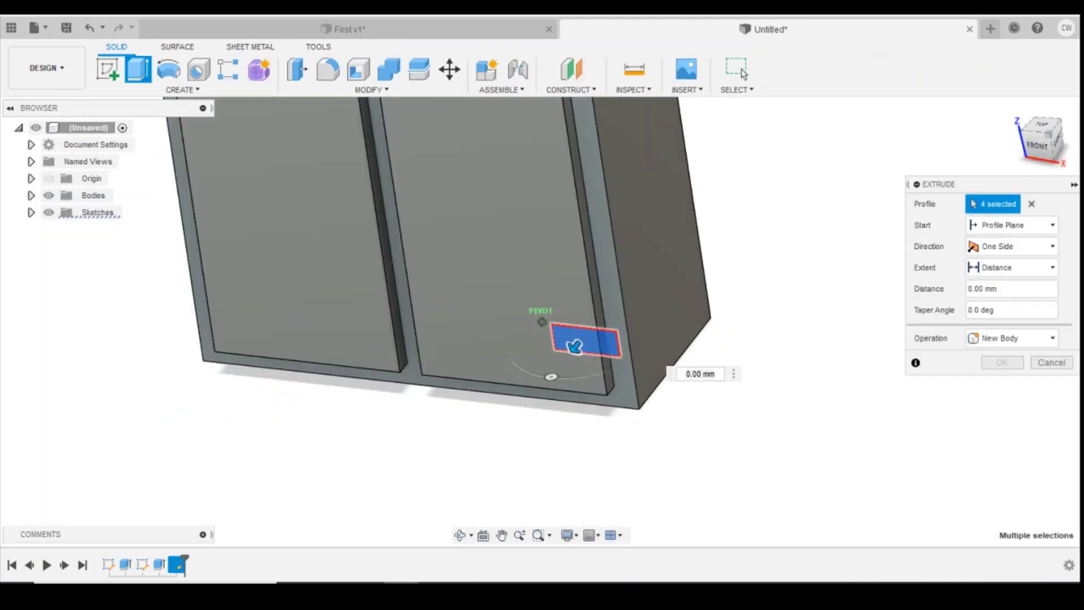
drag(573, 353, 564, 372)
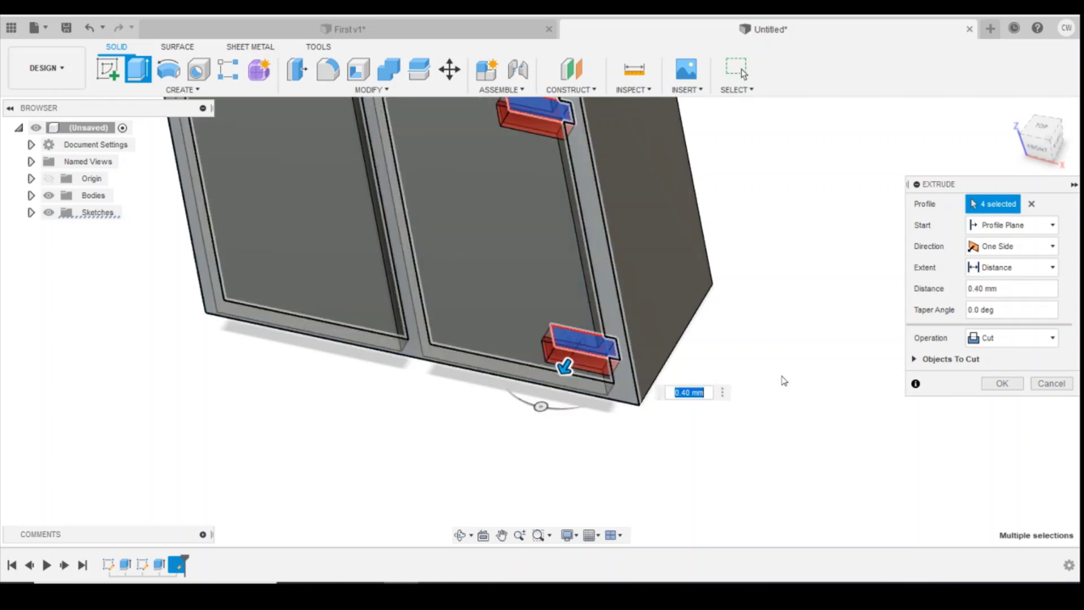
click(1016, 338)
click(1002, 362)
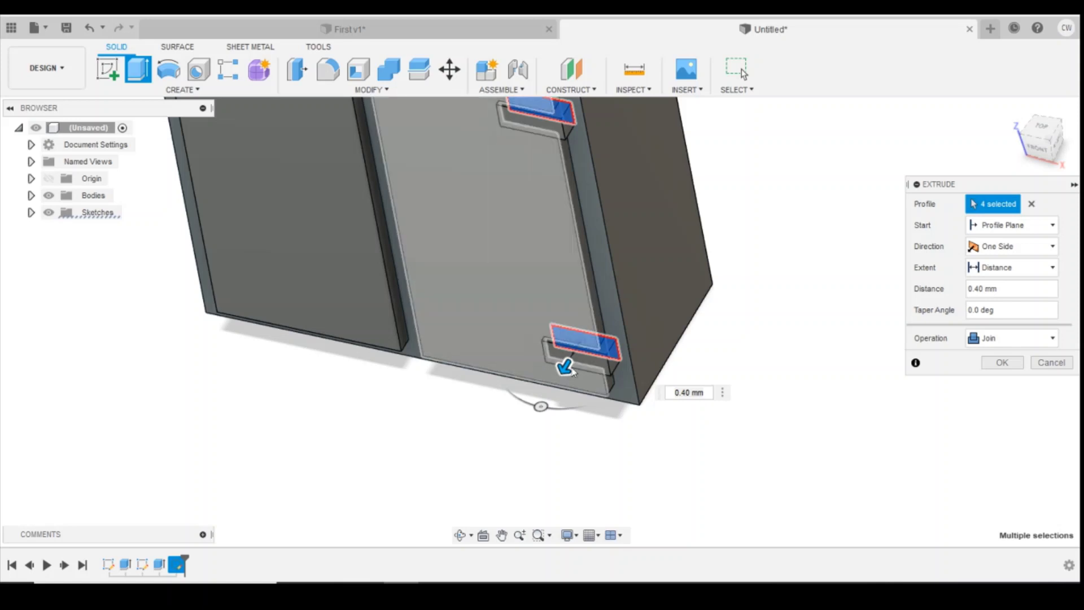
click(1008, 364)
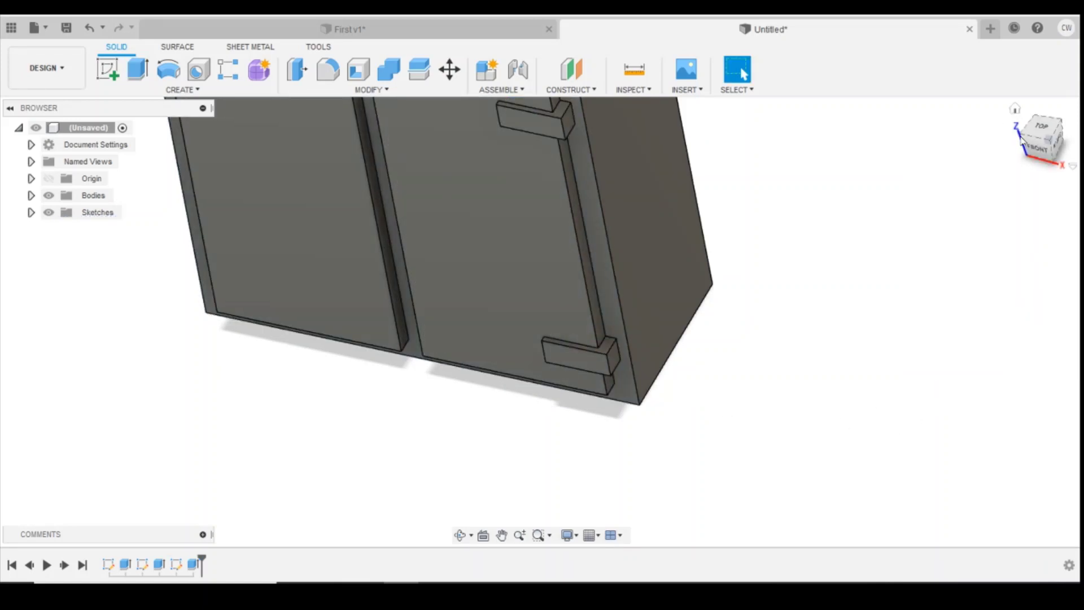
Step: Start a new sketch on the block's recessed front face around the two panels
click(1050, 142)
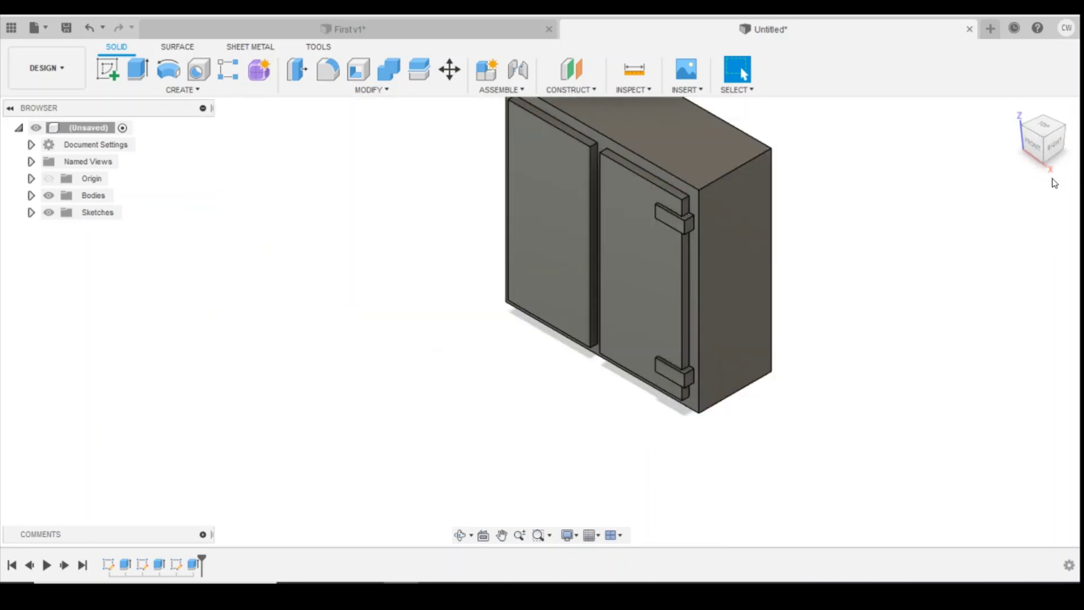
click(1033, 144)
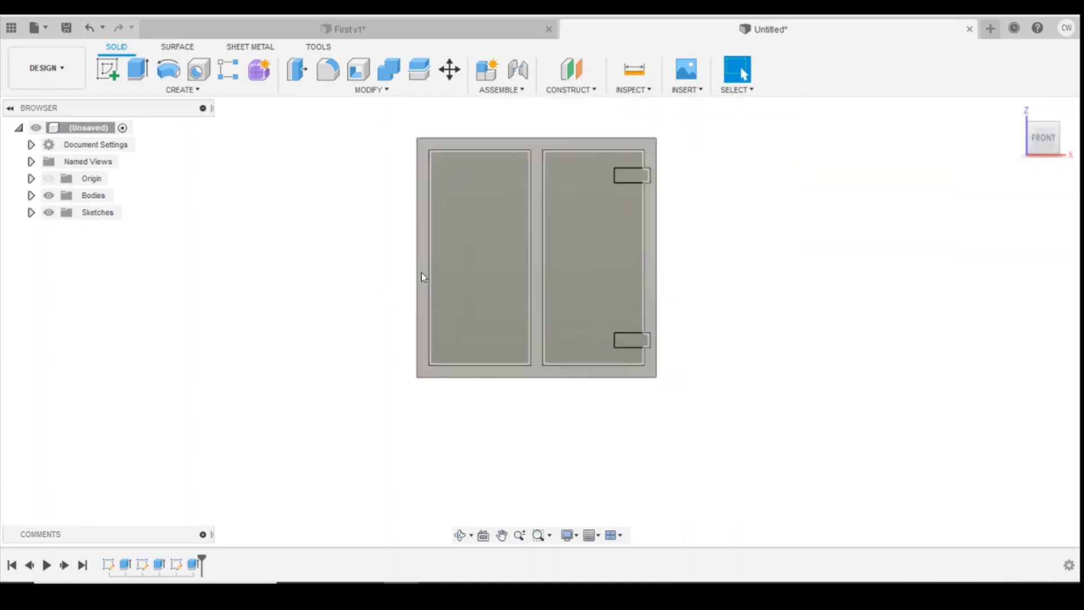
click(107, 69)
click(457, 339)
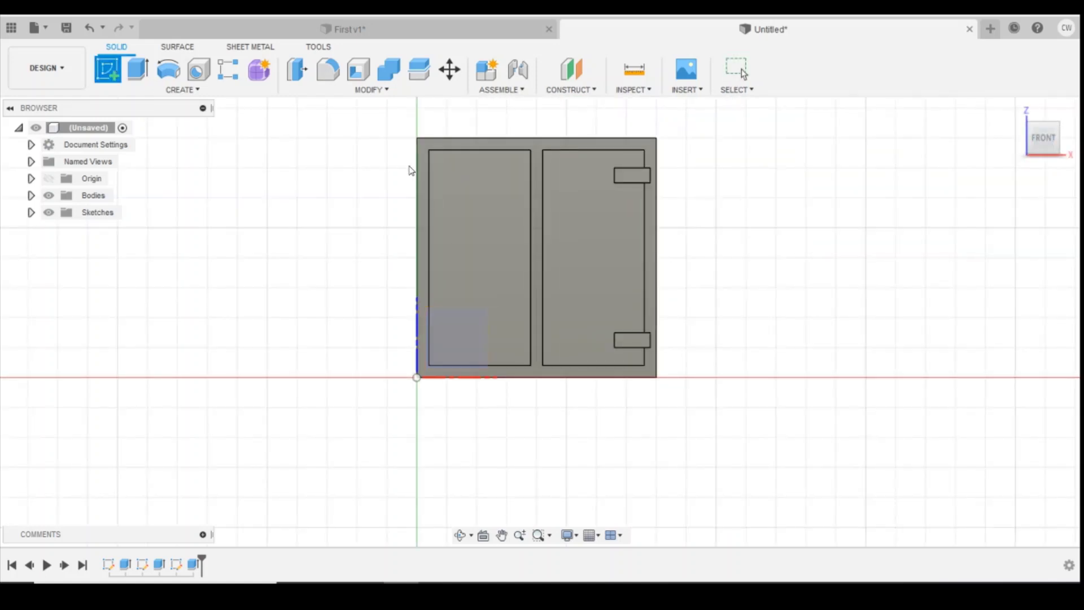
scroll(410, 171, up, 2)
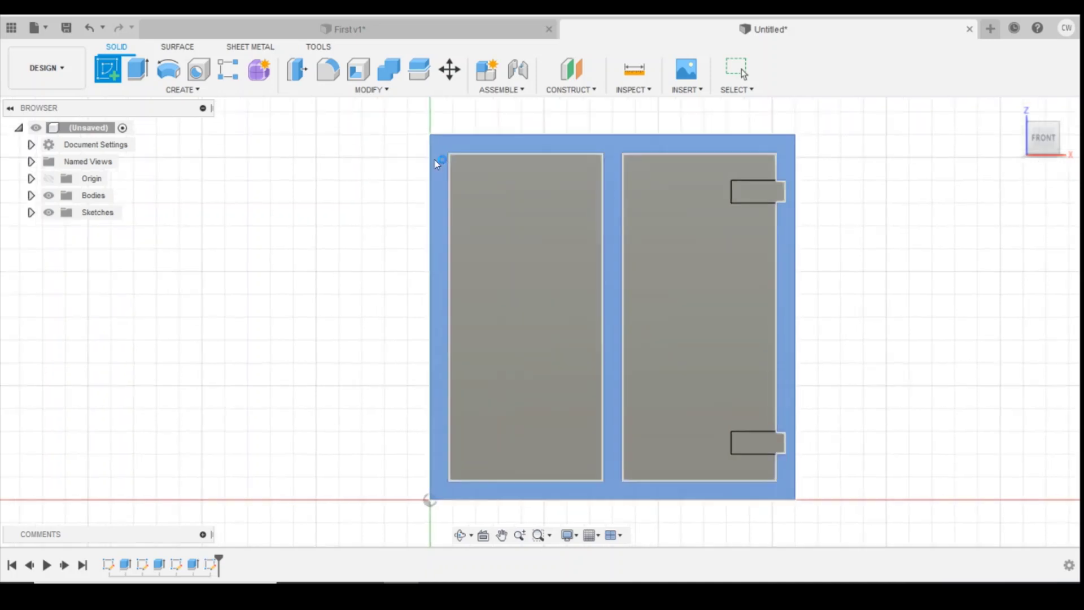
click(436, 165)
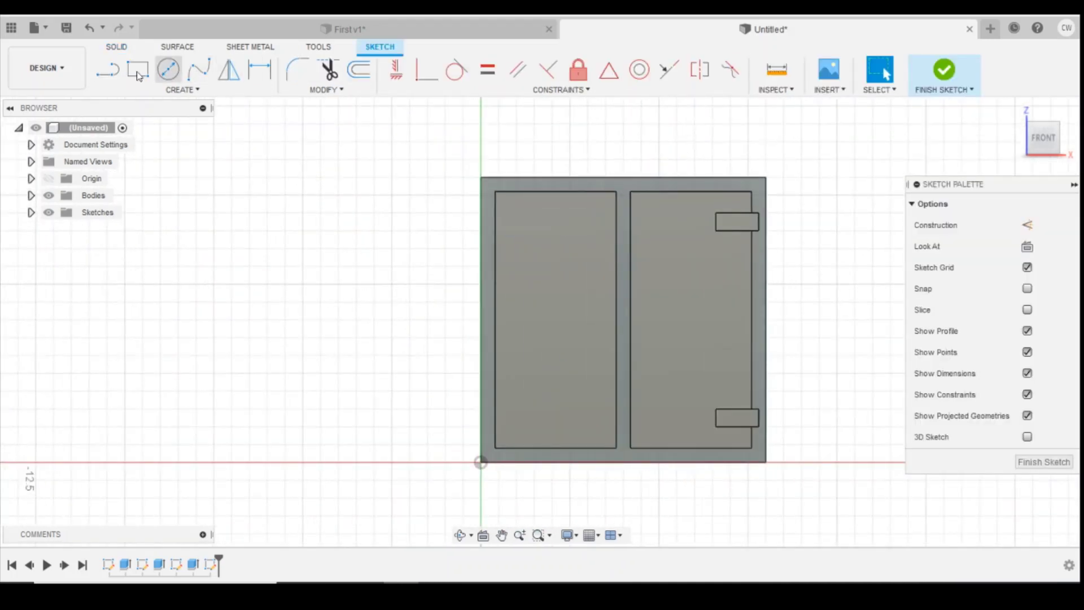
Step: Sketch two small rectangles about 0.5 mm high across the left panel's outer edge, one near its top and one near its bottom
key(r)
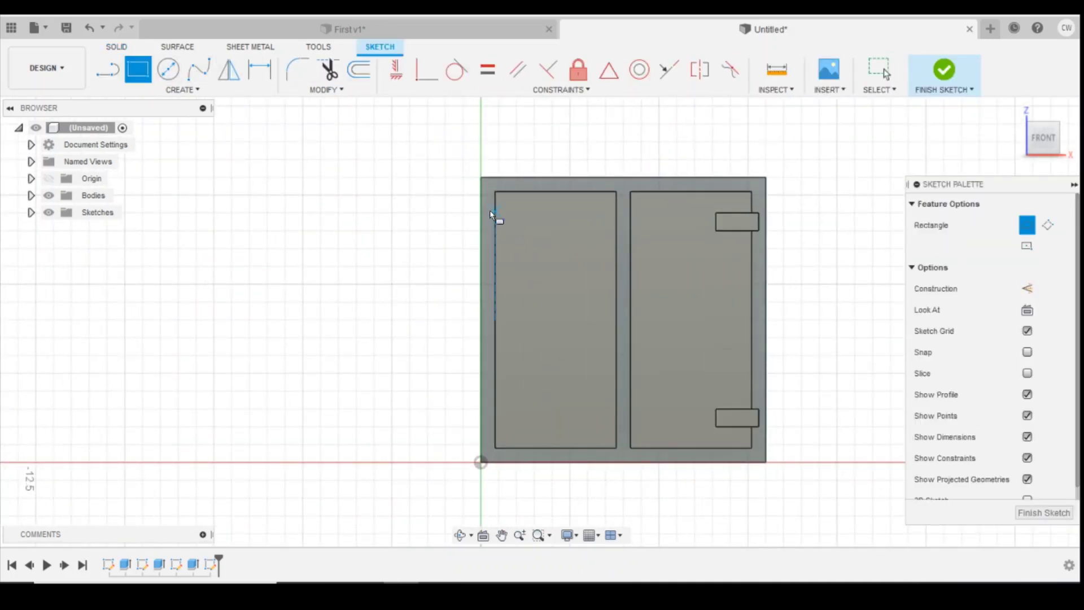
click(499, 215)
click(491, 410)
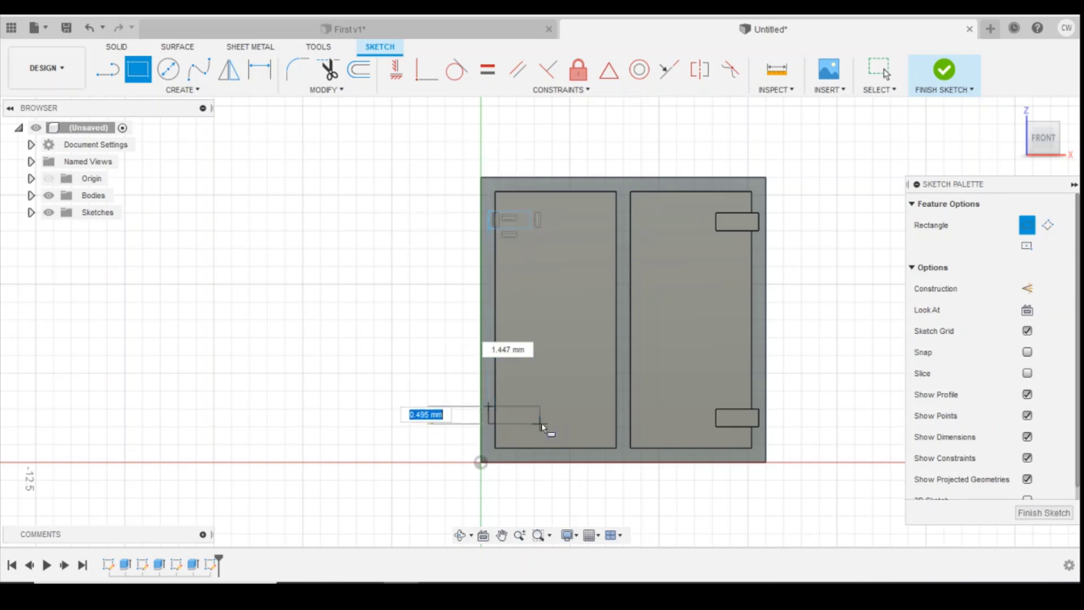
click(545, 424)
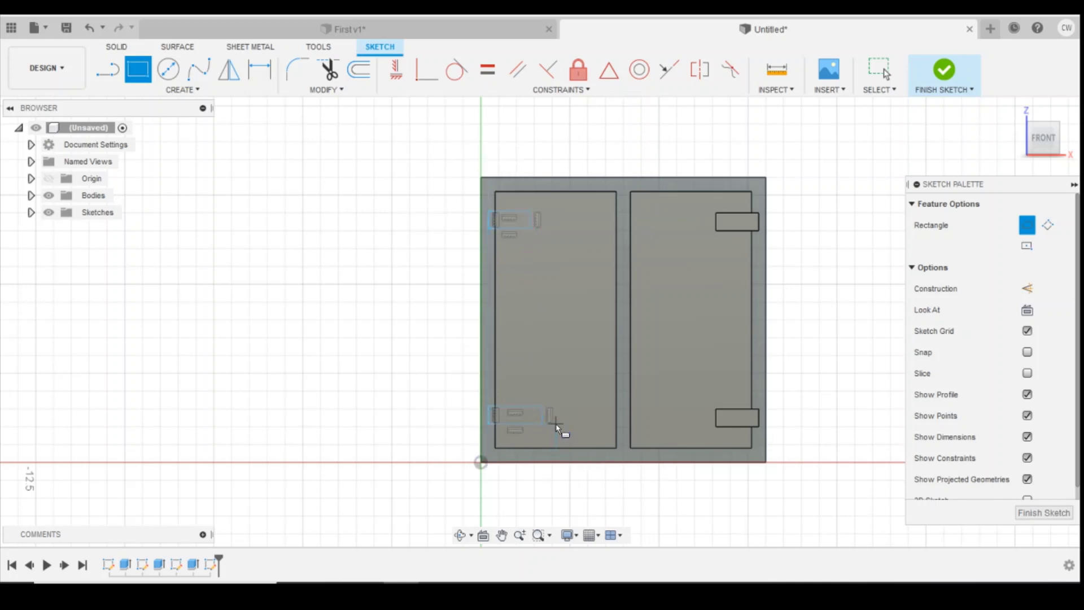
Step: Dimension the lower left rectangle's bottom edge 1 mm from the block's bottom edge
key(d)
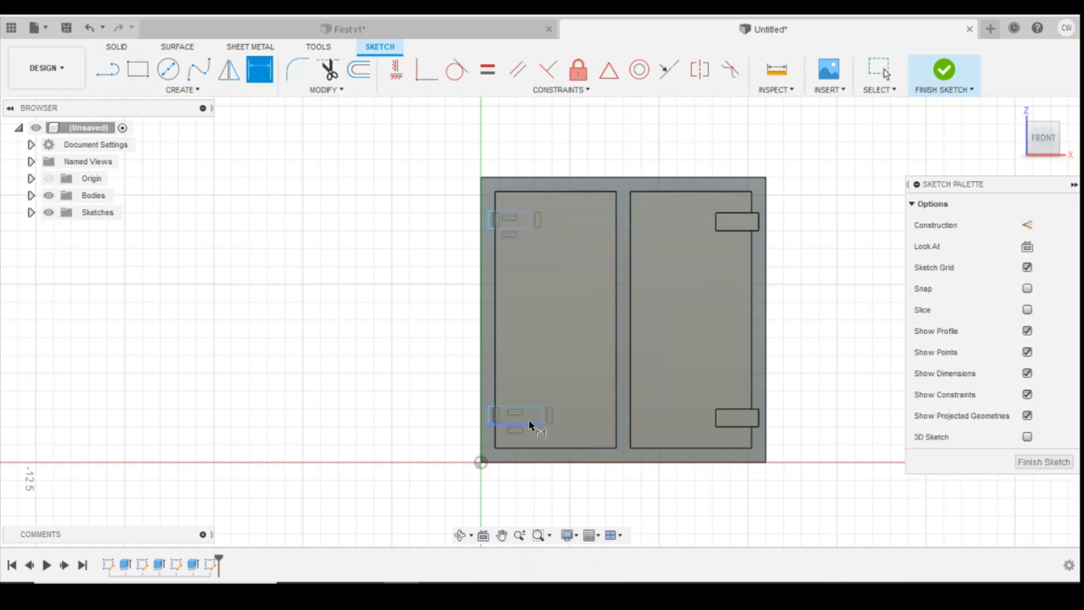
click(530, 423)
click(536, 463)
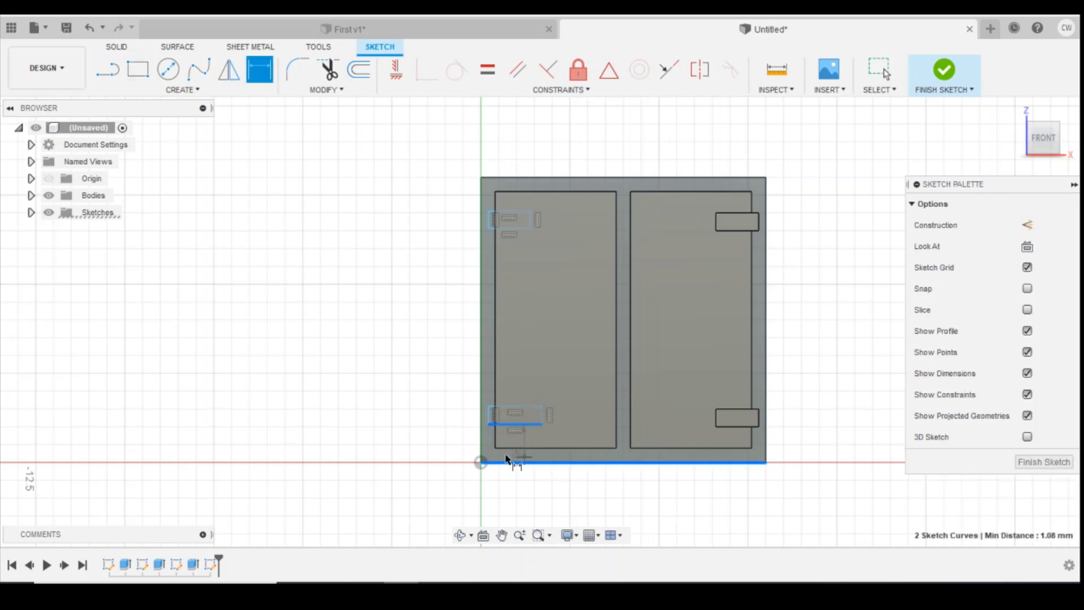
click(417, 456)
text(1)
key(Return)
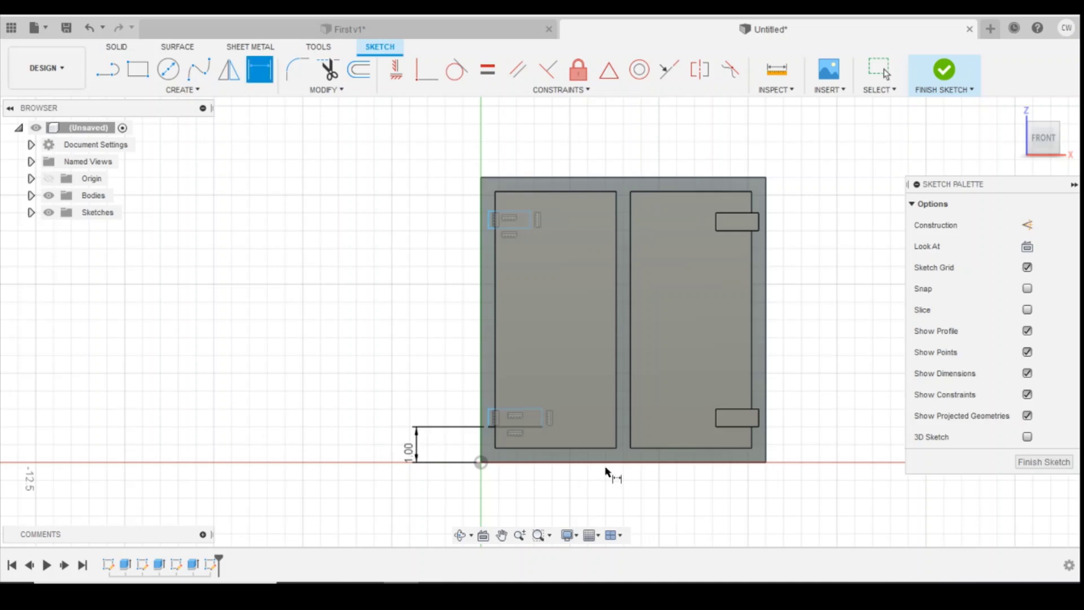
Step: Dimension the upper left rectangle's top edge 1 mm from the block's top edge
click(520, 177)
click(463, 204)
text(1)
key(Return)
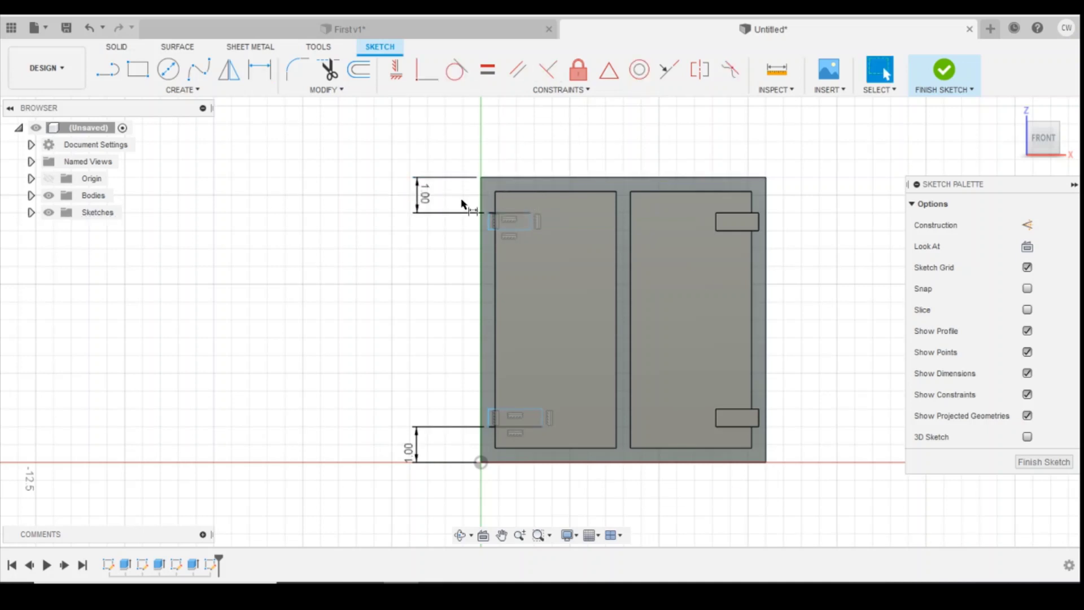
Step: Dimension the upper left rectangle's outer edge 0.2 mm from the block's left edge
click(489, 222)
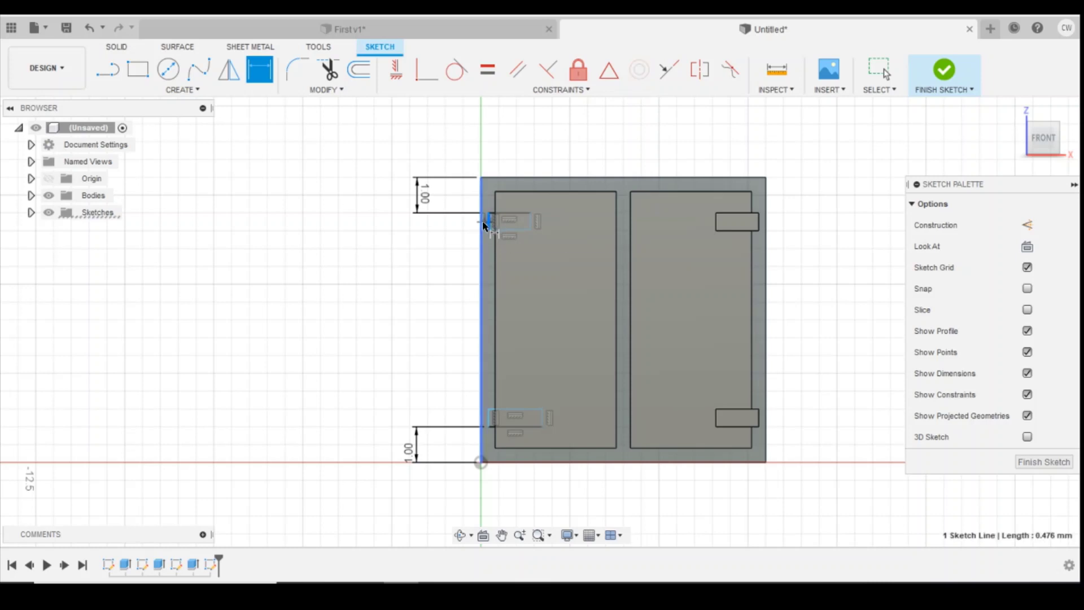
click(483, 218)
click(495, 143)
text(0.2)
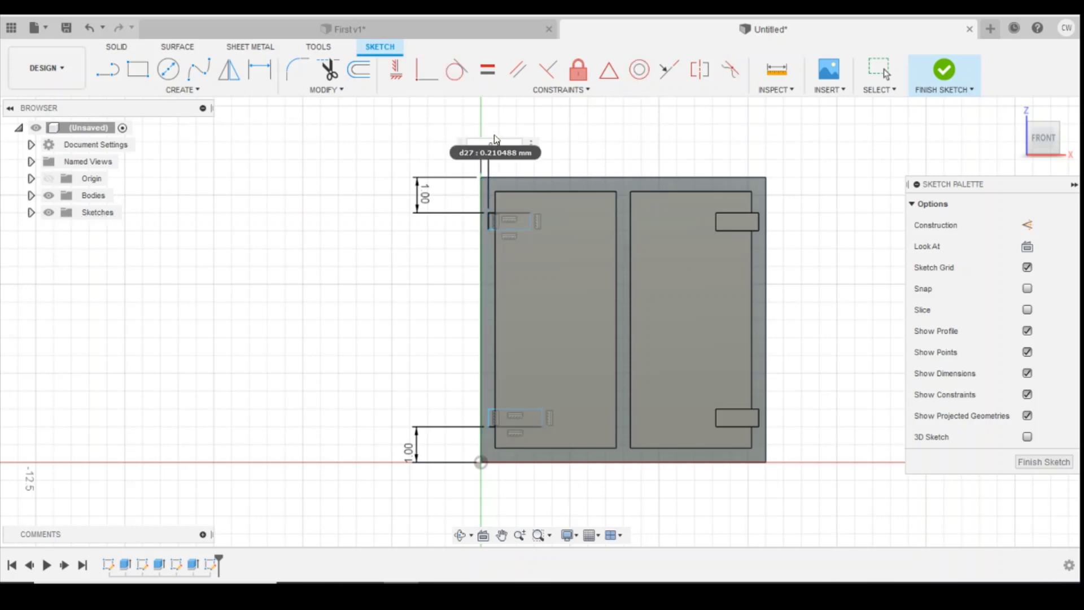
key(Return)
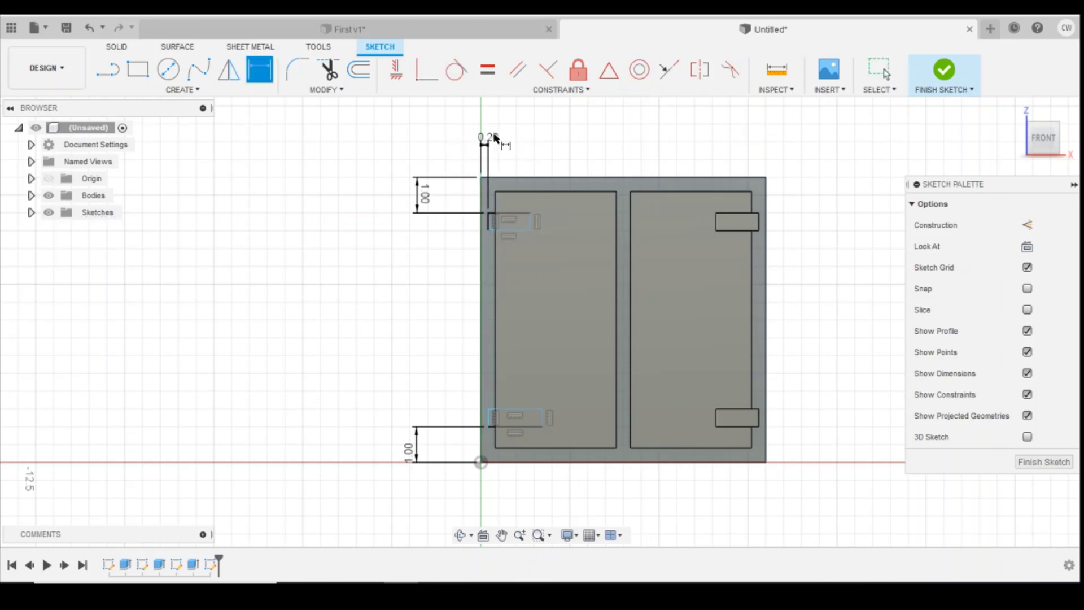
Step: Dimension the lower left rectangle's outer edge 0.2 mm from the block's left edge
click(488, 419)
click(481, 449)
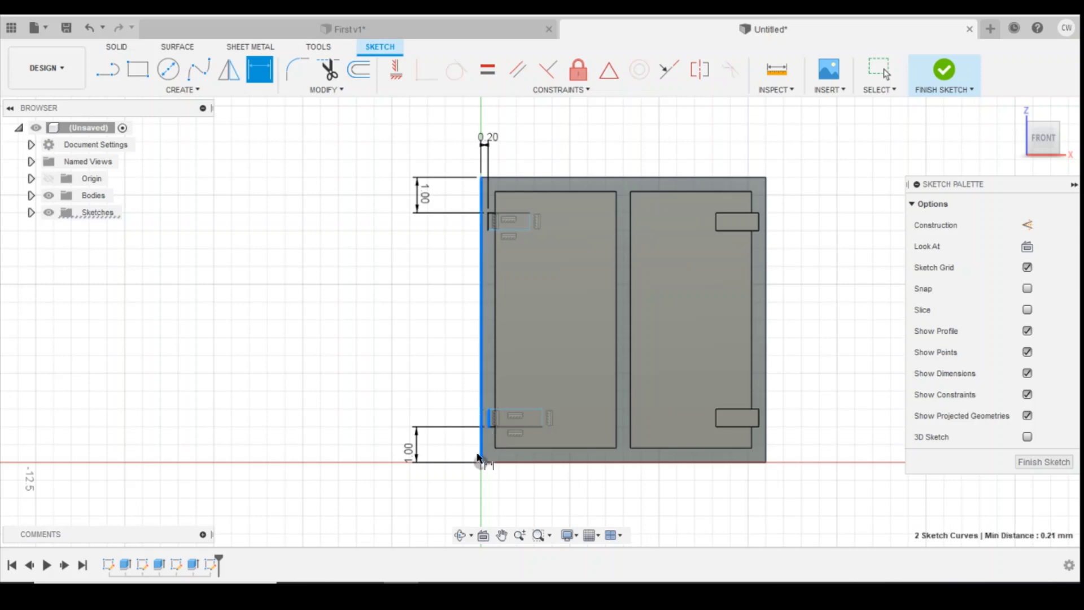
click(484, 485)
text(0.2)
key(Return)
Step: Dimension the lower left rectangle's height as 0.5 mm
key(d)
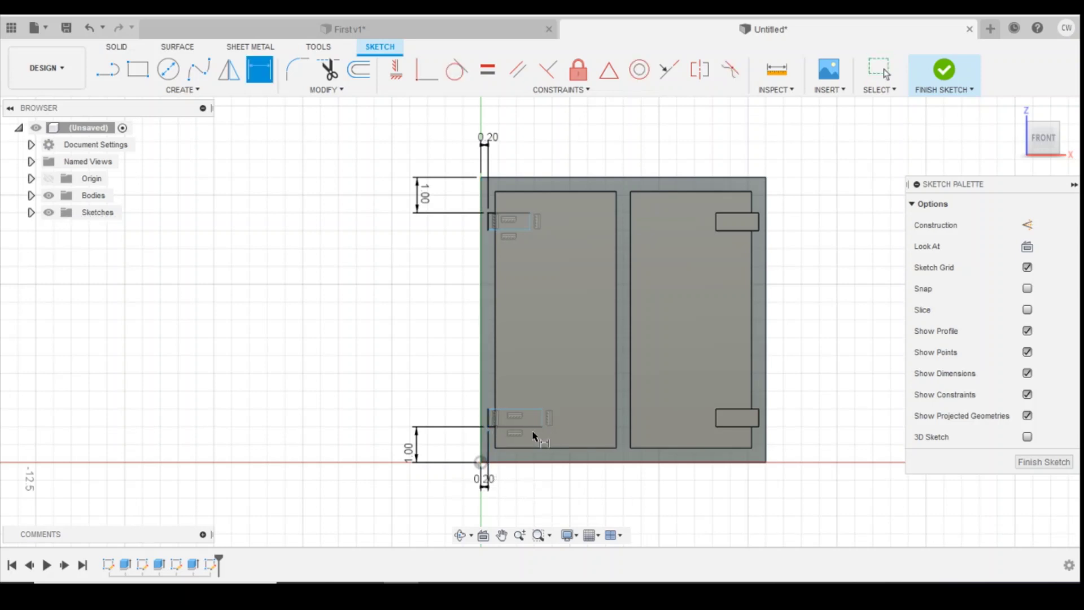
click(489, 418)
click(436, 419)
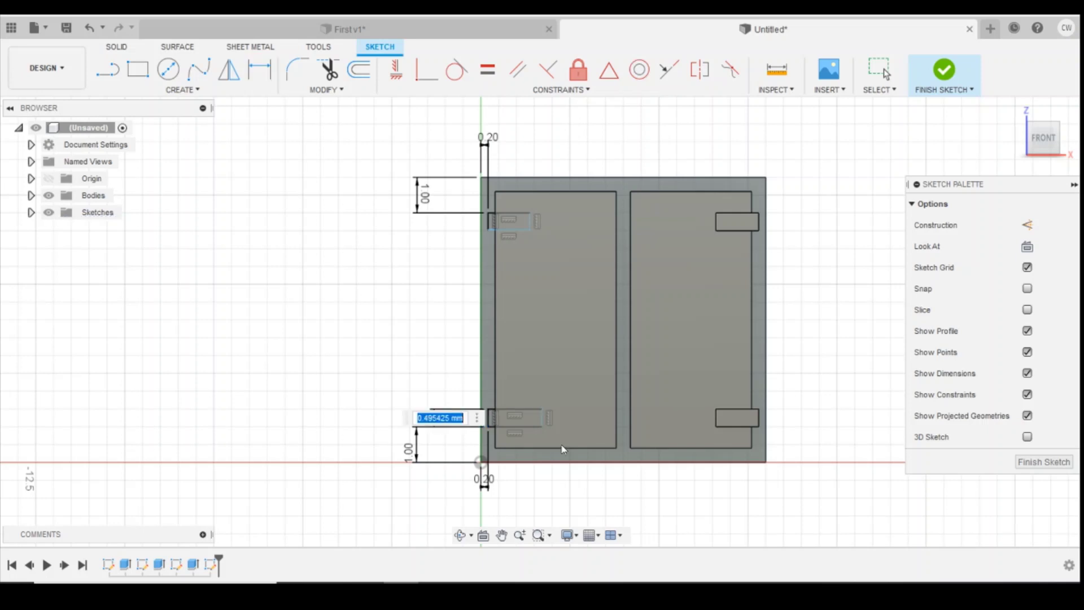
text(0.5)
key(Return)
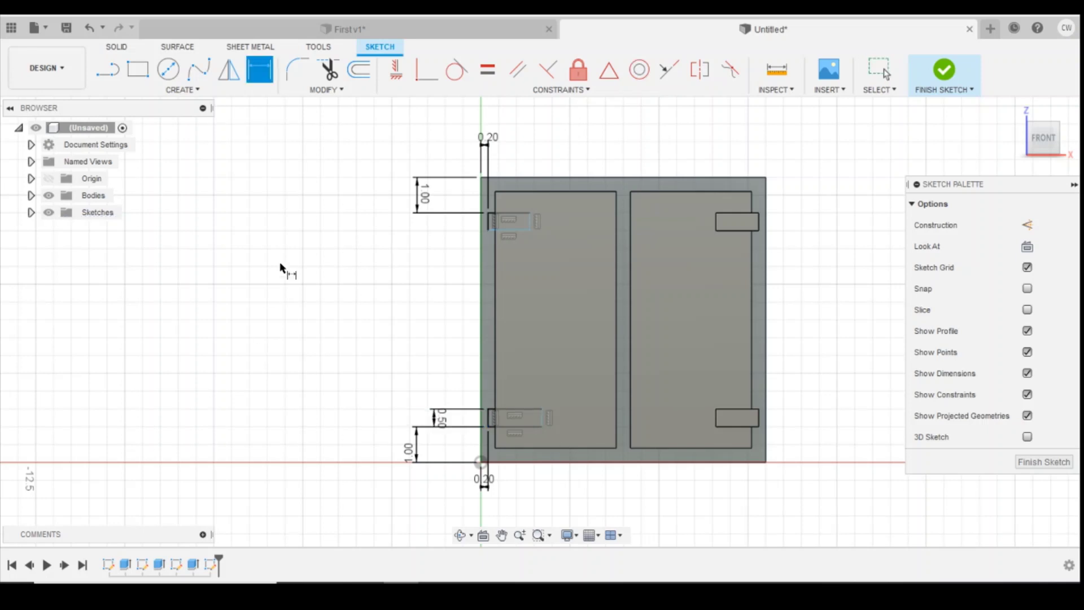
Step: Dimension the upper left hinge rectangle as 0.5 mm high and 1.2 mm wide
click(490, 221)
click(415, 227)
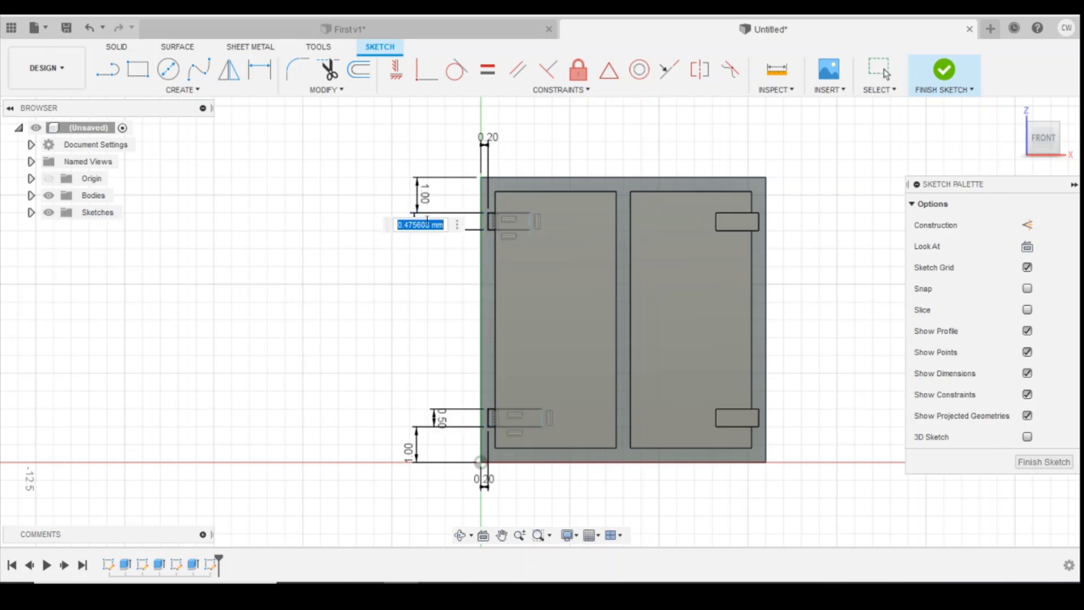
text(0.5)
key(Return)
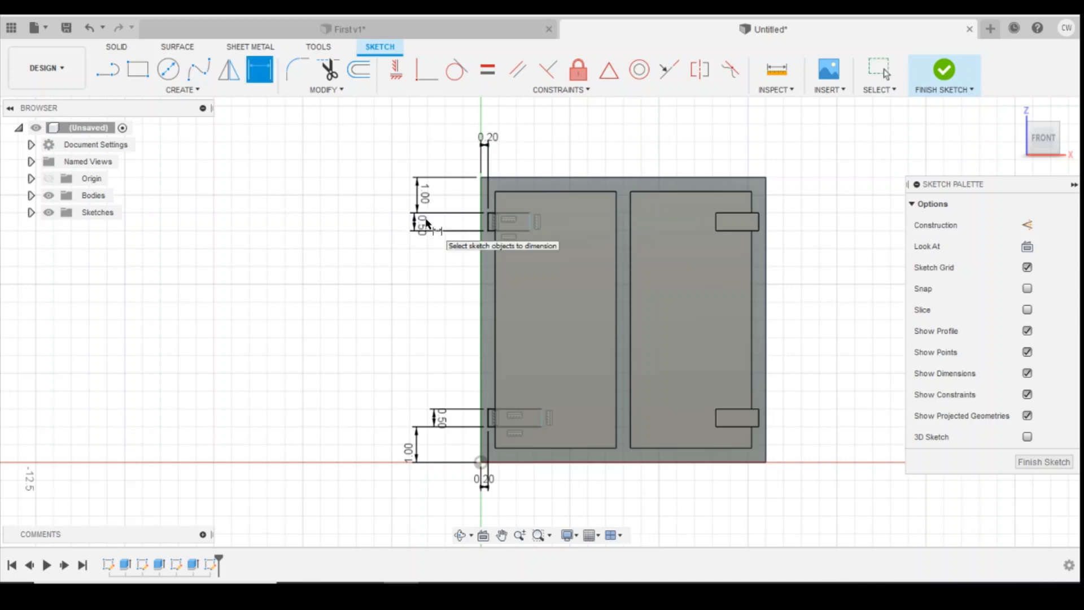
click(509, 230)
click(564, 300)
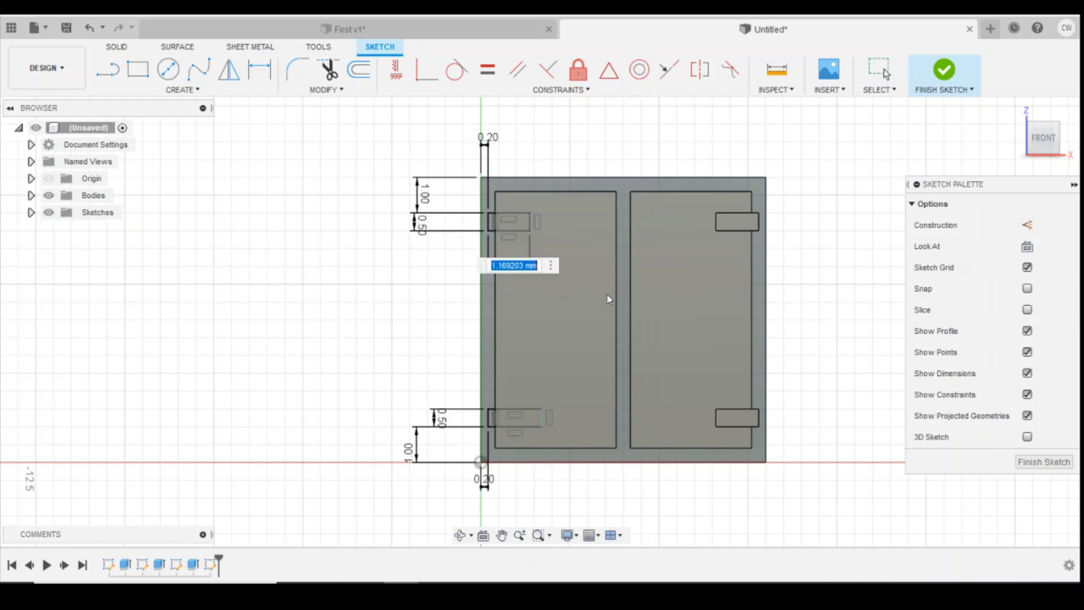
text(1.2)
key(Return)
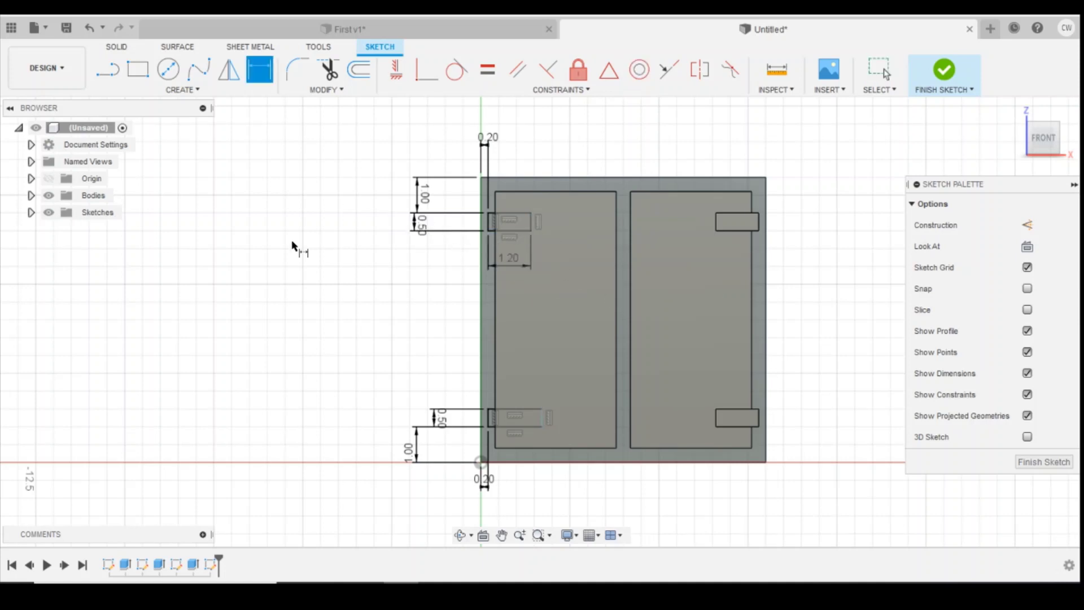
Step: Dimension the lower left hinge rectangle's width as 1.2 mm and leave the dimension command
click(515, 409)
click(512, 390)
text(1.2)
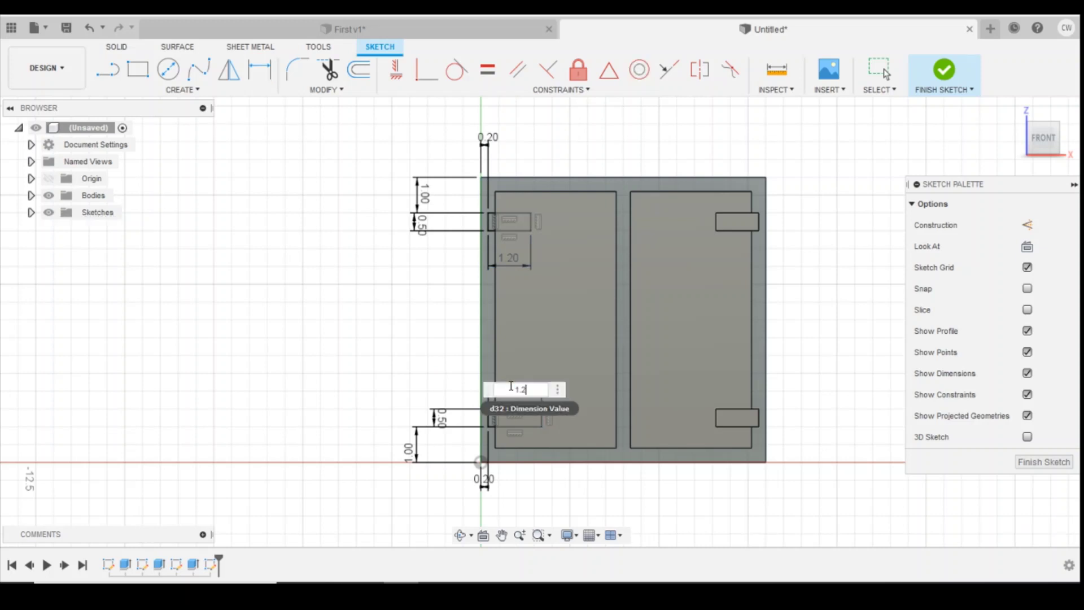
key(Return)
scroll(525, 271, up, 2)
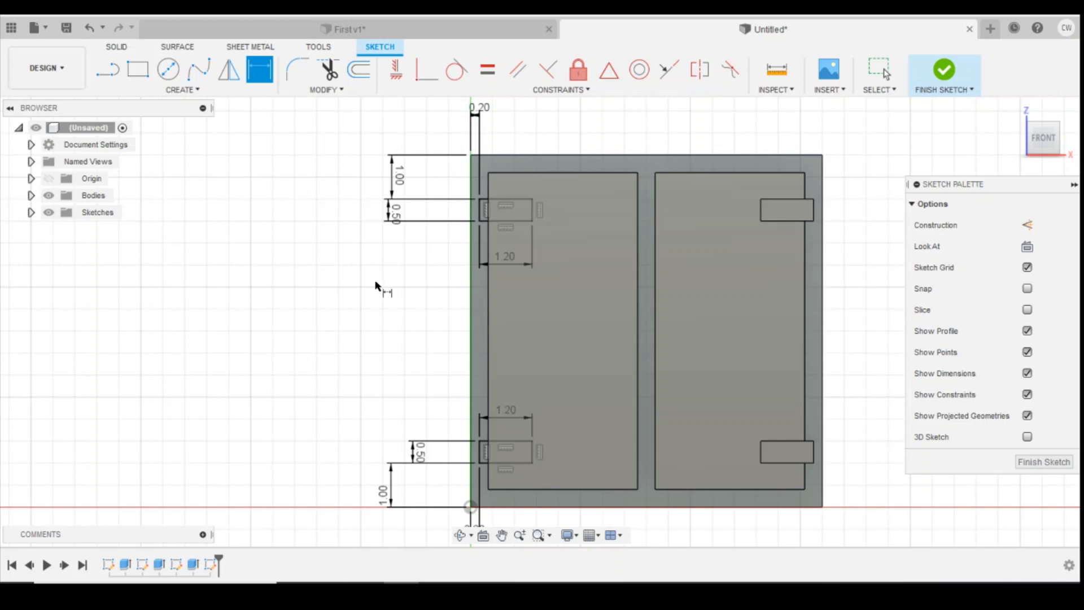
key(Escape)
Step: Extrude both profiles of the upper and lower left hinge rectangles 0.4 mm outward, using the Join operation
scroll(494, 222, up, 4)
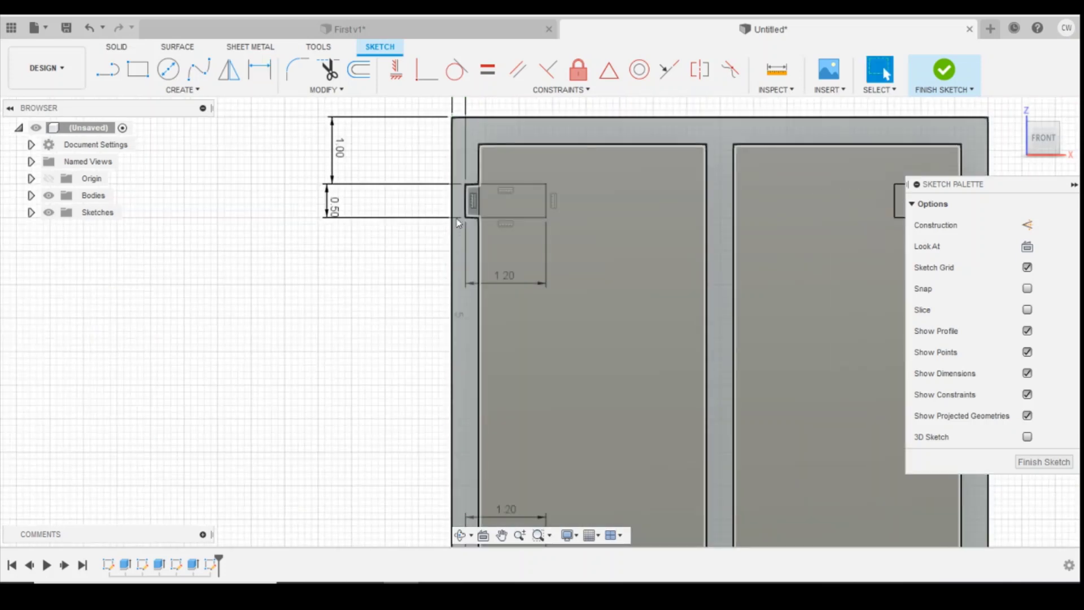
click(472, 215)
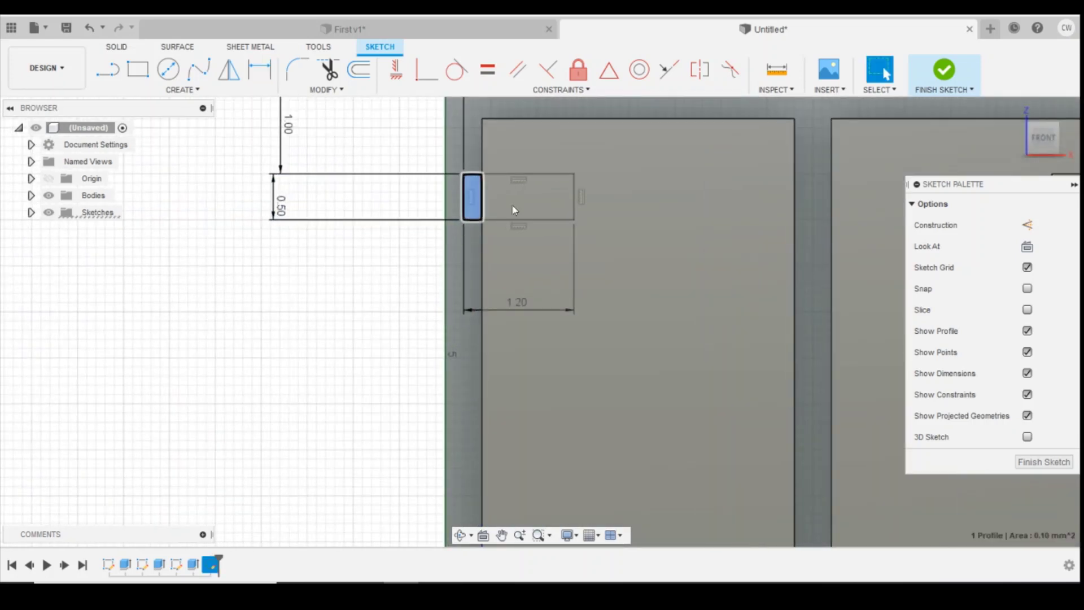
click(540, 205)
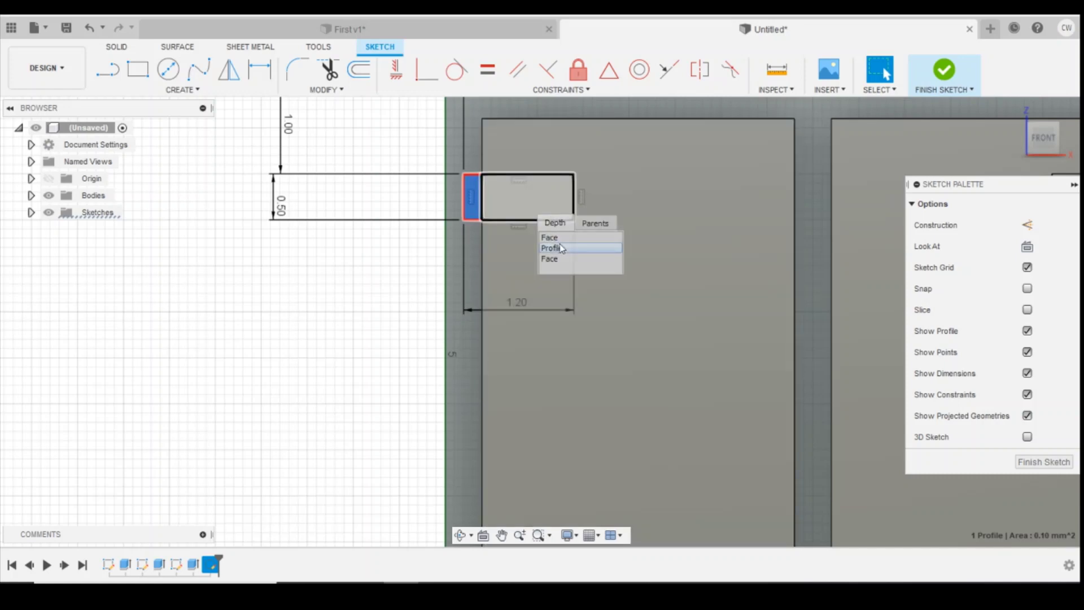
click(562, 248)
scroll(254, 322, down, 6)
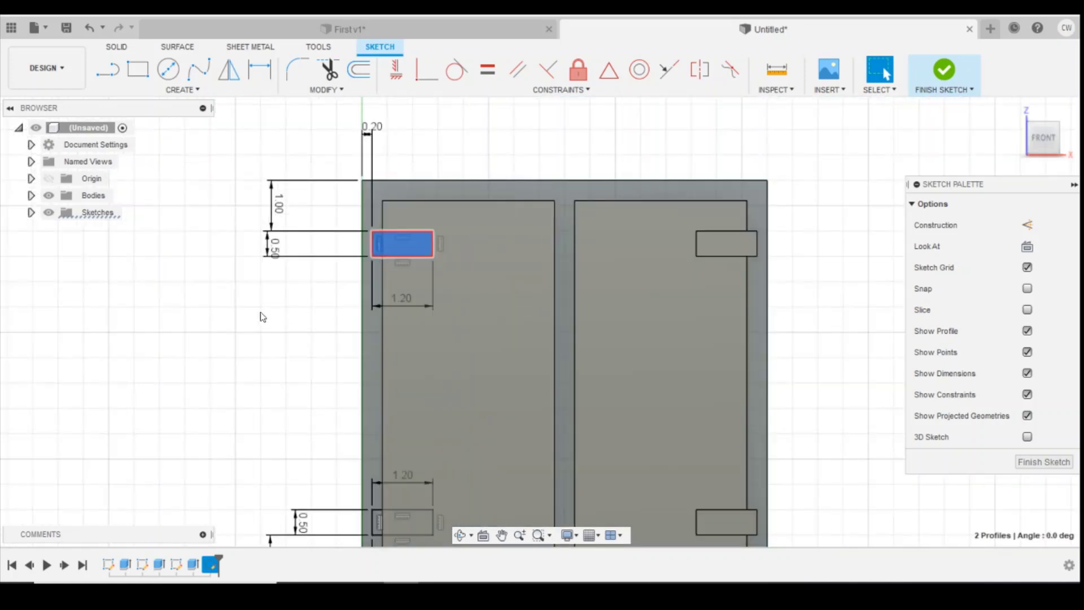
scroll(317, 509, up, 4)
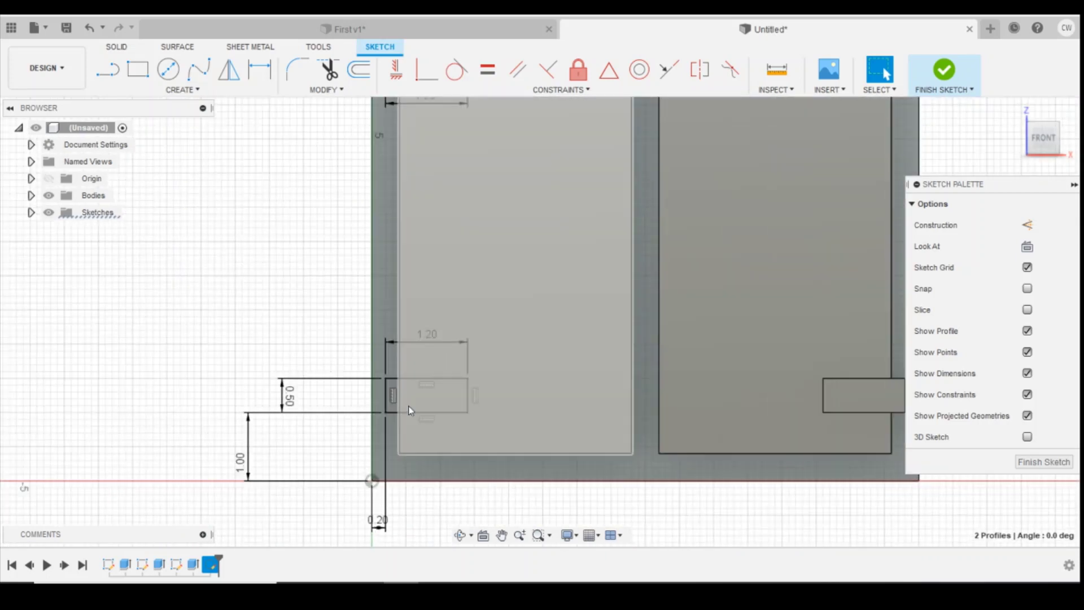
scroll(390, 415, up, 2)
scroll(394, 414, up, 2)
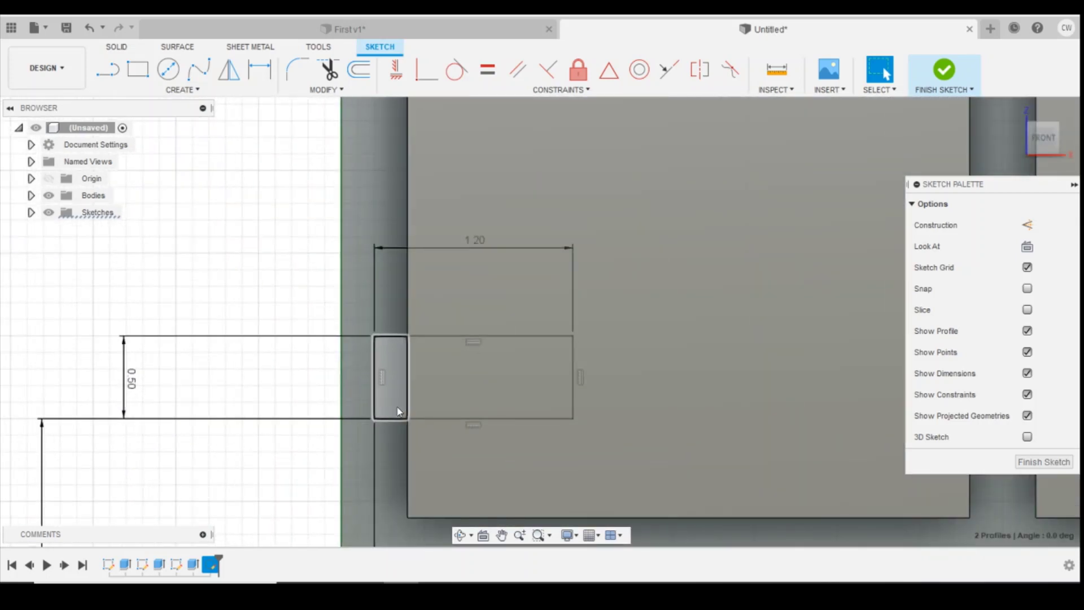
click(397, 410)
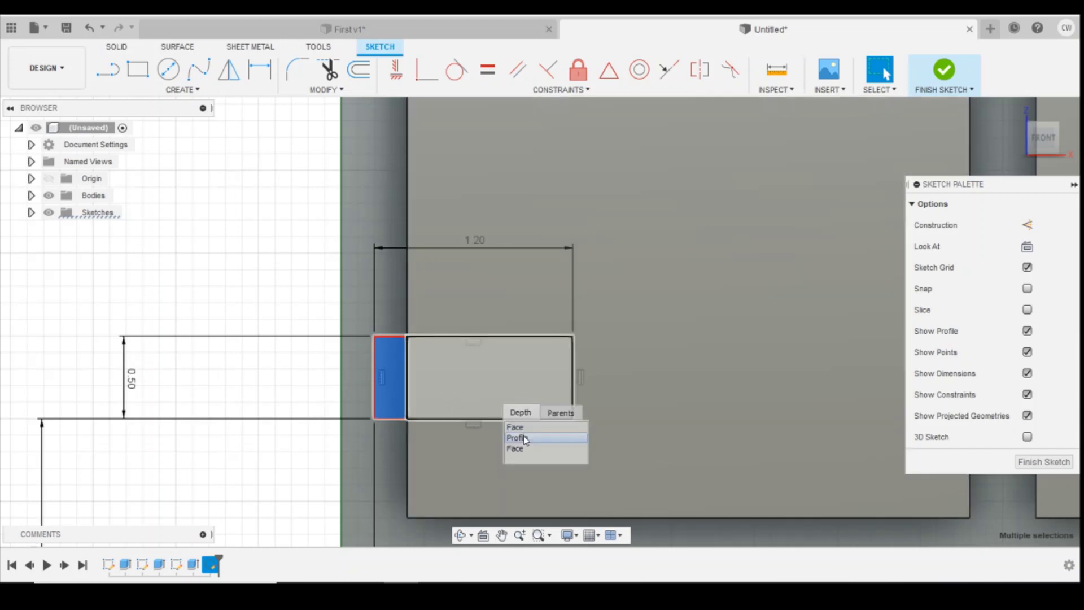
click(524, 437)
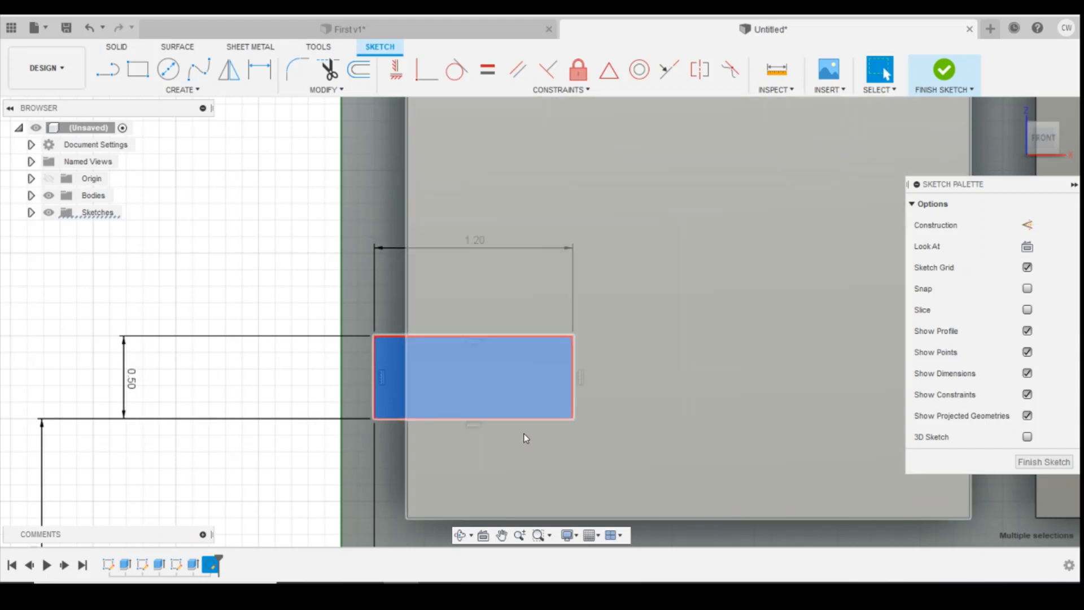
right_click(507, 388)
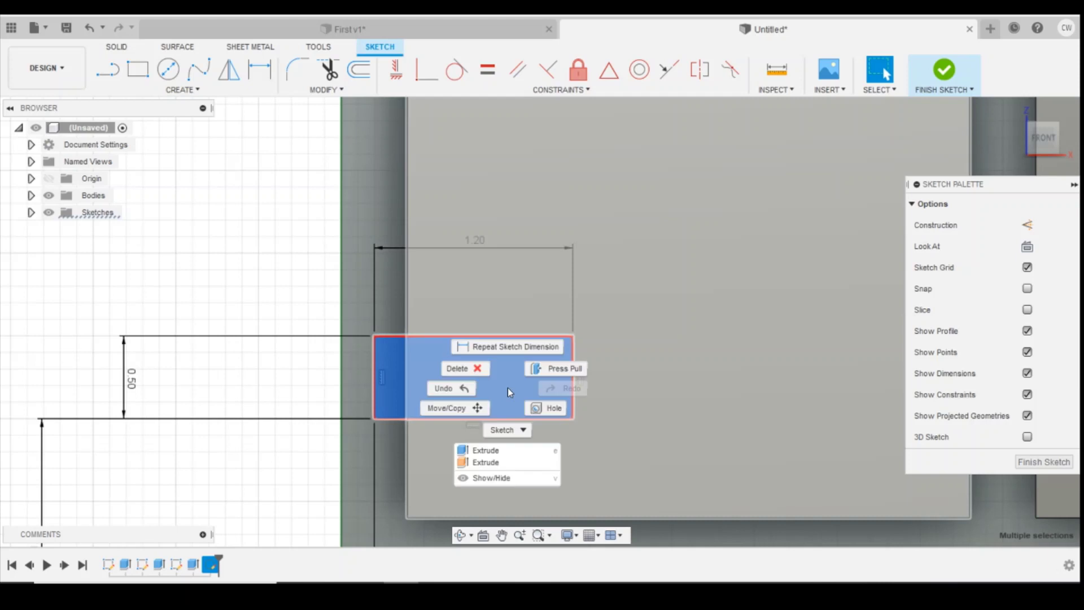
click(512, 448)
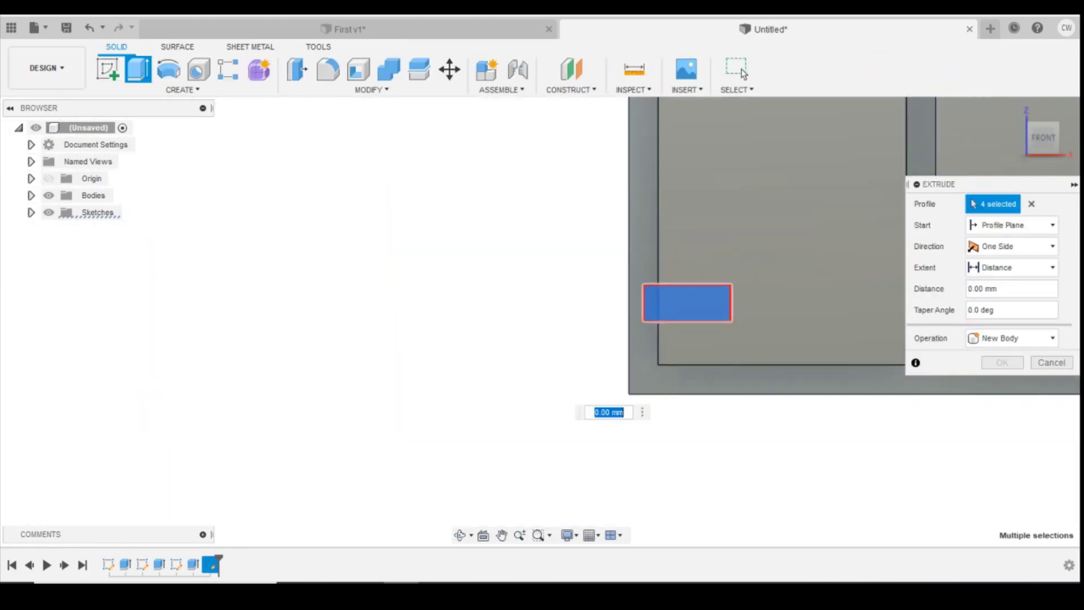
shift+middle_drag(542, 320, 639, 372)
drag(699, 343, 778, 383)
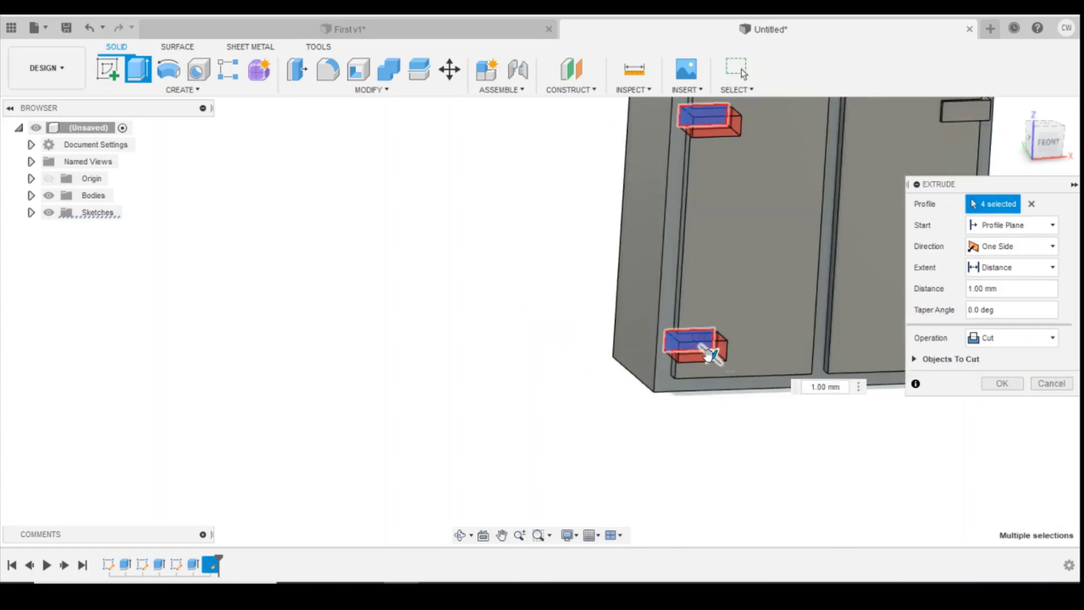
text(0.4)
key(Return)
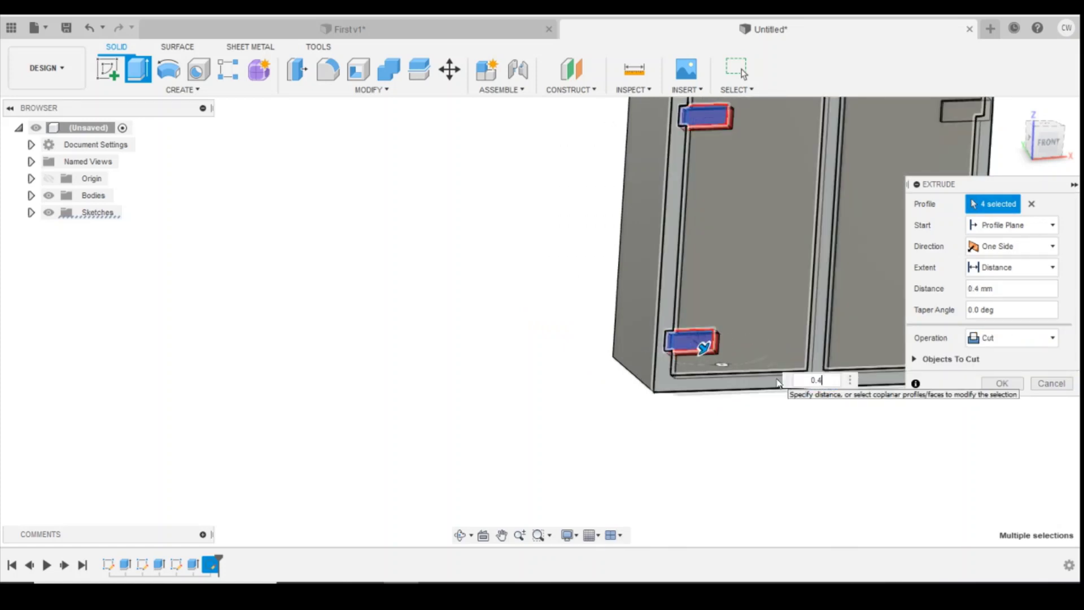
click(1004, 338)
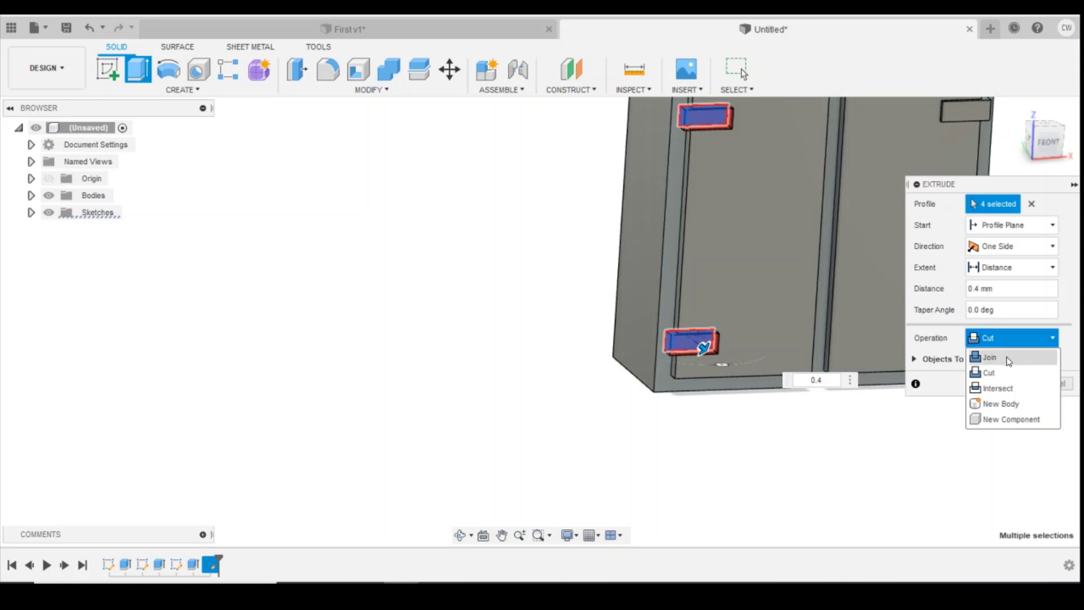
click(995, 354)
click(1002, 363)
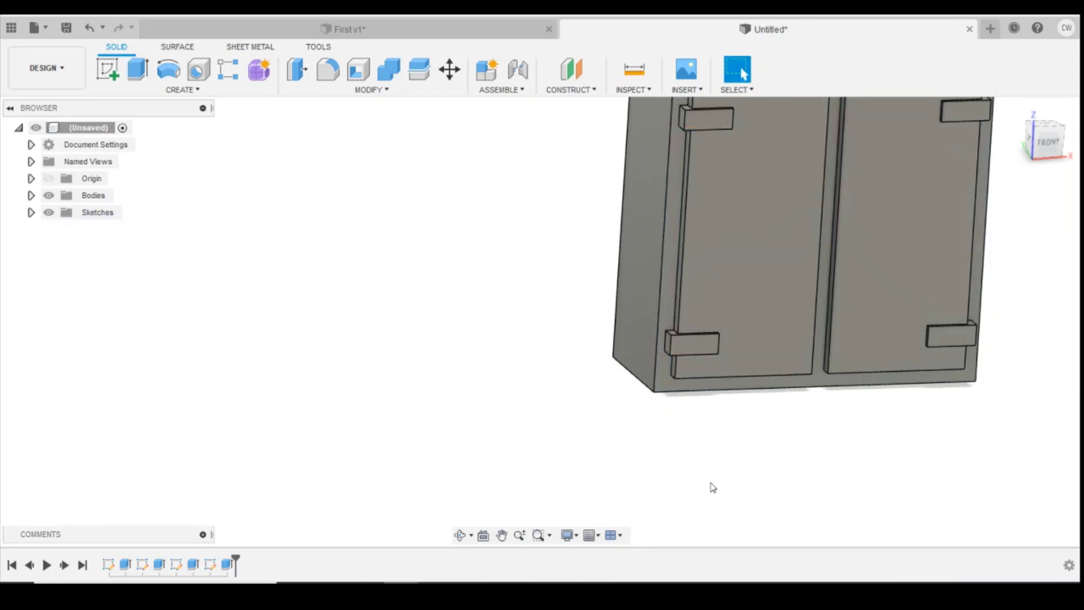
scroll(584, 442, down, 5)
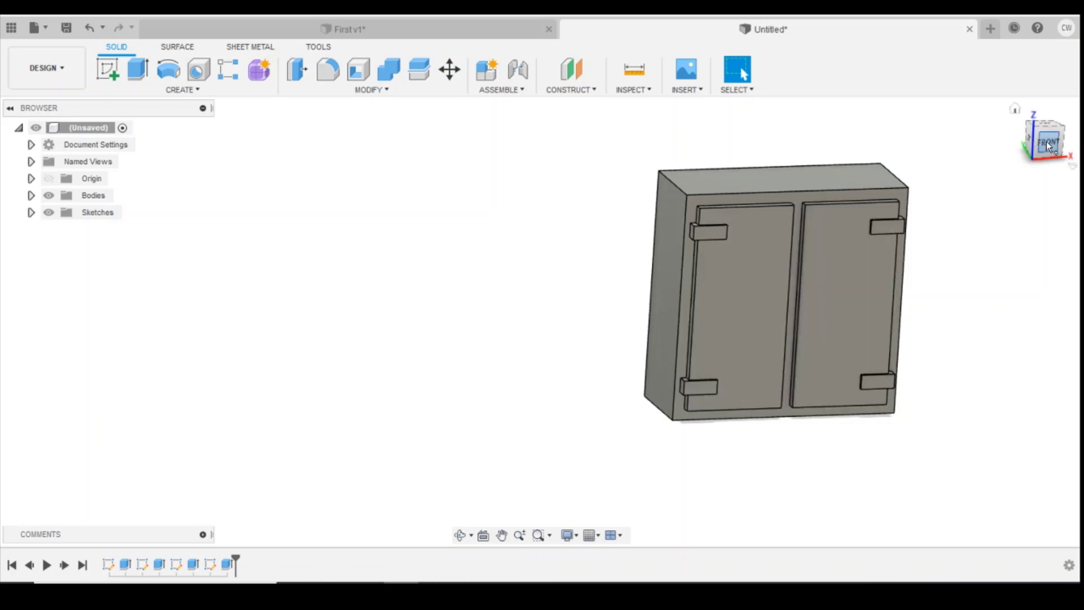
drag(1049, 147, 1071, 133)
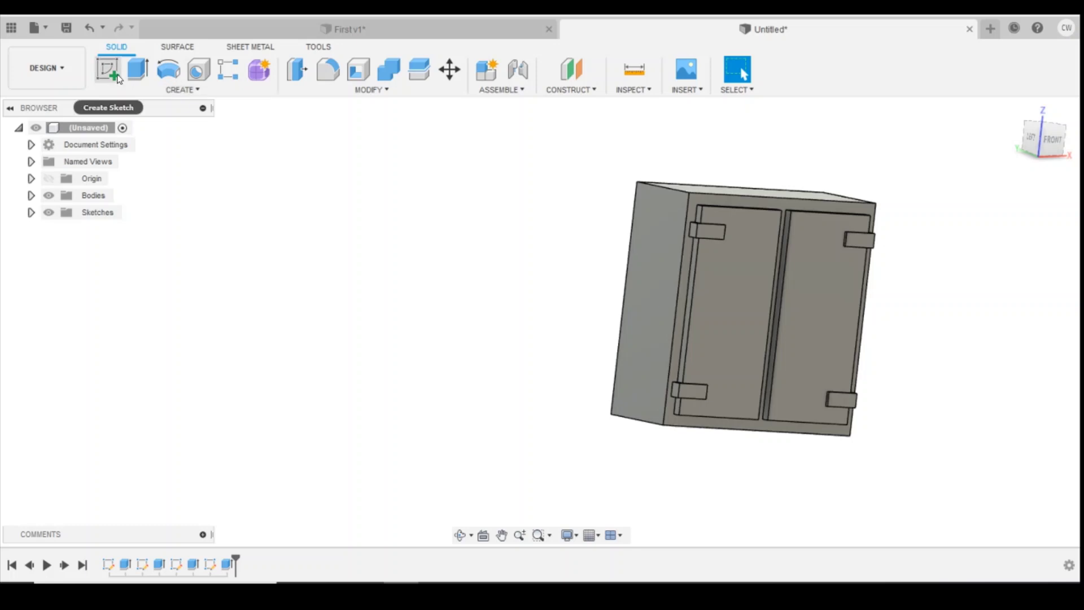
click(170, 90)
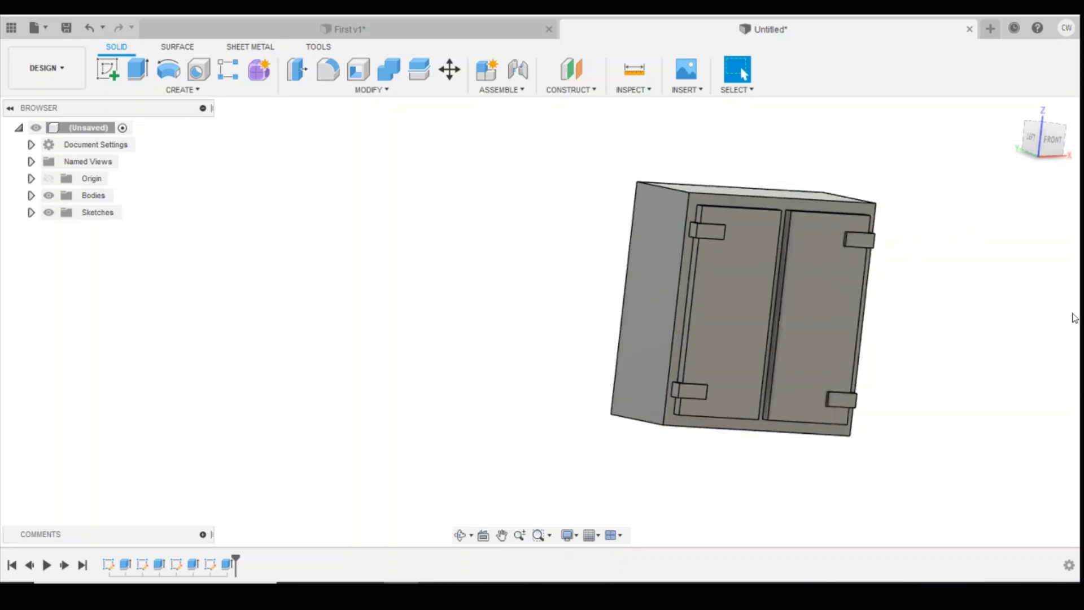
Step: Save the design as "Lesson 1 Relay Box" in the Tutorial location
click(49, 29)
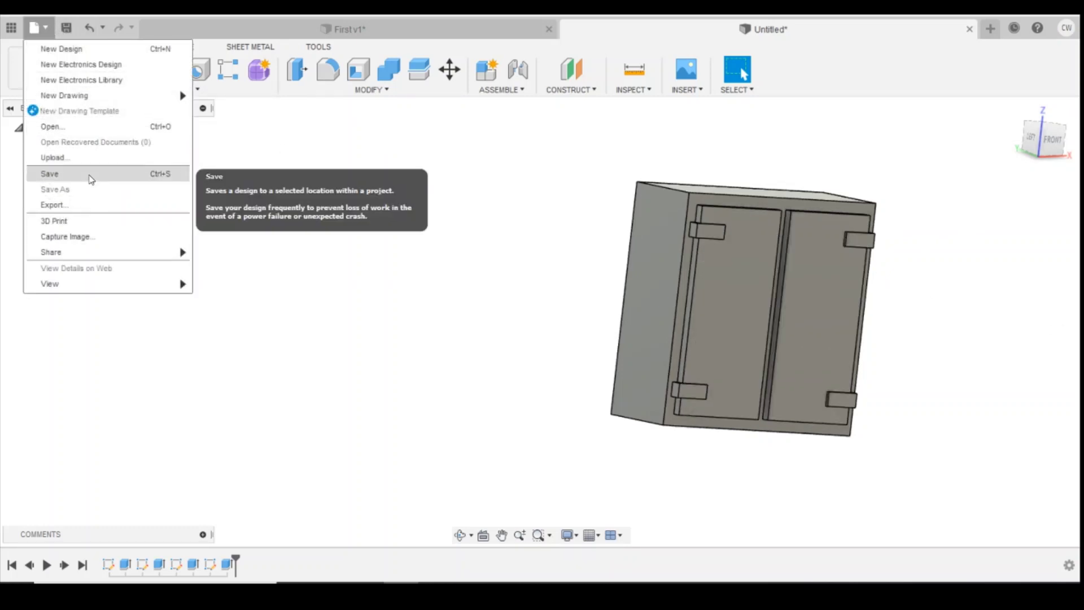
click(49, 174)
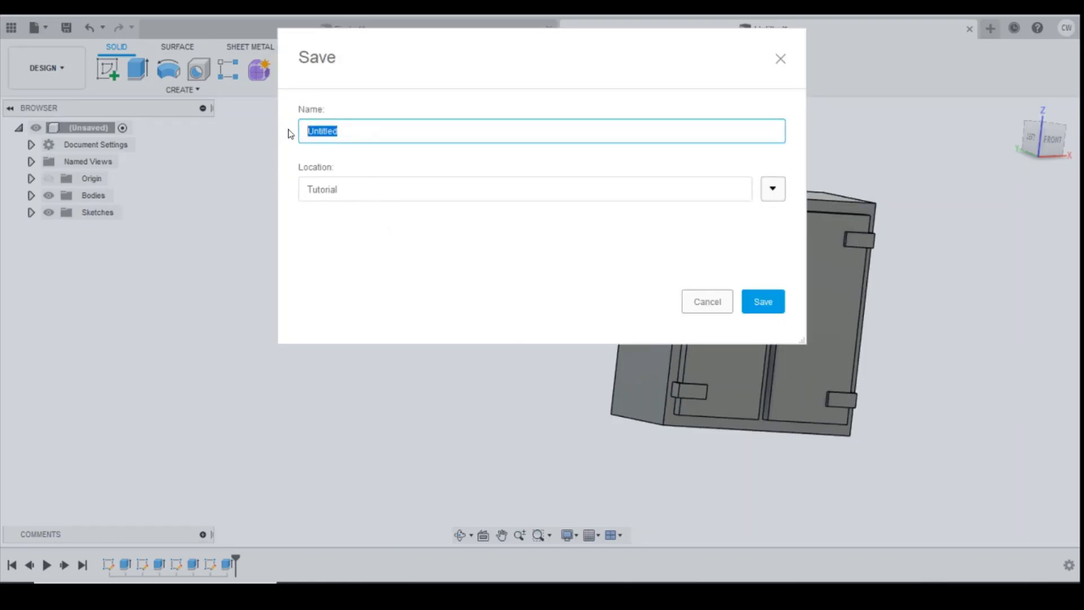
text(Lesson 1 Relay Box)
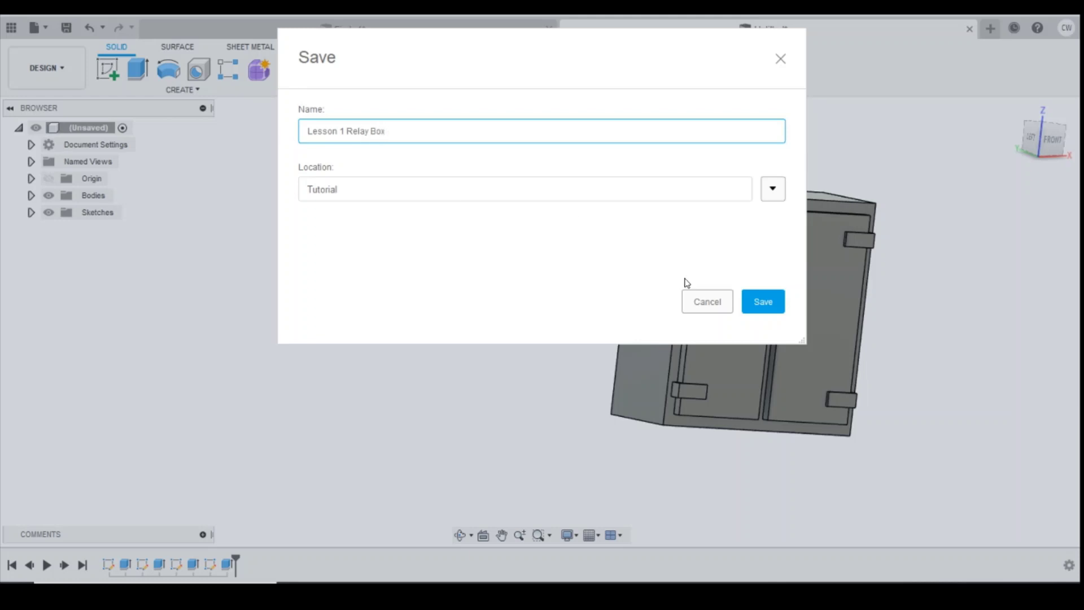
click(763, 302)
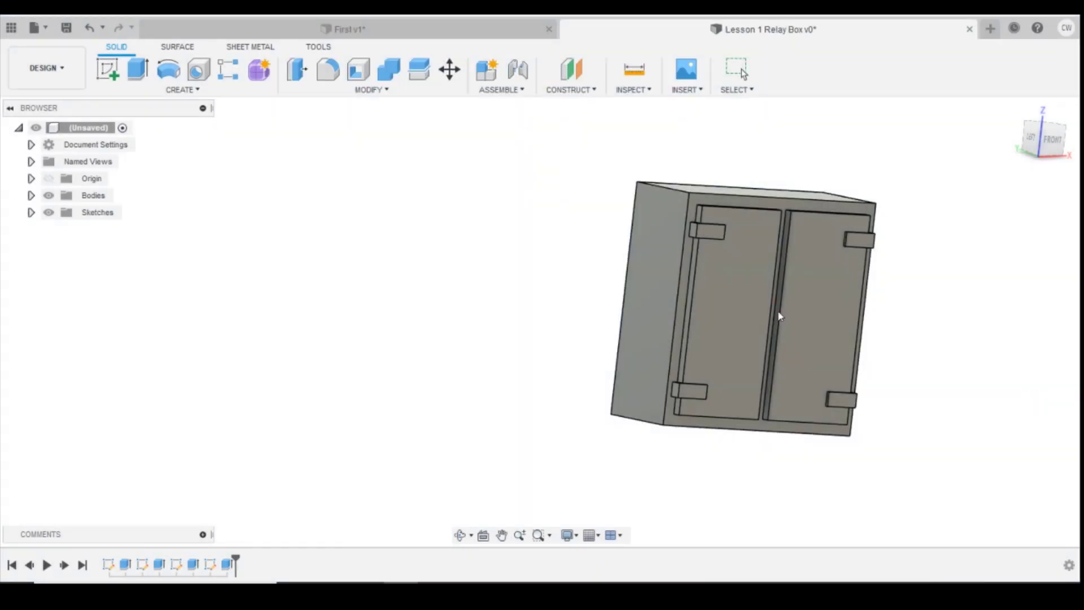